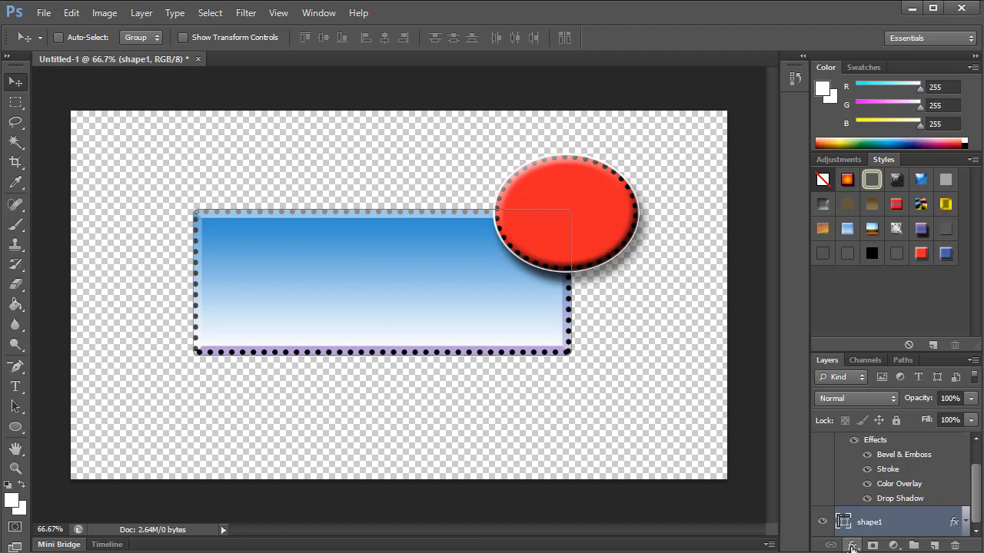
Step: Open the Gradient Overlay settings of the shape1 layer
{"action": "left_click", "coordinate": [852, 545]}
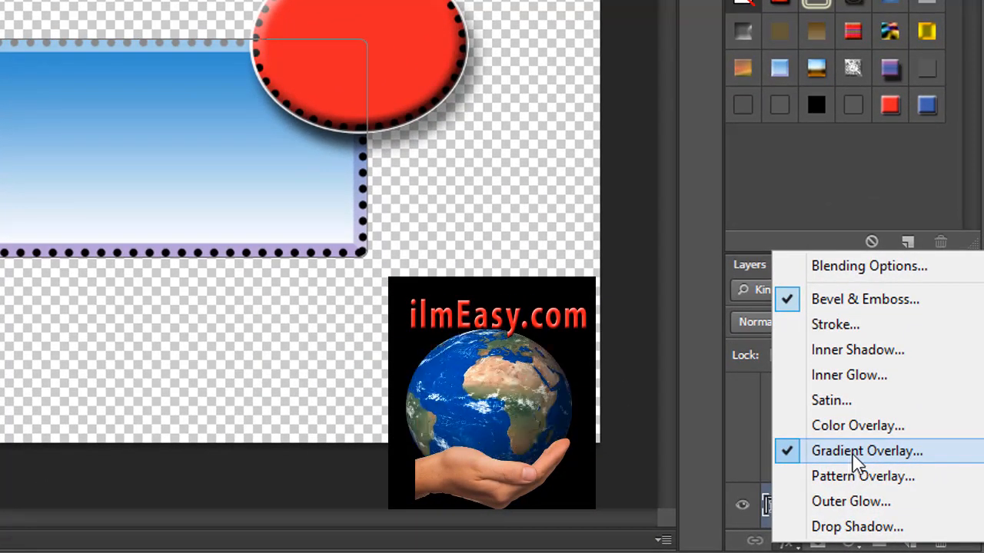
{"action": "left_click", "coordinate": [852, 452]}
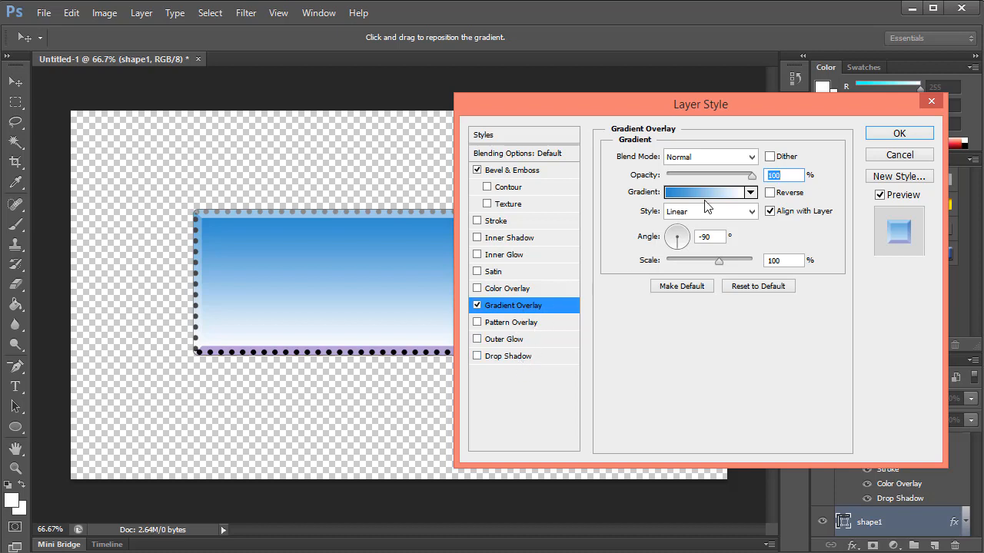
Step: Try several preset gradients on the overlay, including Orange, Yellow, Orange, a rainbow and a copper one, ending with plain white
{"action": "left_click", "coordinate": [749, 192]}
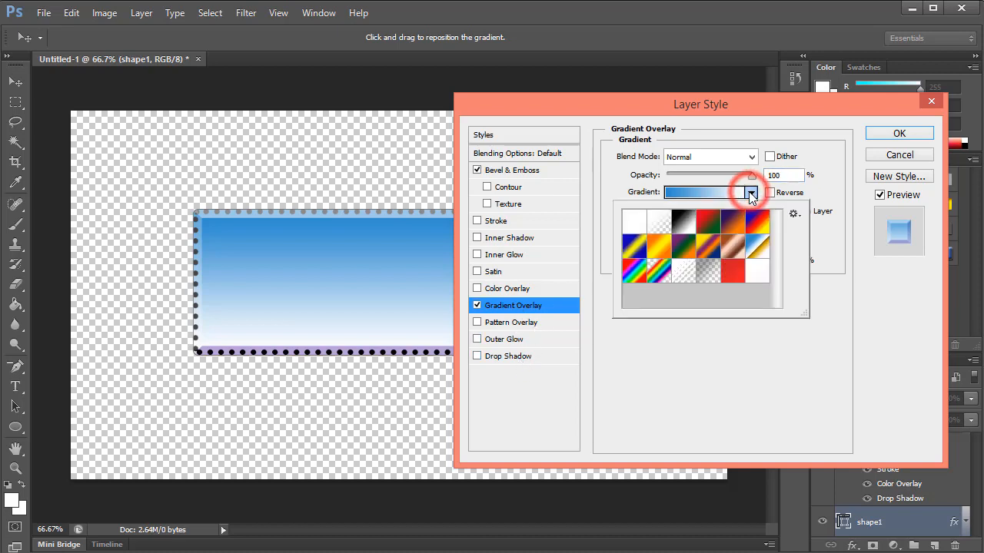
{"action": "left_click", "coordinate": [654, 256]}
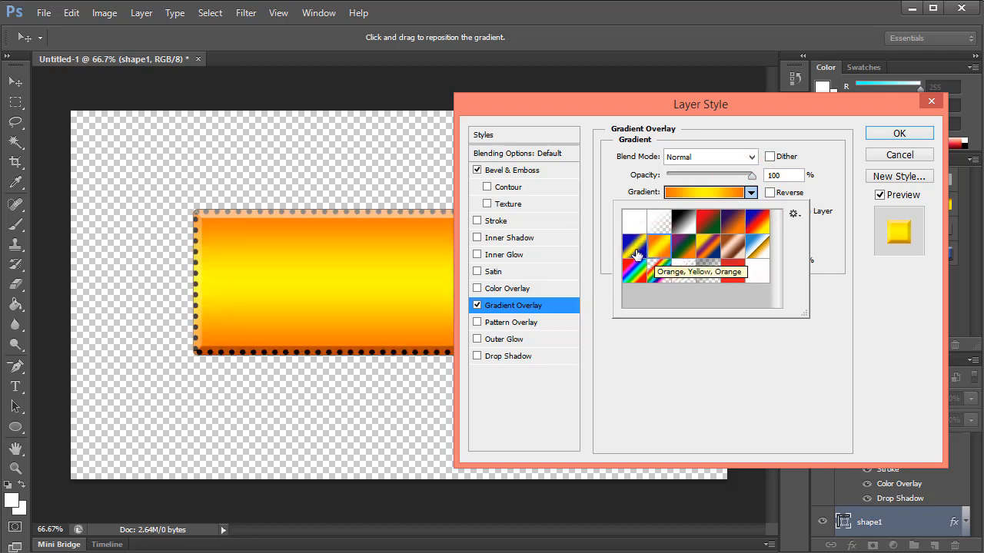
{"action": "left_click", "coordinate": [635, 256]}
{"action": "left_click", "coordinate": [634, 273]}
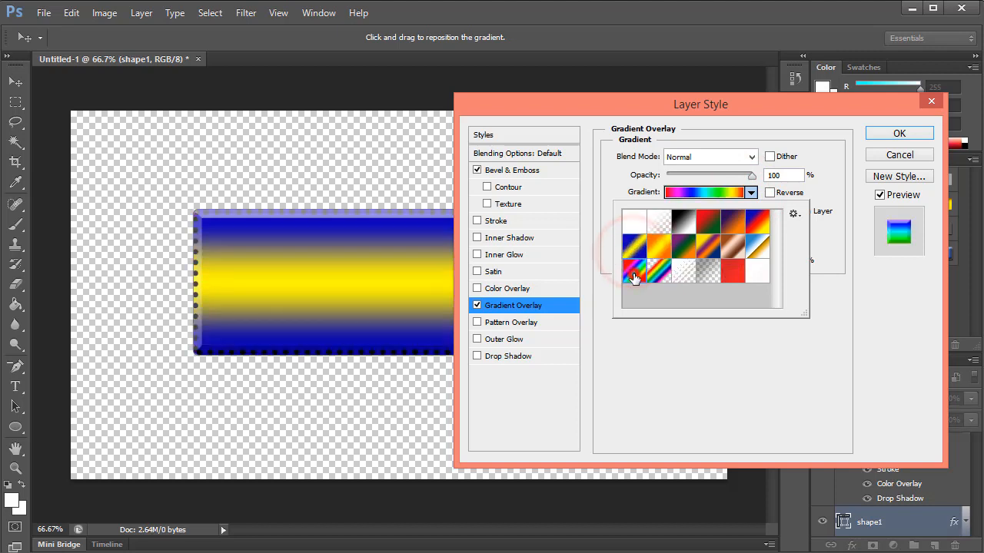
{"action": "left_click", "coordinate": [706, 245]}
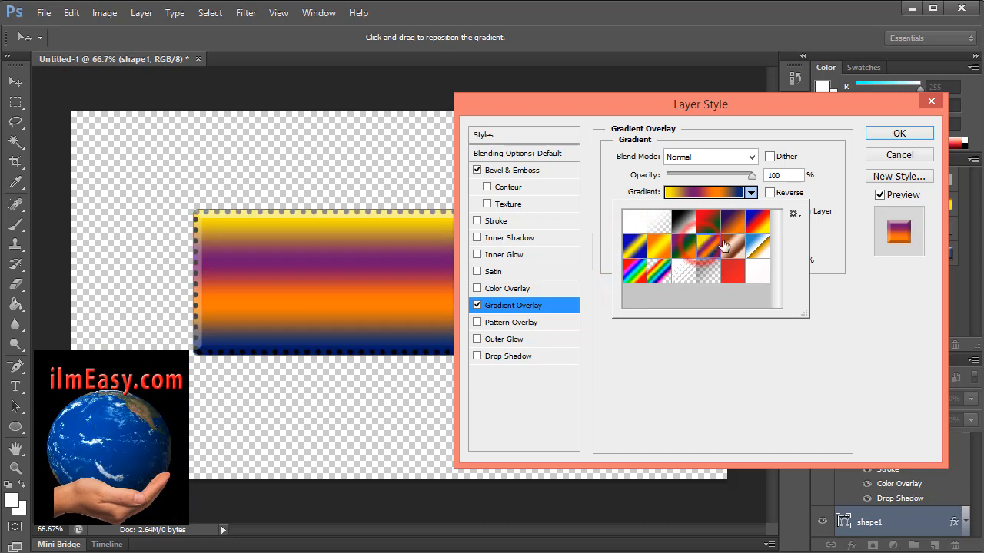
{"action": "left_click", "coordinate": [731, 246]}
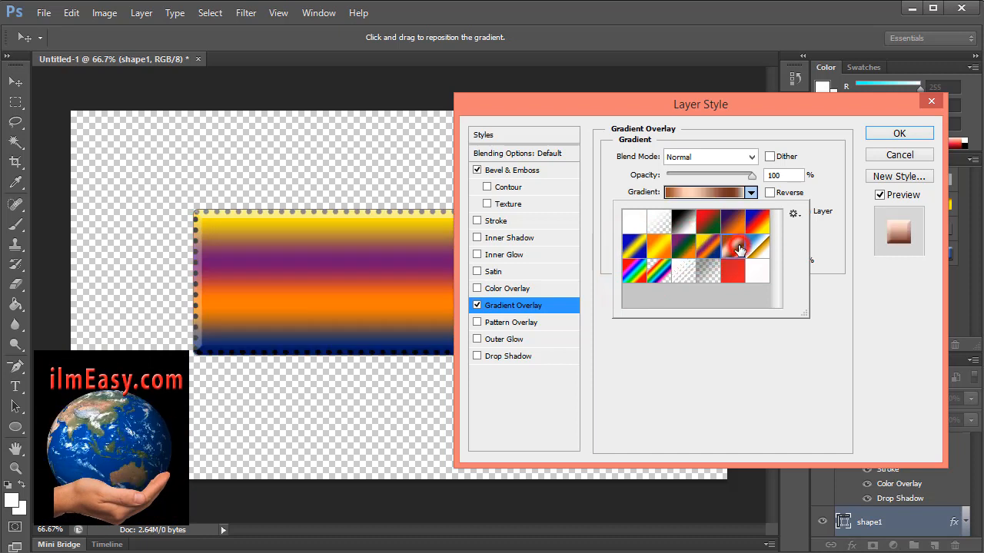
{"action": "left_click", "coordinate": [642, 227]}
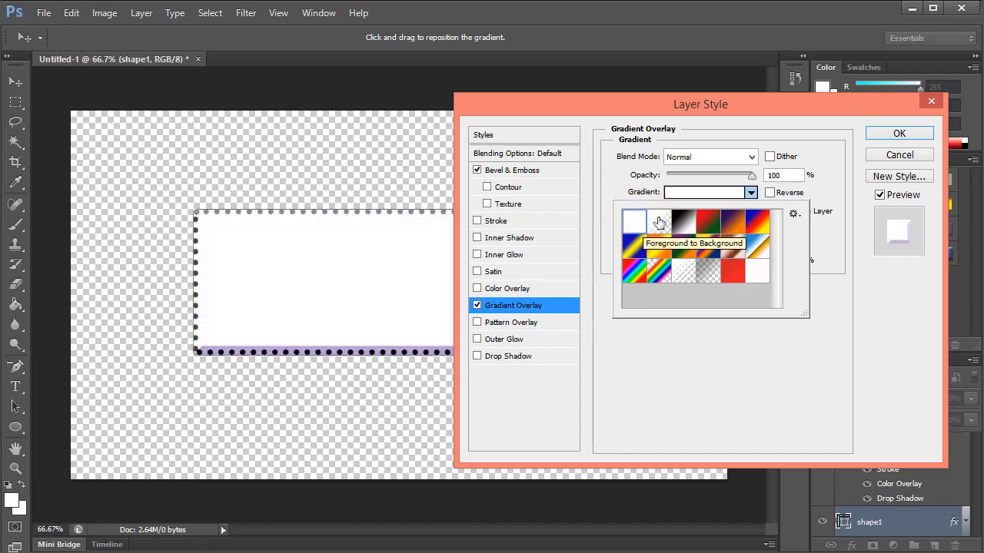
Step: Disable the Gradient Overlay on shape1 and enable Color Overlay instead, showing its settings
{"action": "left_click", "coordinate": [476, 308]}
{"action": "left_click", "coordinate": [477, 308]}
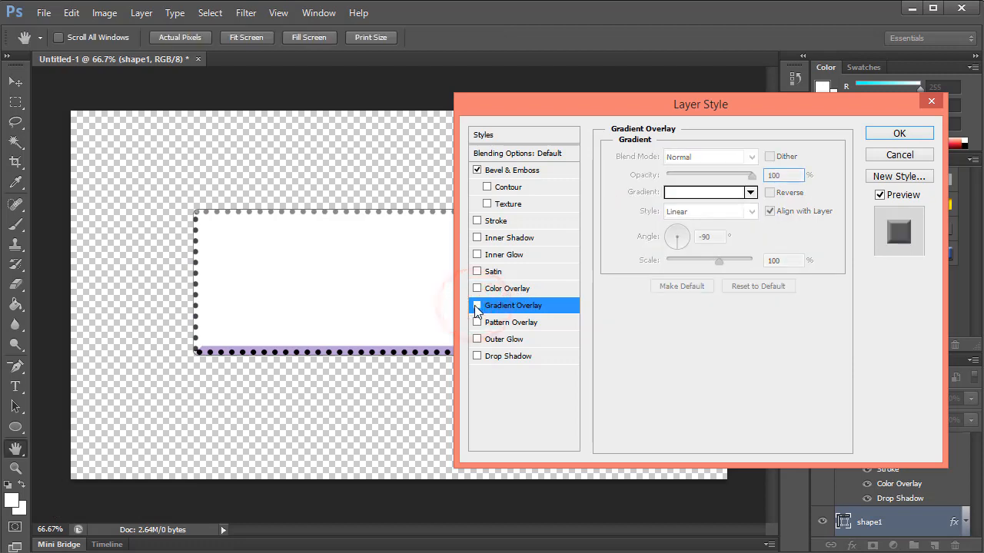
{"action": "left_click", "coordinate": [476, 288]}
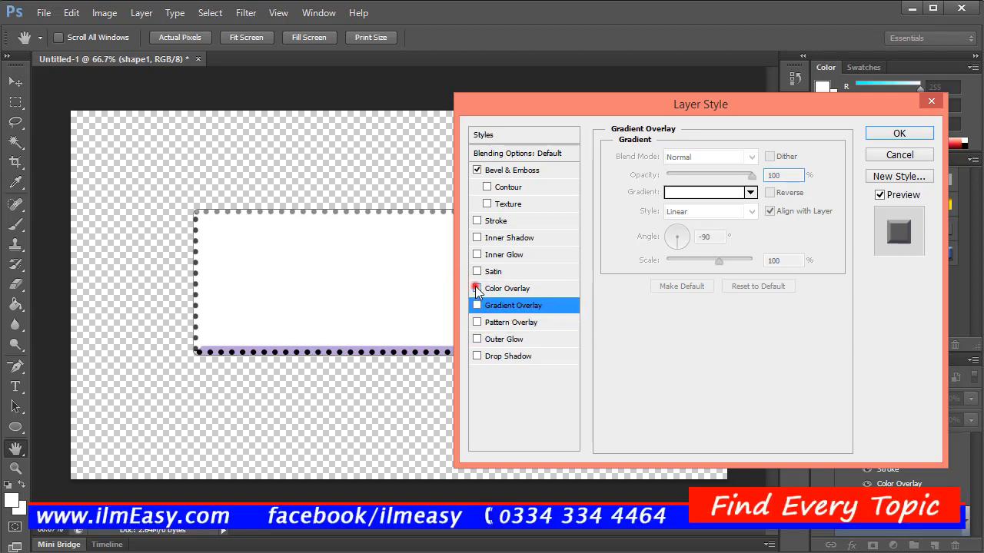
{"action": "left_click", "coordinate": [518, 287]}
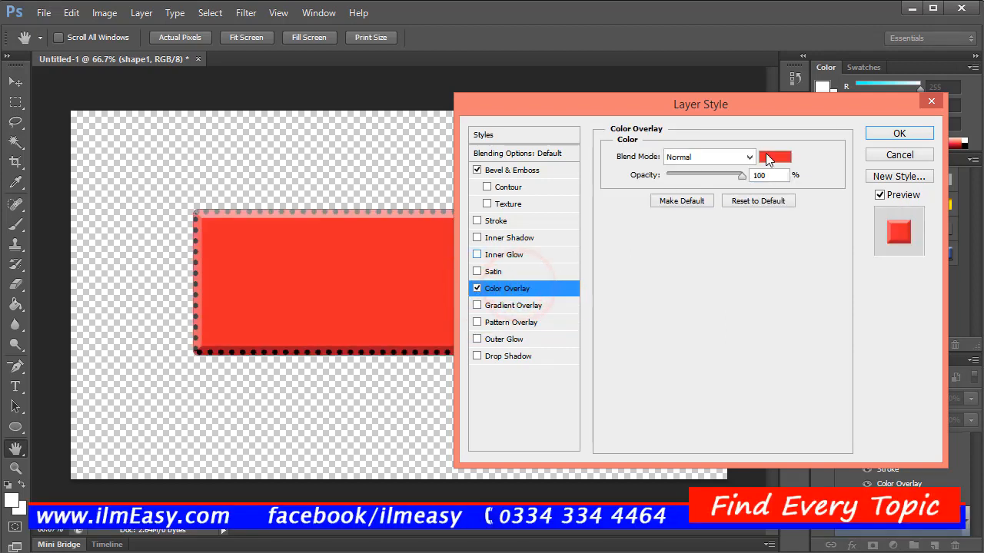
Step: Set the overlay color to dark teal 086c61
{"action": "left_click", "coordinate": [772, 160]}
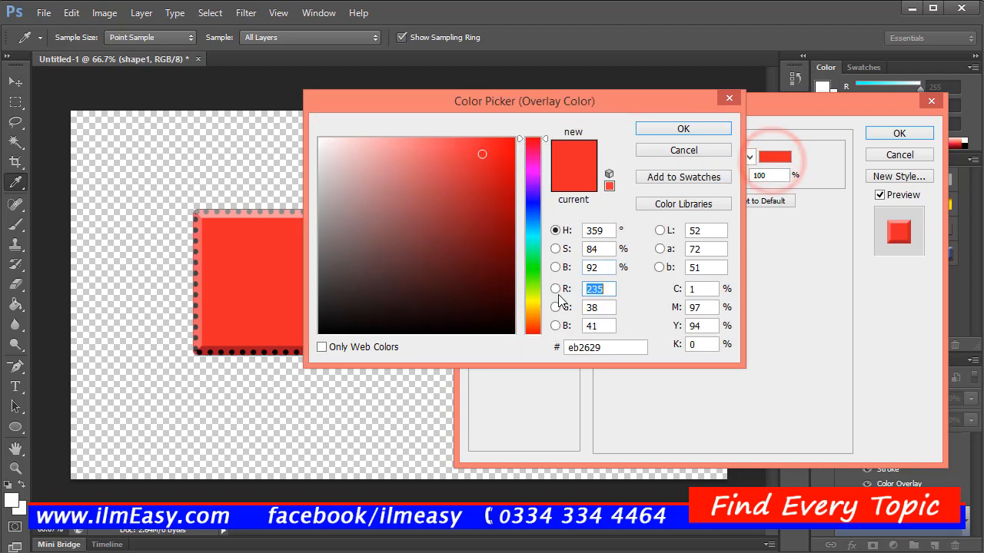
{"action": "left_click", "coordinate": [529, 288]}
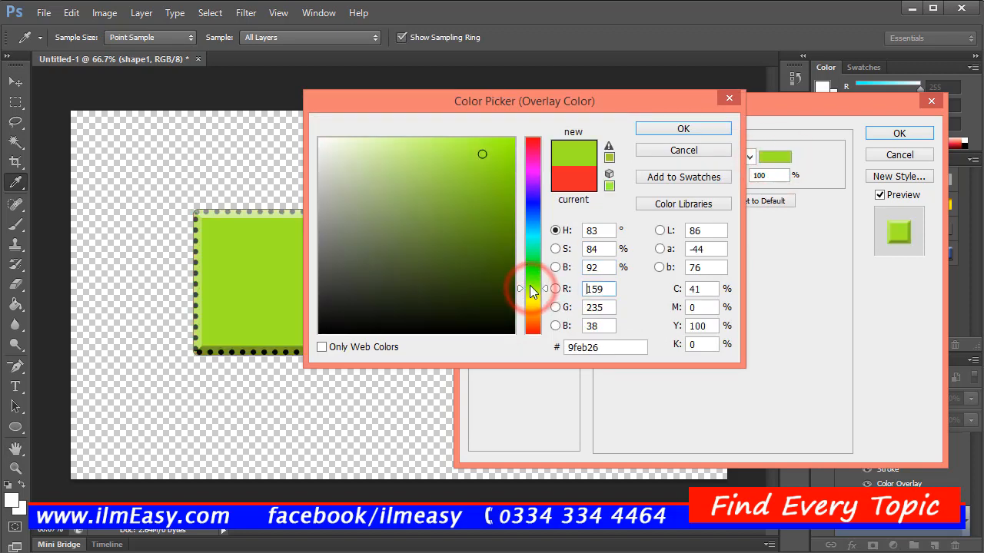
{"action": "left_click", "coordinate": [536, 240]}
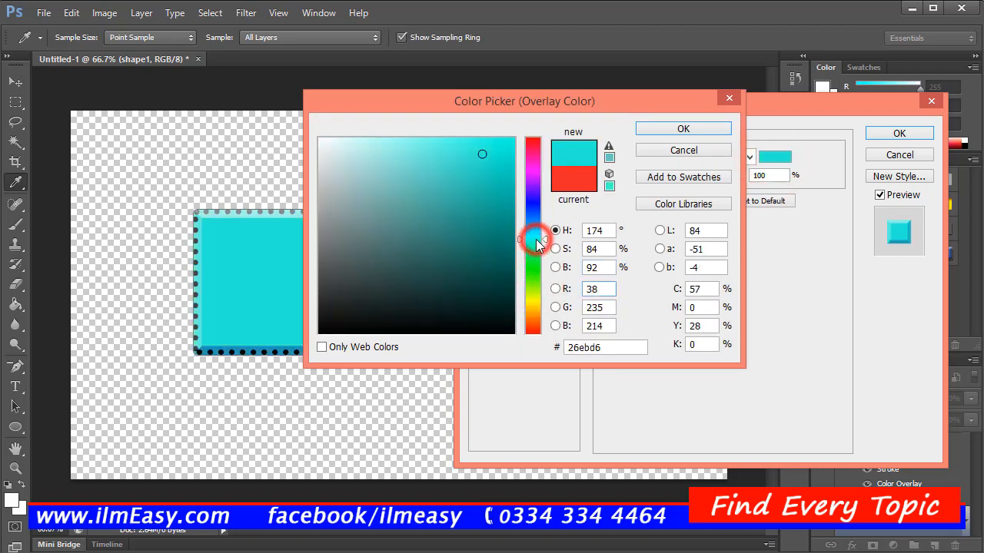
{"action": "left_click", "coordinate": [497, 218]}
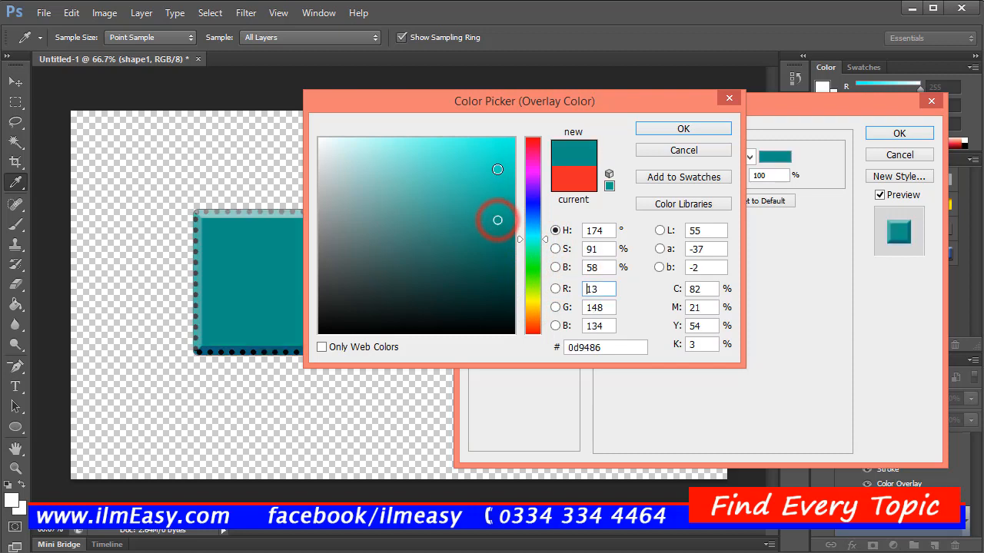
{"action": "mouse_move", "coordinate": [501, 154]}
{"action": "left_mouse_down"}
{"action": "mouse_move", "coordinate": [437, 221]}
{"action": "mouse_move", "coordinate": [422, 219]}
{"action": "mouse_move", "coordinate": [505, 226]}
{"action": "mouse_move", "coordinate": [402, 180]}
{"action": "mouse_move", "coordinate": [402, 272]}
{"action": "mouse_move", "coordinate": [414, 299]}
{"action": "mouse_move", "coordinate": [446, 259]}
{"action": "mouse_move", "coordinate": [487, 242]}
{"action": "mouse_move", "coordinate": [499, 251]}
{"action": "left_mouse_up"}
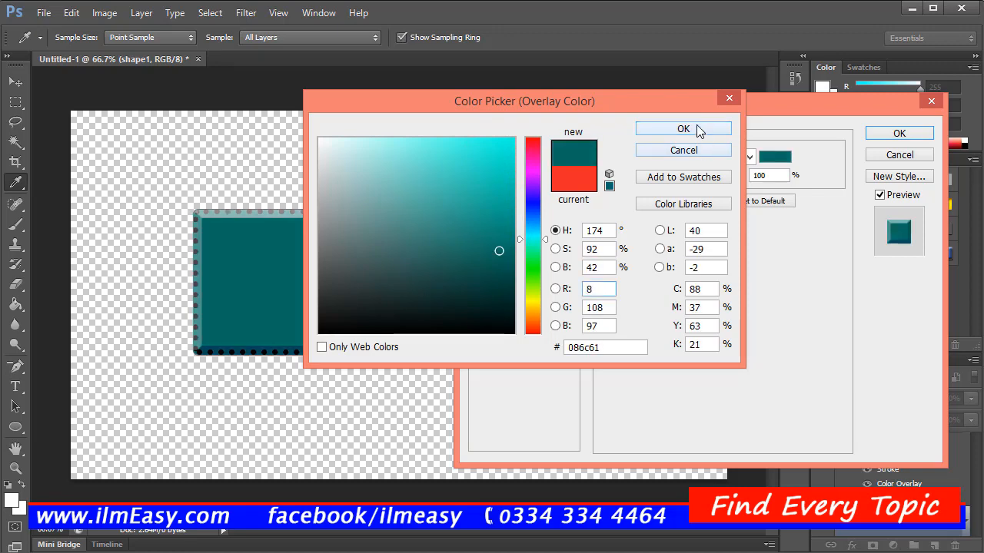
{"action": "left_click", "coordinate": [685, 128]}
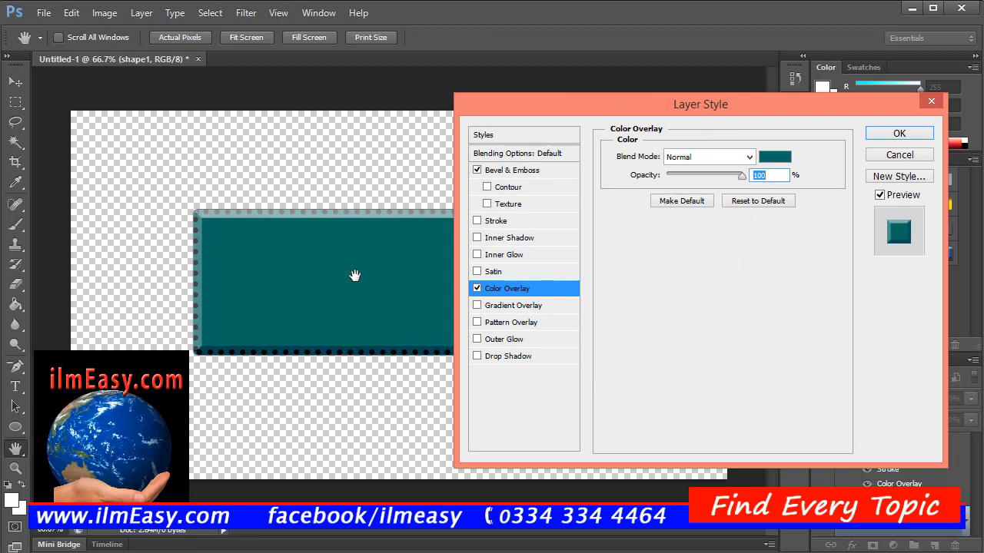
Step: Add a Drop Shadow to shape1 with 100% opacity and 50% spread
{"action": "left_click", "coordinate": [477, 356]}
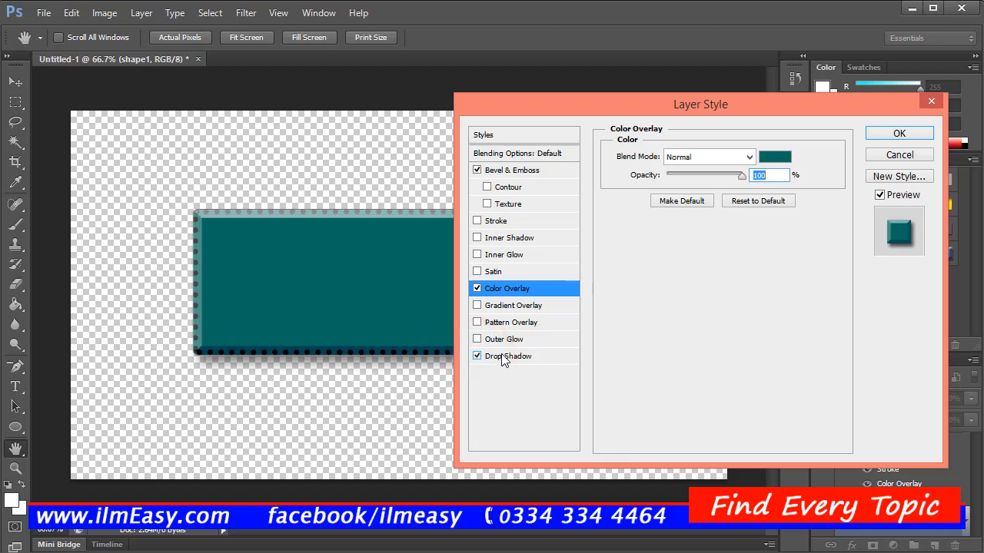
{"action": "left_click", "coordinate": [508, 357]}
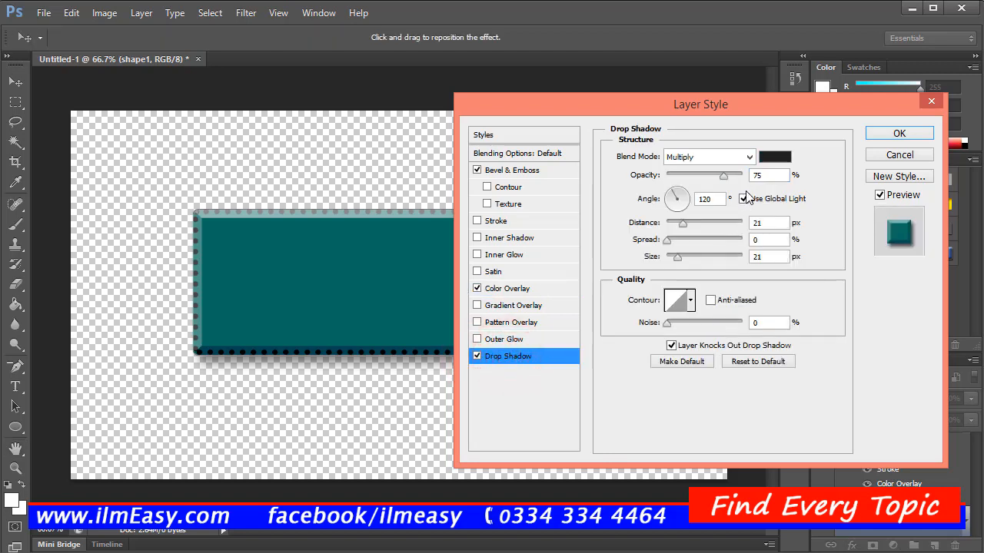
{"action": "left_click_drag", "start_coordinate": [728, 180], "coordinate": [747, 184]}
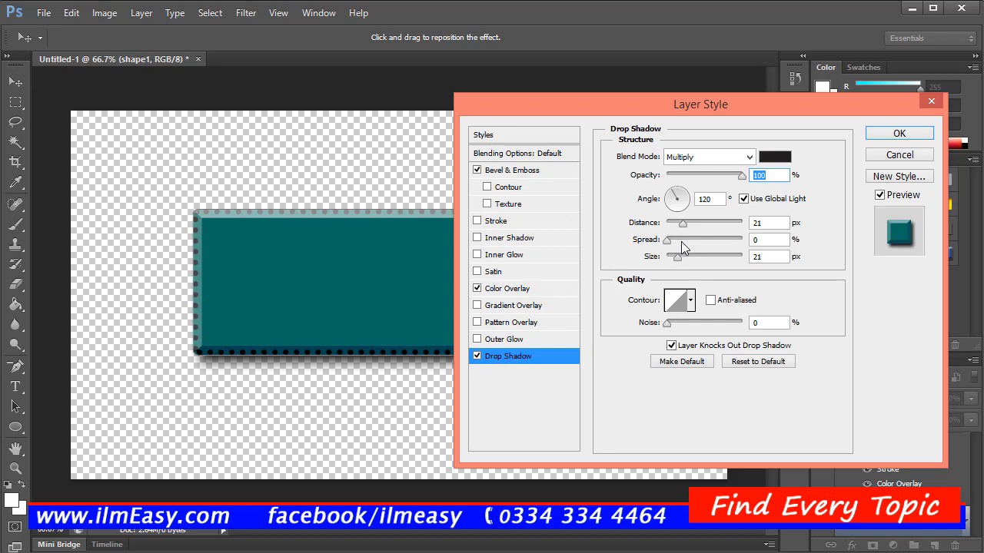
{"action": "mouse_move", "coordinate": [681, 241]}
{"action": "left_mouse_down"}
{"action": "mouse_move", "coordinate": [705, 242]}
{"action": "mouse_move", "coordinate": [665, 245]}
{"action": "left_mouse_up"}
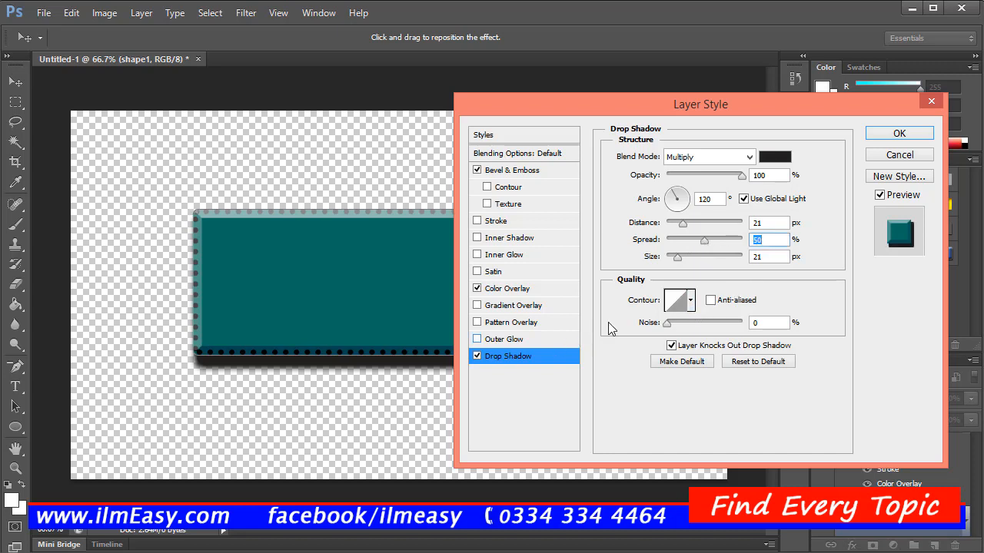
Step: Add a Stroke to shape1 and set its color to pinkish red ed1f5e
{"action": "left_click", "coordinate": [513, 222]}
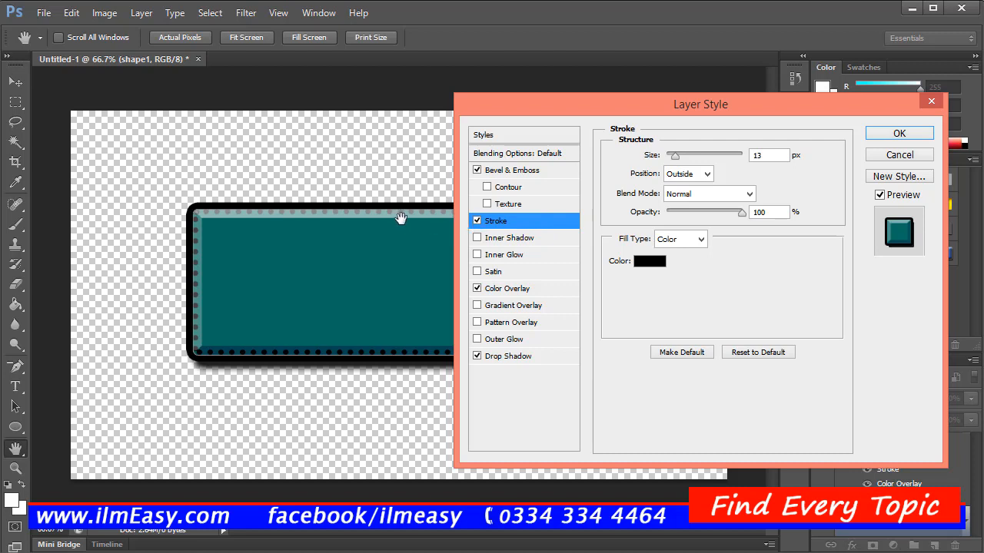
{"action": "left_click", "coordinate": [526, 223]}
{"action": "left_click", "coordinate": [648, 260]}
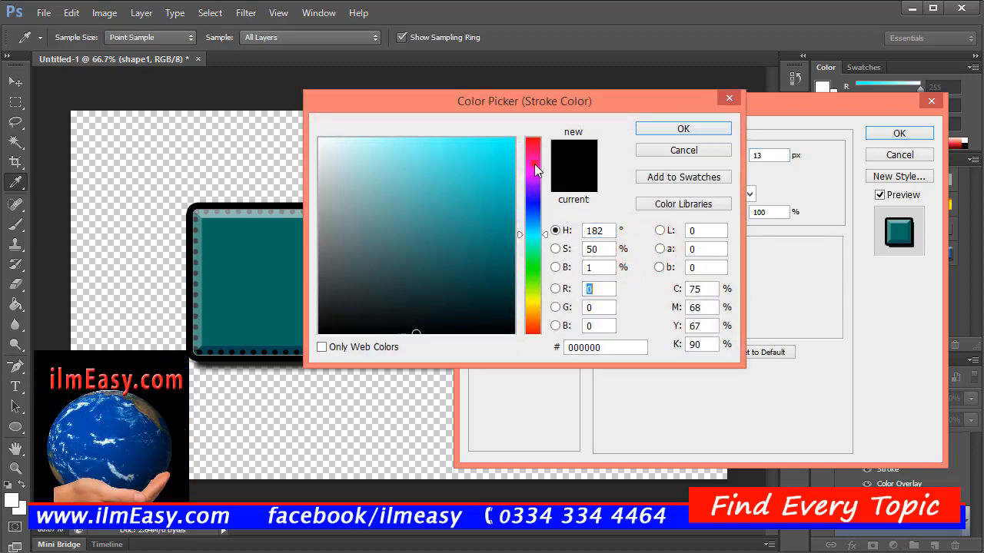
{"action": "left_click", "coordinate": [534, 164]}
{"action": "left_click", "coordinate": [533, 148]}
{"action": "left_click", "coordinate": [489, 151]}
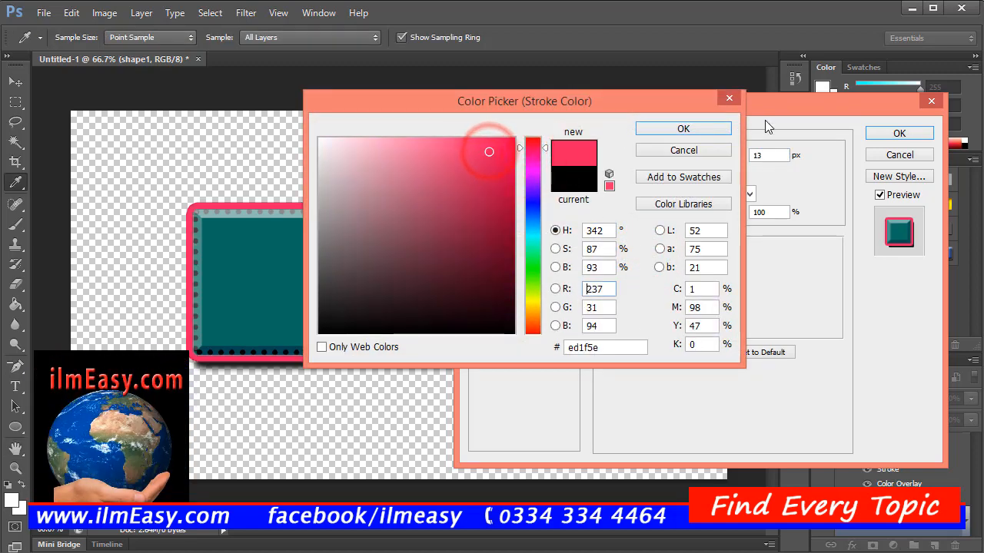
{"action": "left_click", "coordinate": [686, 130]}
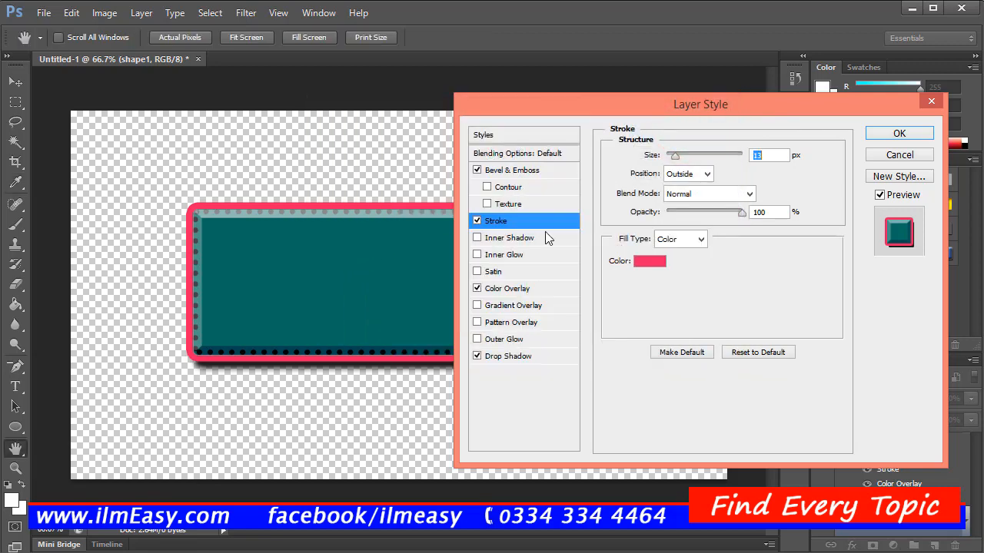
Step: Enable the bevel's Contour plus the Satin, Inner Glow and Inner Shadow effects on shape1
{"action": "left_click", "coordinate": [538, 186]}
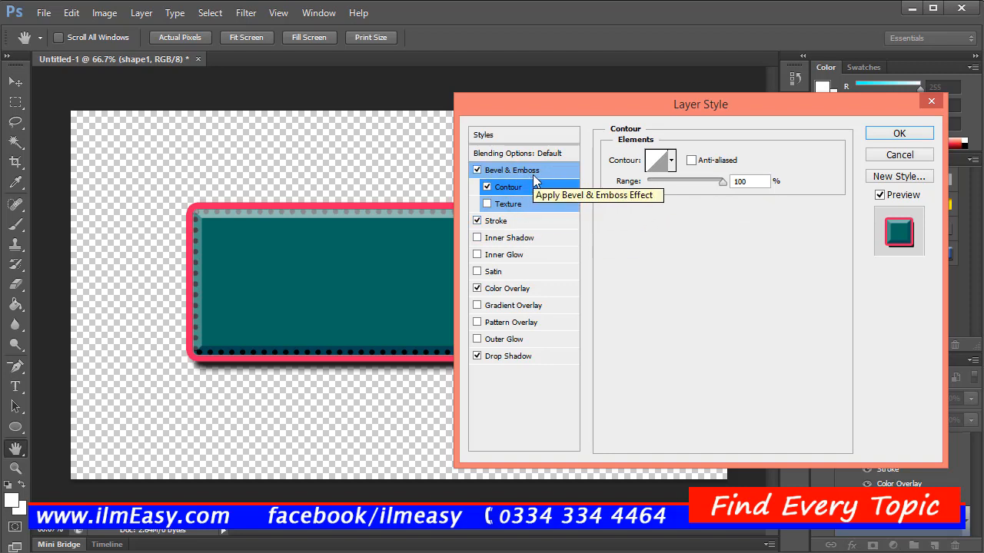
{"action": "left_click", "coordinate": [512, 273]}
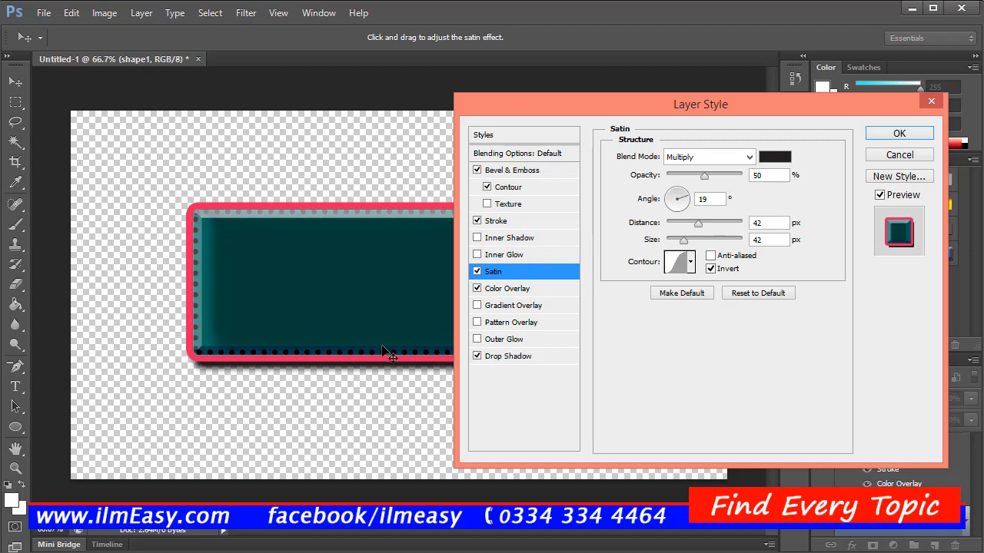
{"action": "left_click", "coordinate": [513, 256]}
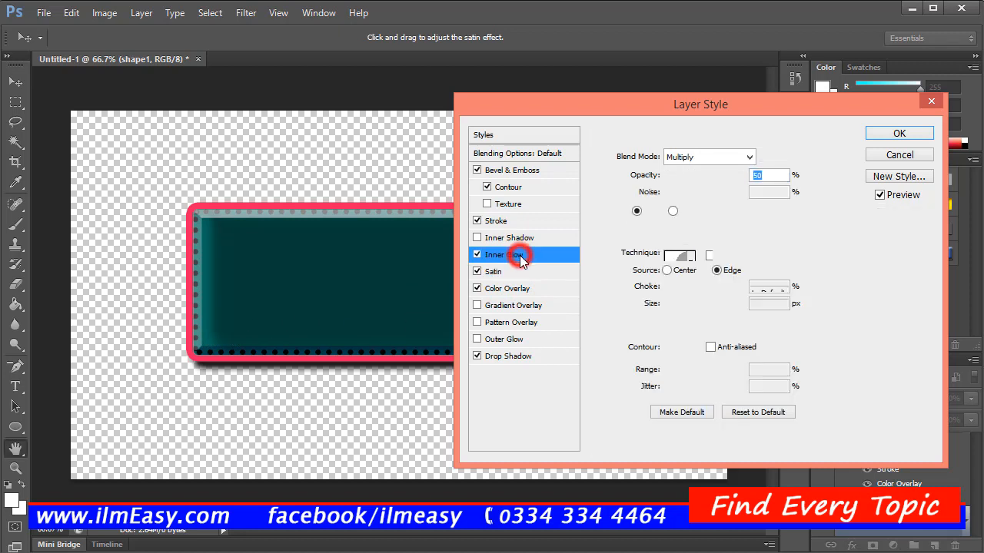
{"action": "left_click", "coordinate": [523, 239]}
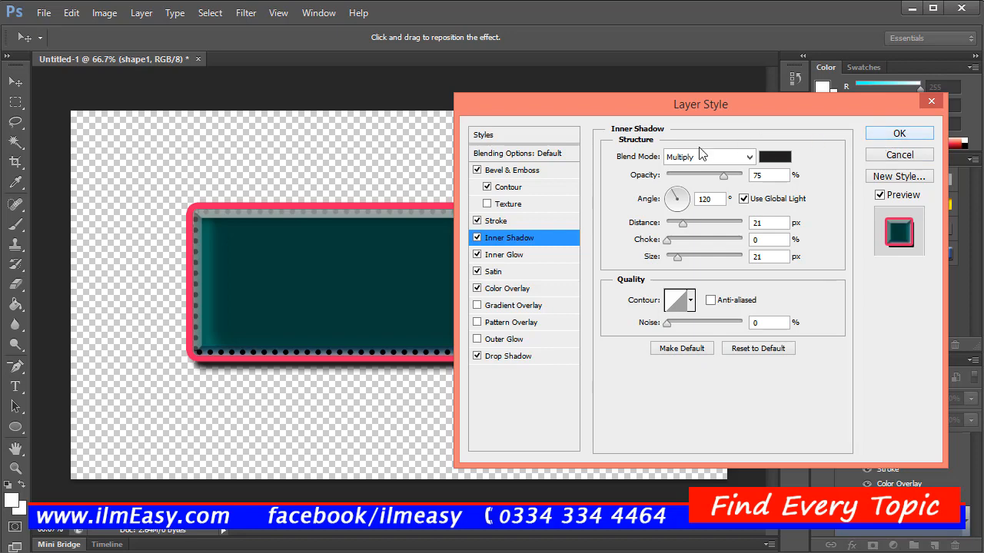
Step: Save the current effects as a new style named "standard" and apply the layer style to shape1
{"action": "left_click", "coordinate": [533, 135]}
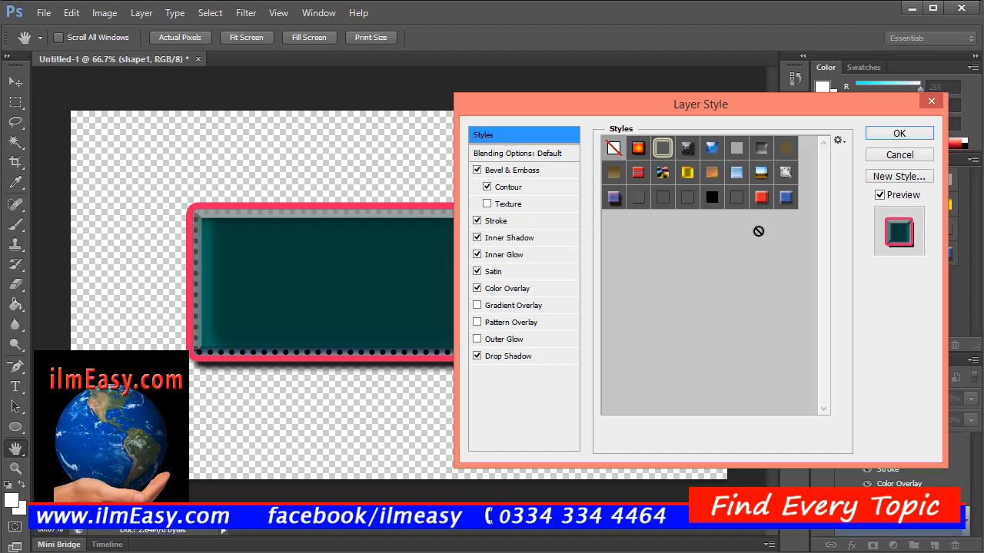
{"action": "left_click", "coordinate": [900, 179]}
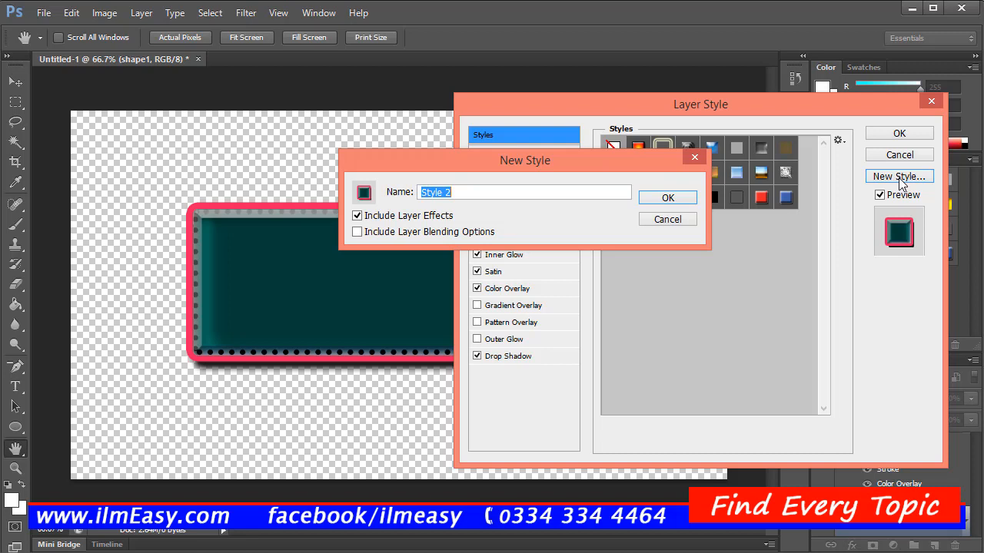
{"action": "type", "text": "standard"}
{"action": "left_click", "coordinate": [681, 197]}
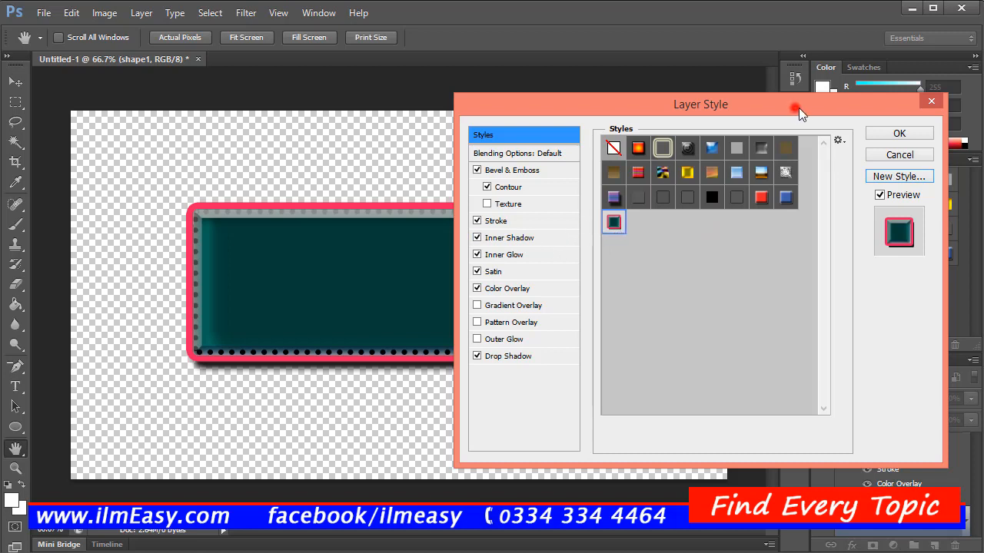
{"action": "left_click_drag", "start_coordinate": [798, 107], "coordinate": [892, 235]}
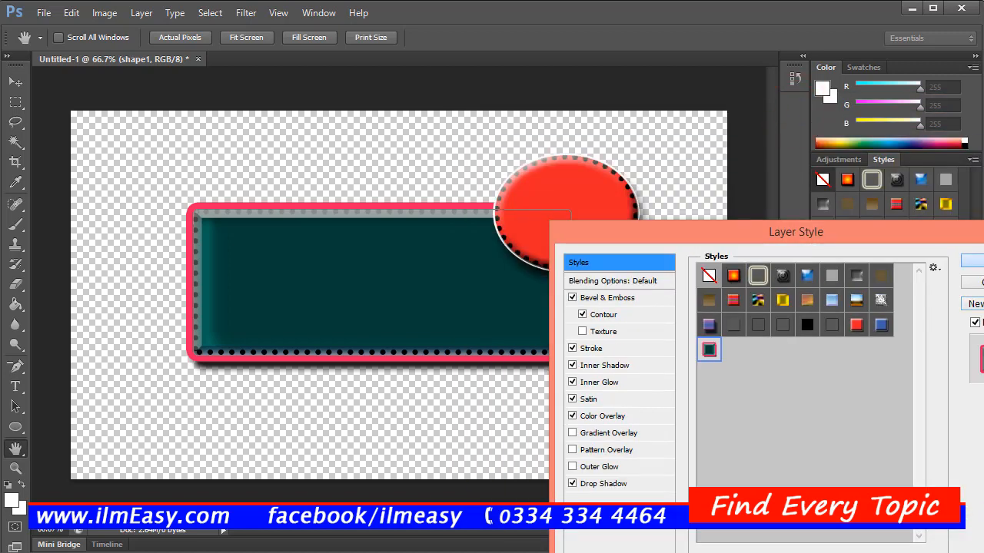
{"action": "left_click", "coordinate": [978, 262]}
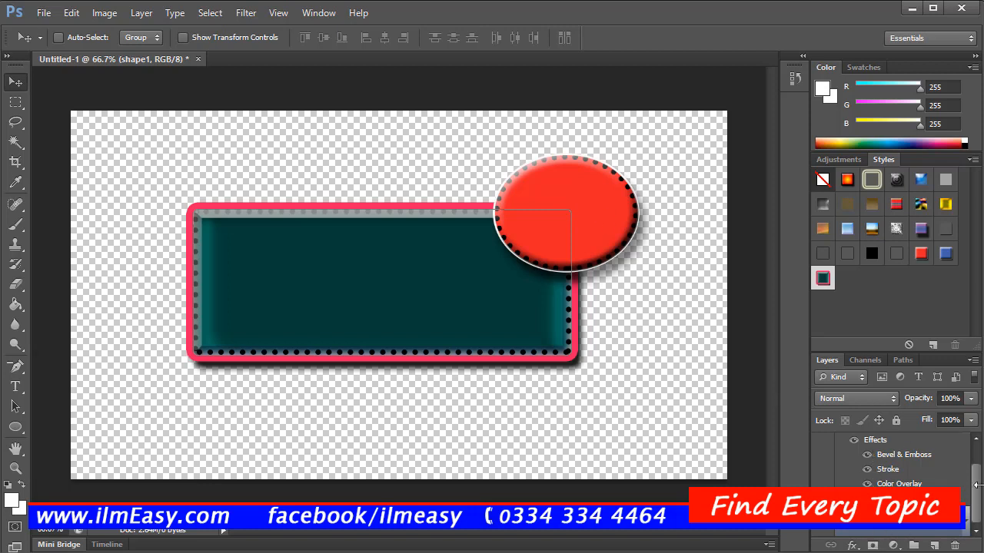
Step: Try the saved teal style and the multicolor gradient style on the Ellipse 1 layer, and reapply its red style
{"action": "left_click_drag", "start_coordinate": [973, 484], "coordinate": [973, 446]}
{"action": "left_click", "coordinate": [887, 446]}
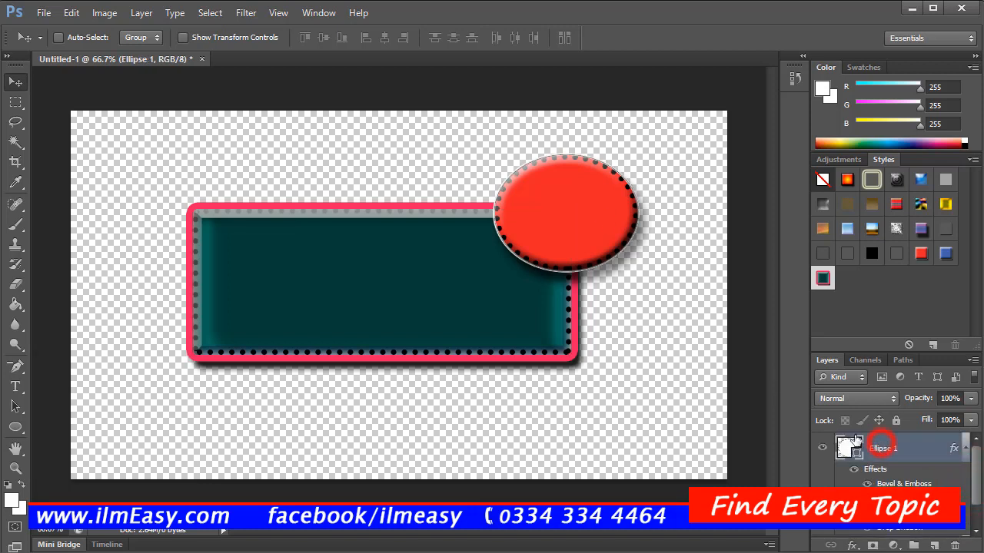
{"action": "left_click", "coordinate": [824, 279]}
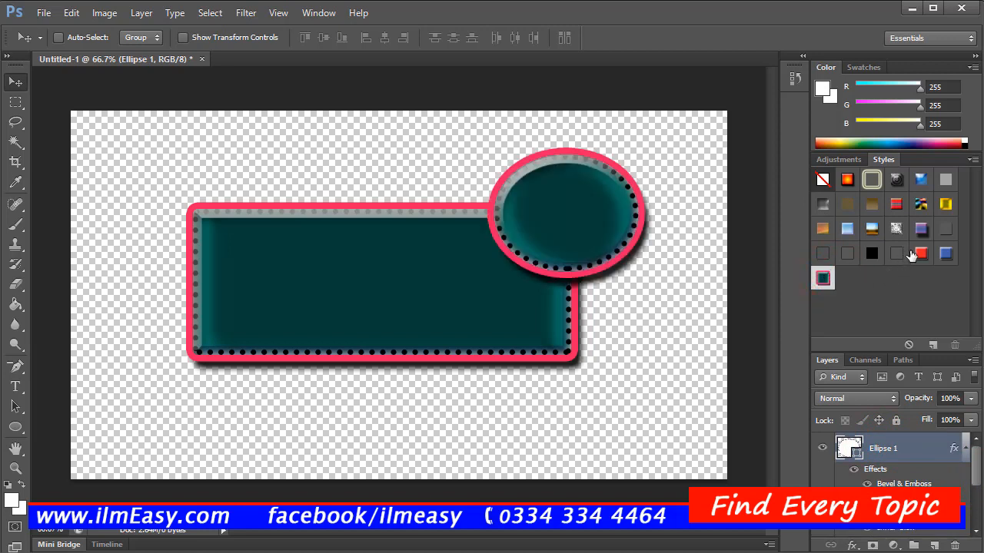
{"action": "left_click", "coordinate": [847, 178]}
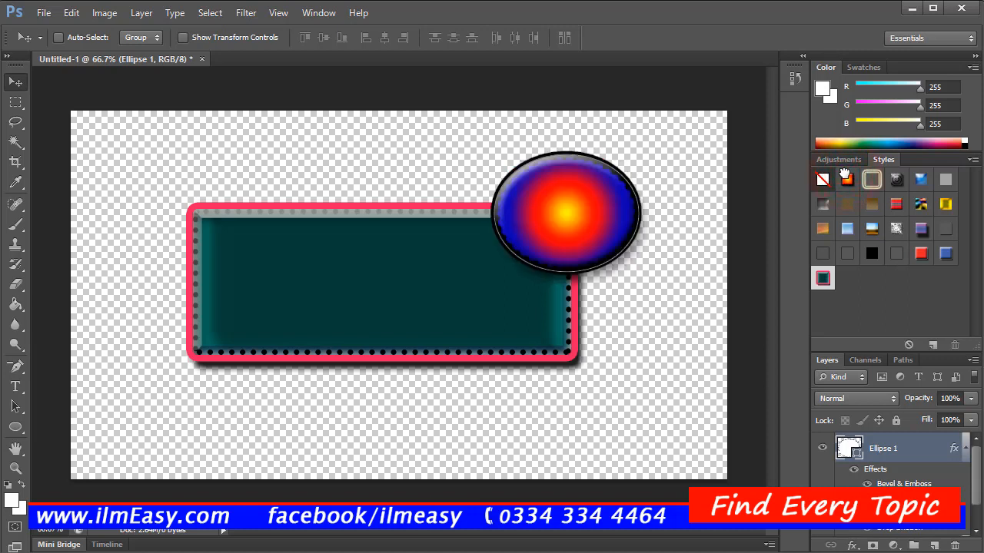
{"action": "left_click", "coordinate": [923, 254]}
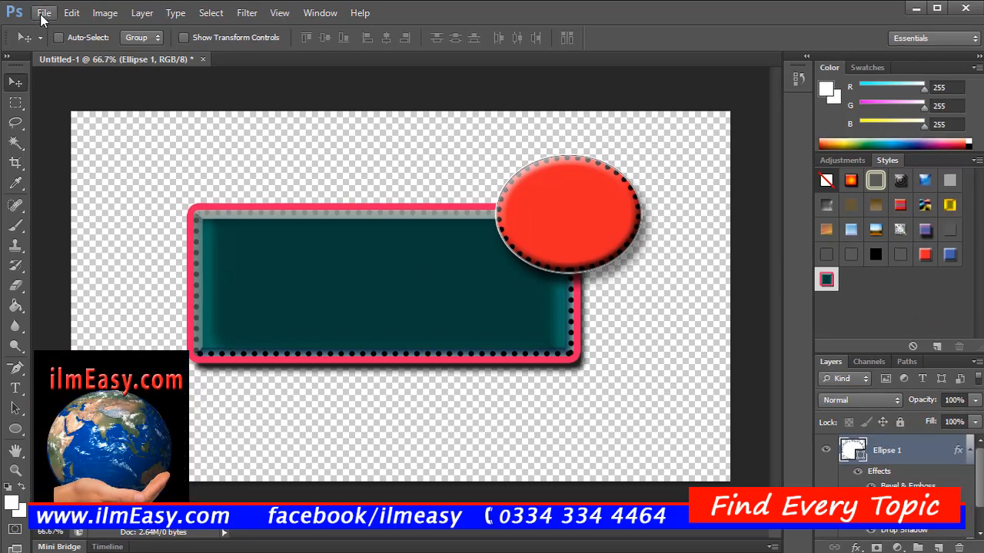
Step: Save the document in the PICS folder as a layered Photoshop PSD file named "shape" with Maximize Compatibility on
{"action": "left_click", "coordinate": [44, 14]}
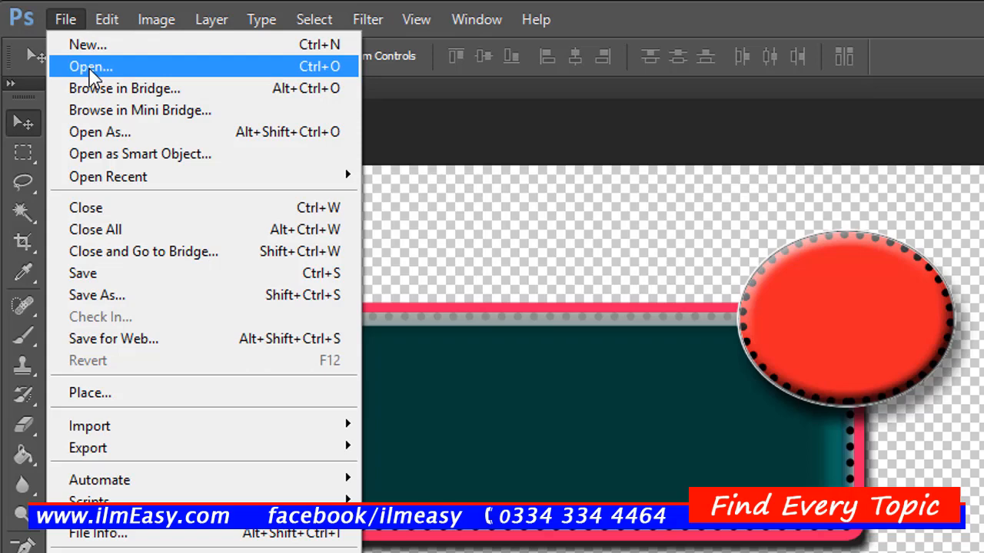
{"action": "left_click", "coordinate": [149, 277]}
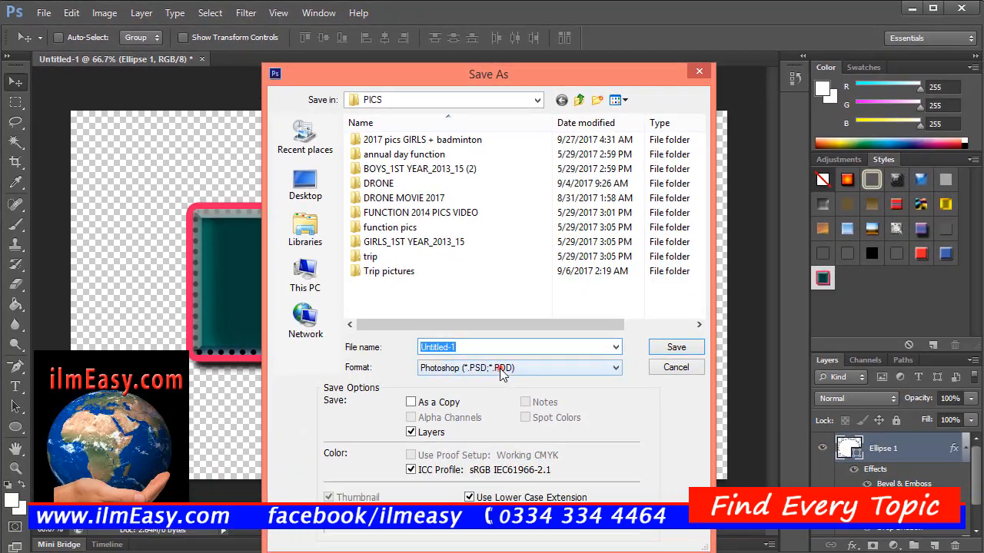
{"action": "left_click", "coordinate": [500, 368]}
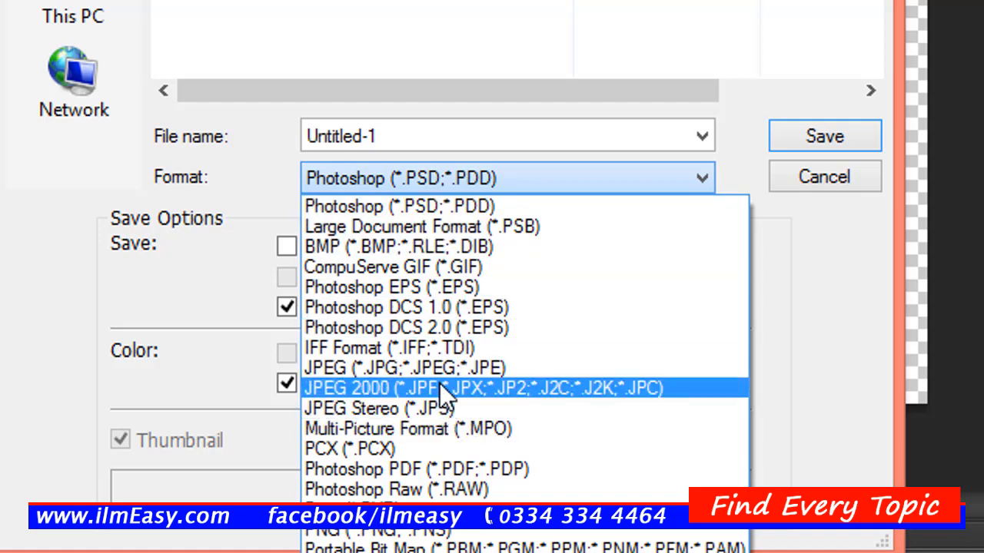
{"action": "left_click", "coordinate": [416, 529]}
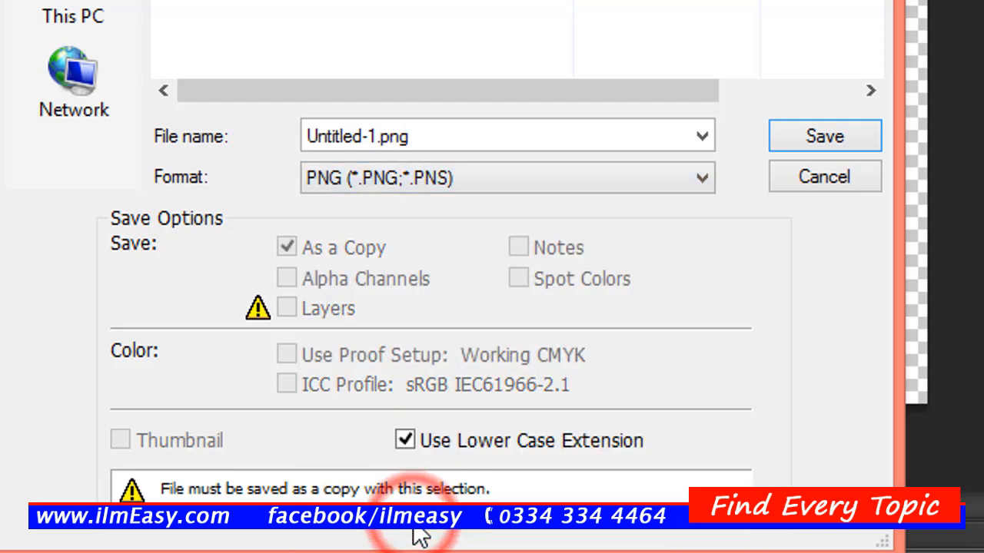
{"action": "left_click", "coordinate": [462, 177]}
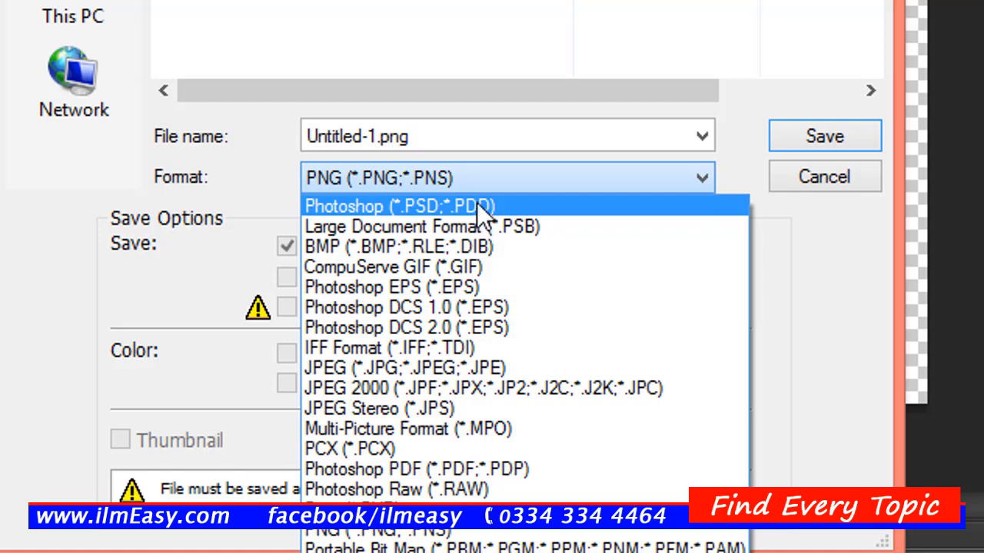
{"action": "left_click", "coordinate": [476, 202]}
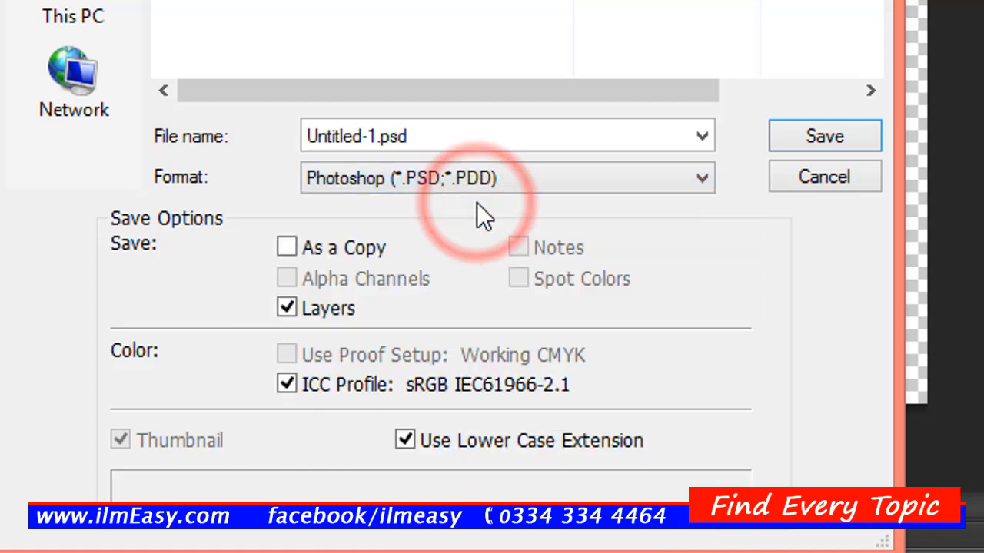
{"action": "double_click", "coordinate": [461, 136]}
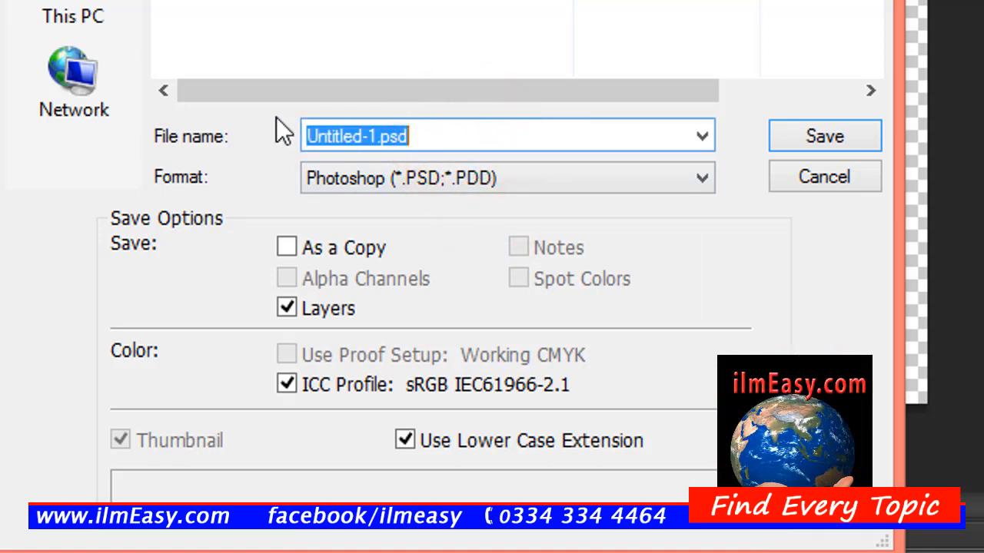
{"action": "type", "text": "shape"}
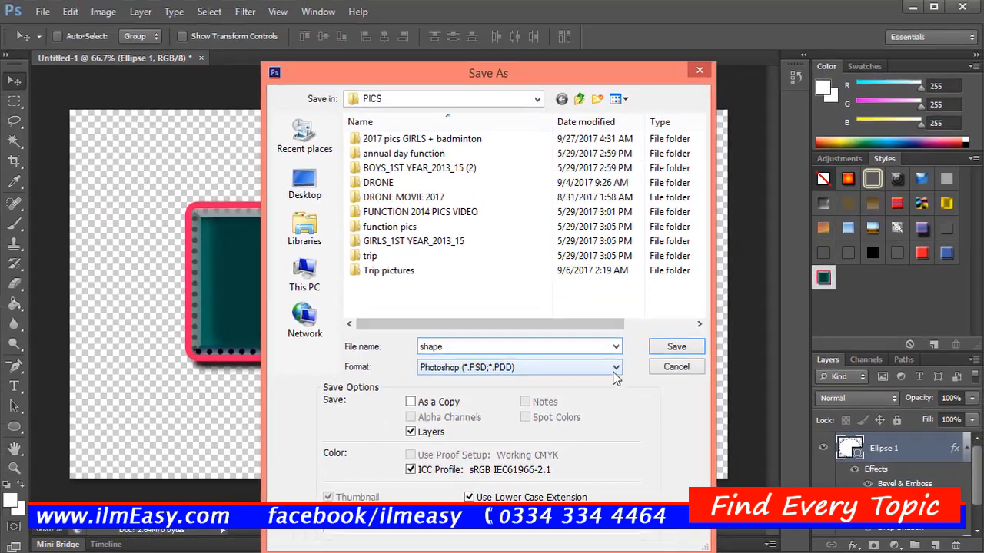
{"action": "left_click", "coordinate": [663, 353]}
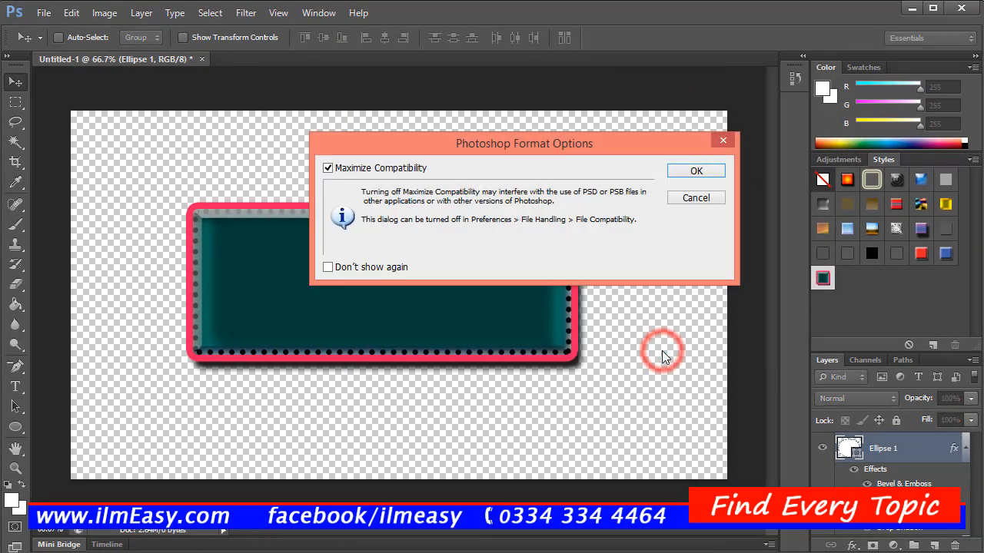
{"action": "left_click", "coordinate": [681, 167]}
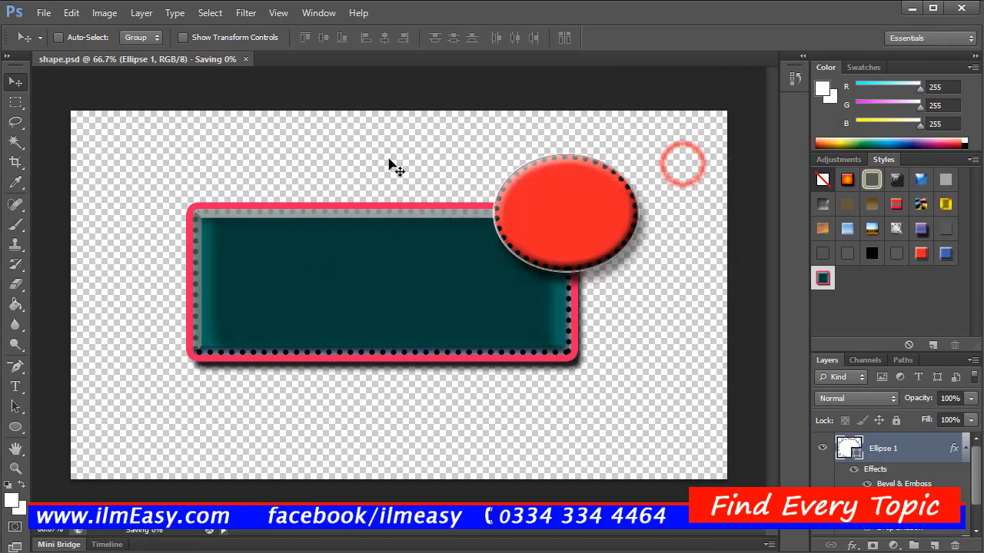
Step: View the Save for Web export settings for the document and close them without exporting
{"action": "left_click", "coordinate": [43, 13]}
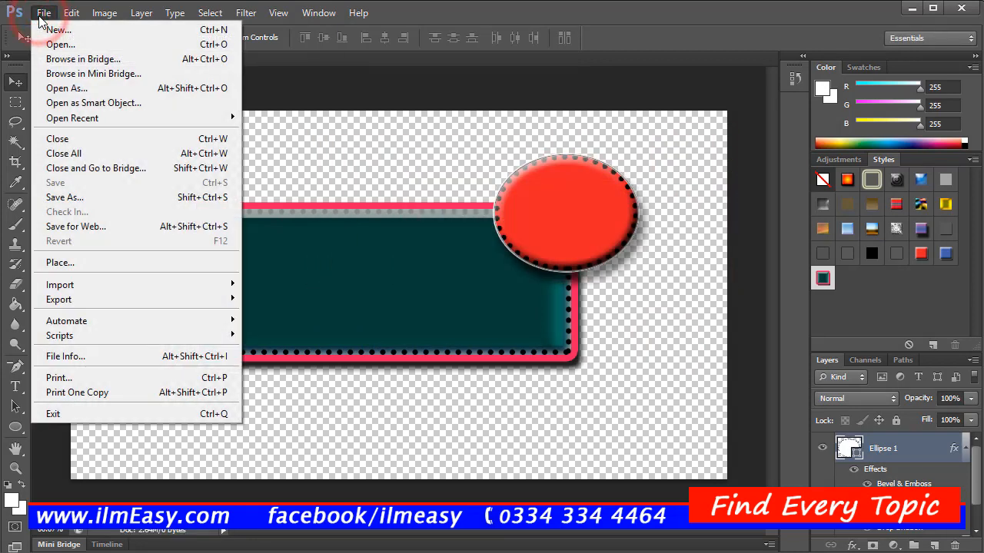
{"action": "left_click", "coordinate": [98, 226]}
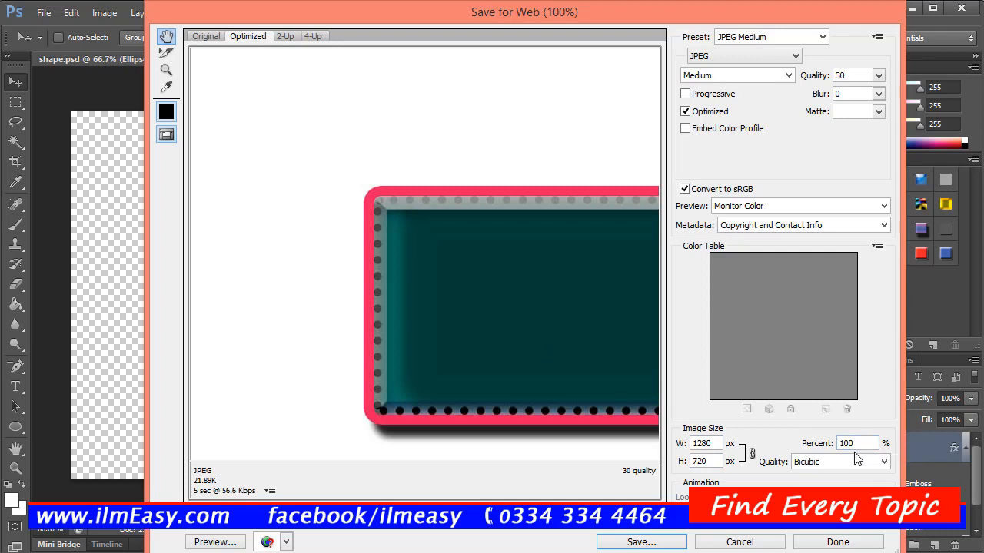
{"action": "left_click", "coordinate": [739, 542]}
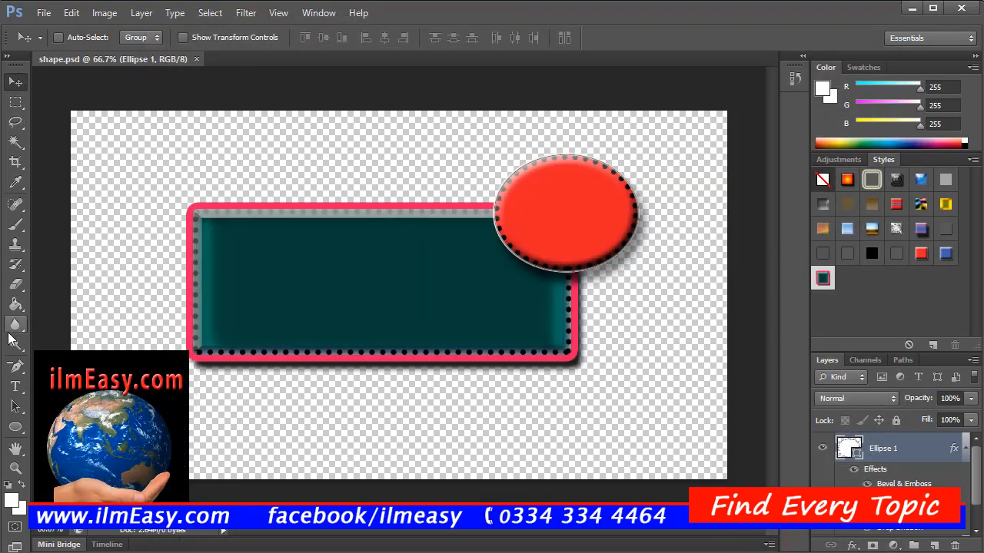
Step: Draw a rectangular marquee around the teal rectangle's left end, and replace it with one over the red ellipse's left half
{"action": "left_click", "coordinate": [16, 102]}
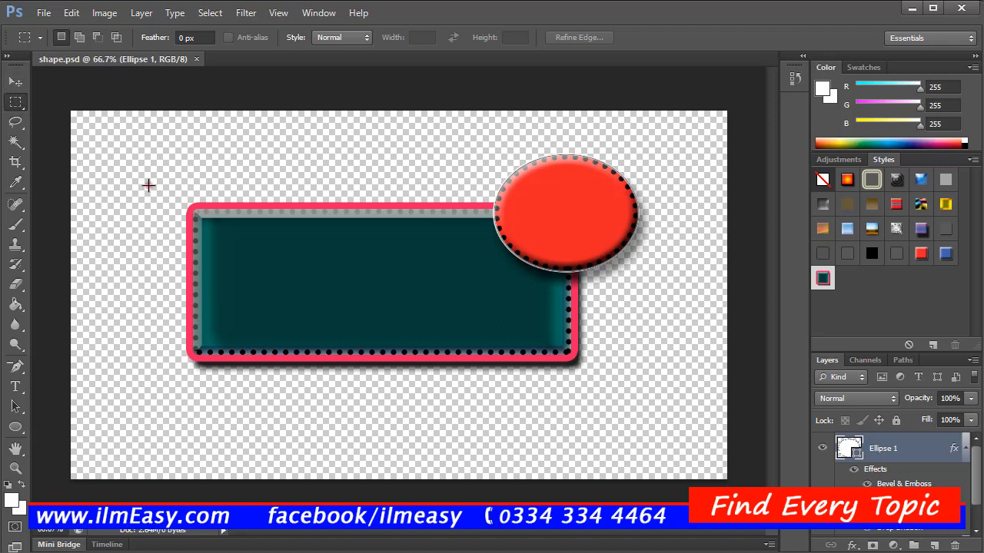
{"action": "left_click_drag", "start_coordinate": [149, 186], "coordinate": [303, 421]}
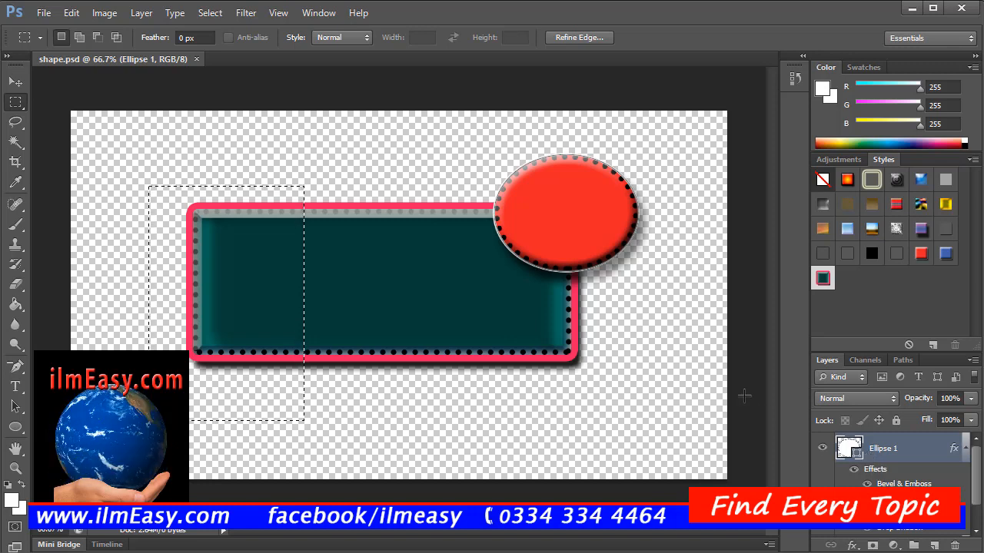
{"action": "left_click_drag", "start_coordinate": [470, 152], "coordinate": [555, 282]}
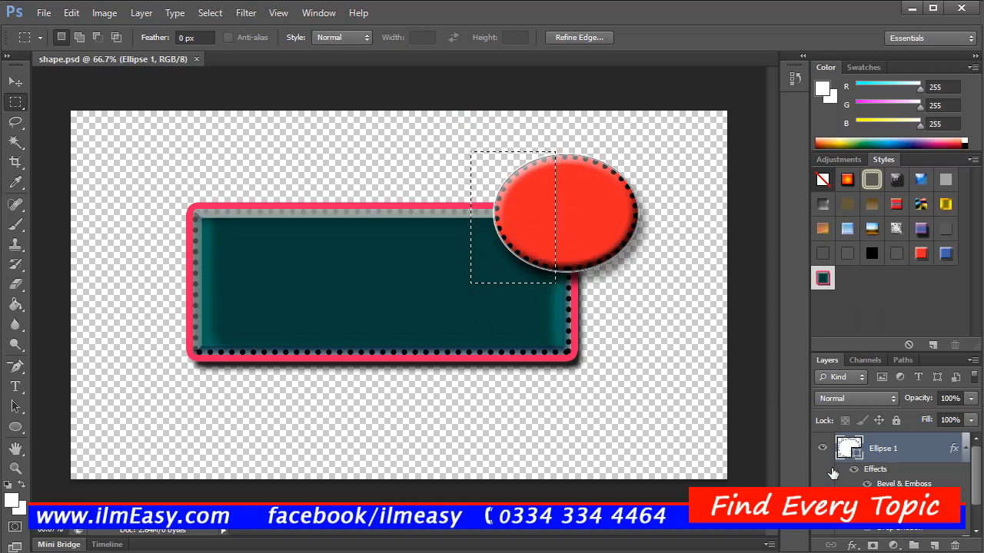
Step: Make the shape1 layer active and draw a circular marquee over the rectangle's upper-left corner with the Elliptical Marquee Tool
{"action": "left_click_drag", "start_coordinate": [978, 482], "coordinate": [977, 499]}
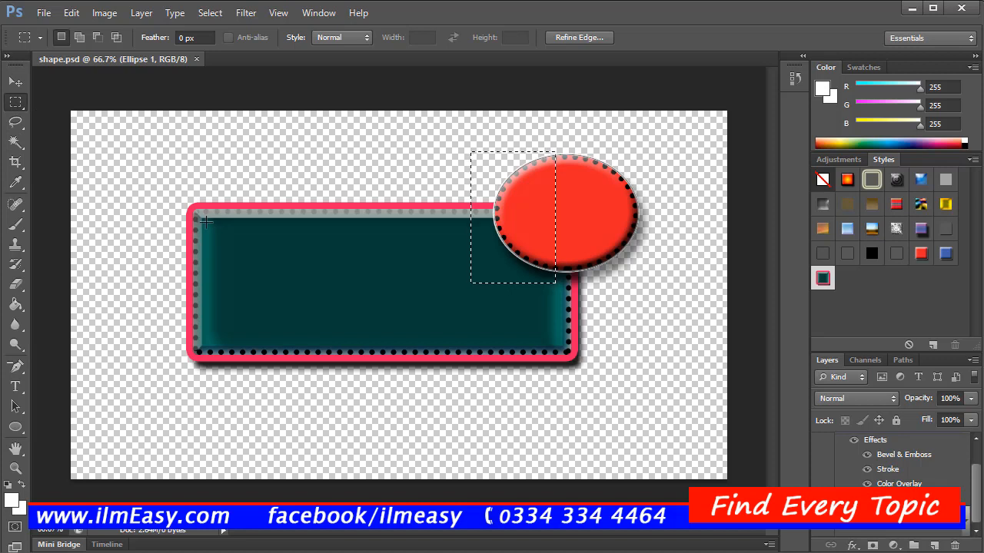
{"action": "left_click", "coordinate": [15, 104]}
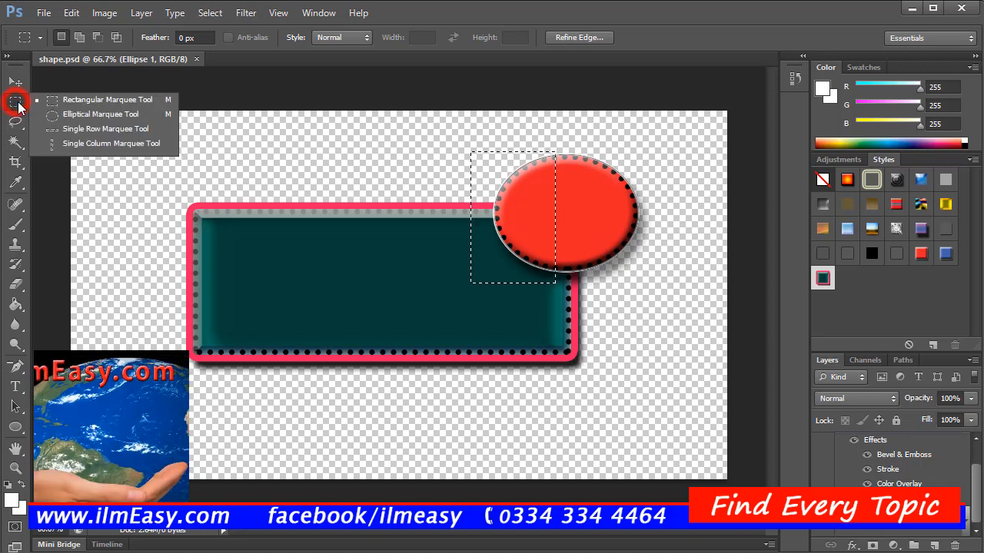
{"action": "left_click", "coordinate": [58, 117]}
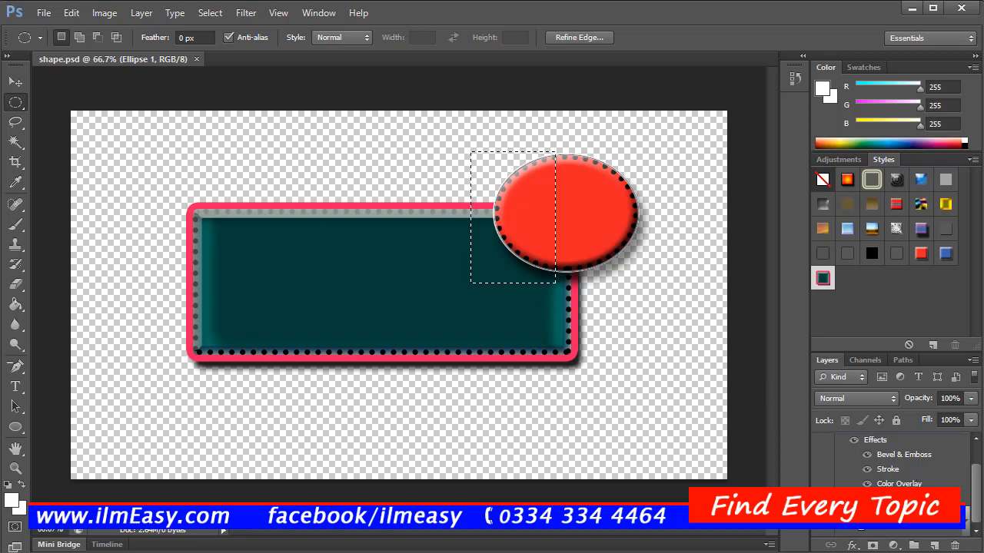
{"action": "left_click", "coordinate": [910, 483]}
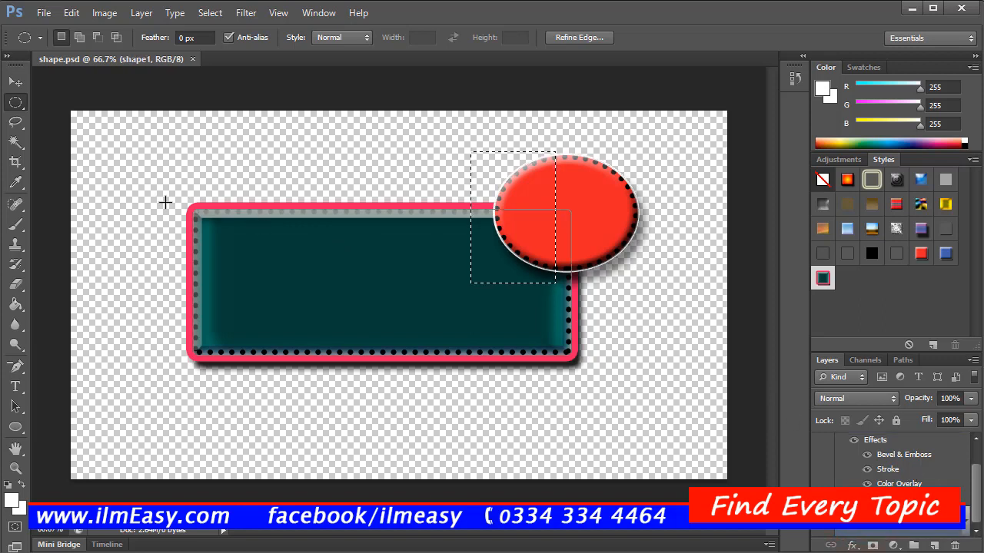
{"action": "left_click_drag", "start_coordinate": [164, 169], "coordinate": [319, 325]}
{"action": "key", "text": "v"}
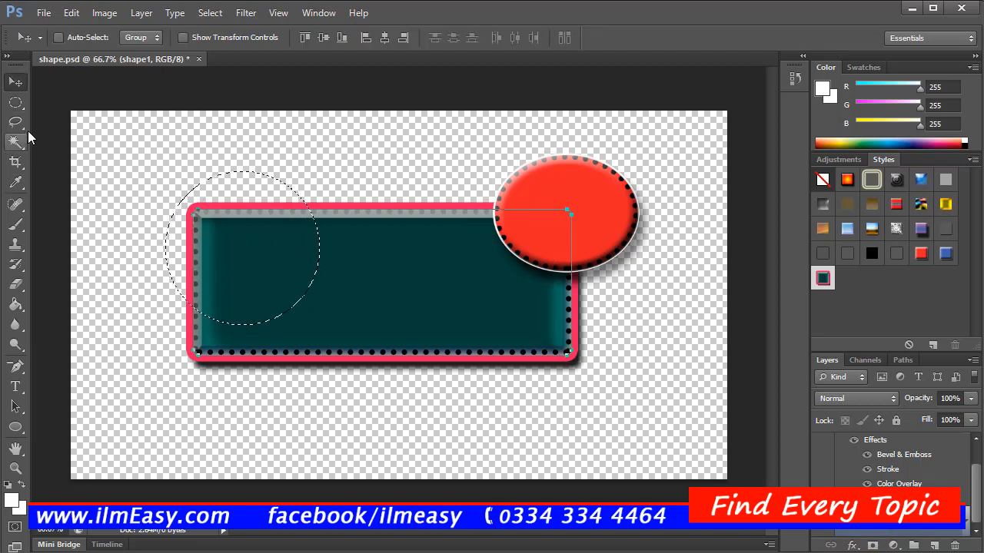
Step: Switch to the Lasso Tool and clear the circular selection on the canvas
{"action": "left_click", "coordinate": [16, 102]}
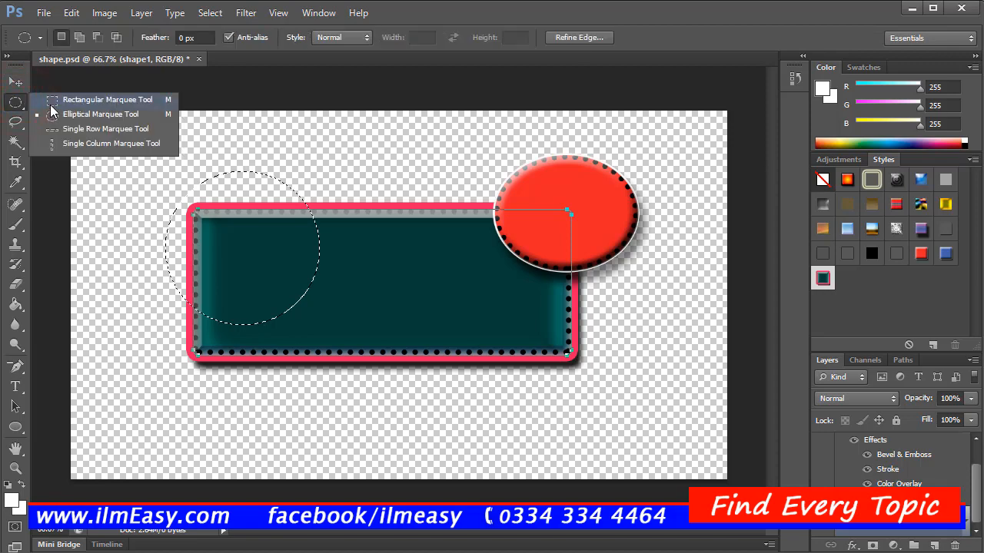
{"action": "left_click", "coordinate": [50, 103]}
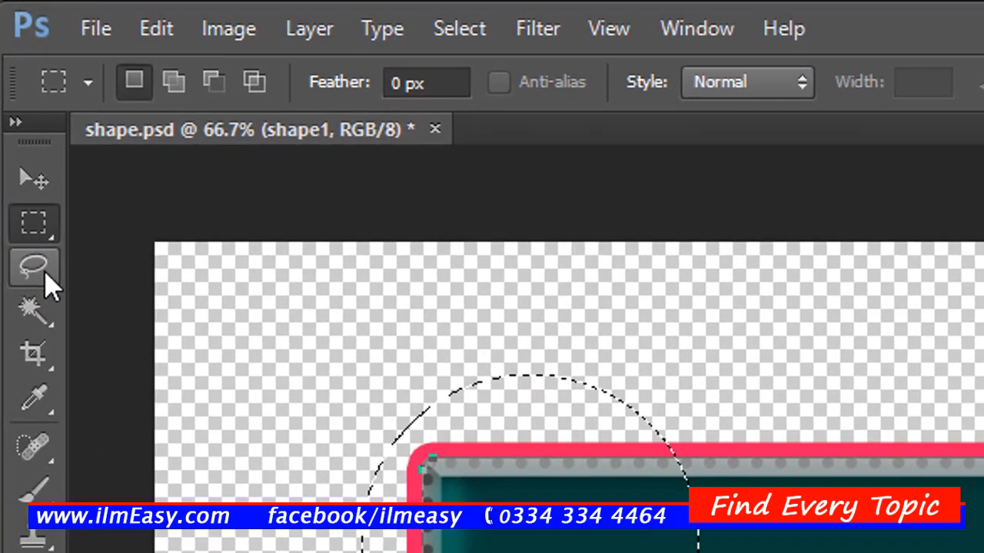
{"action": "left_click", "coordinate": [44, 272]}
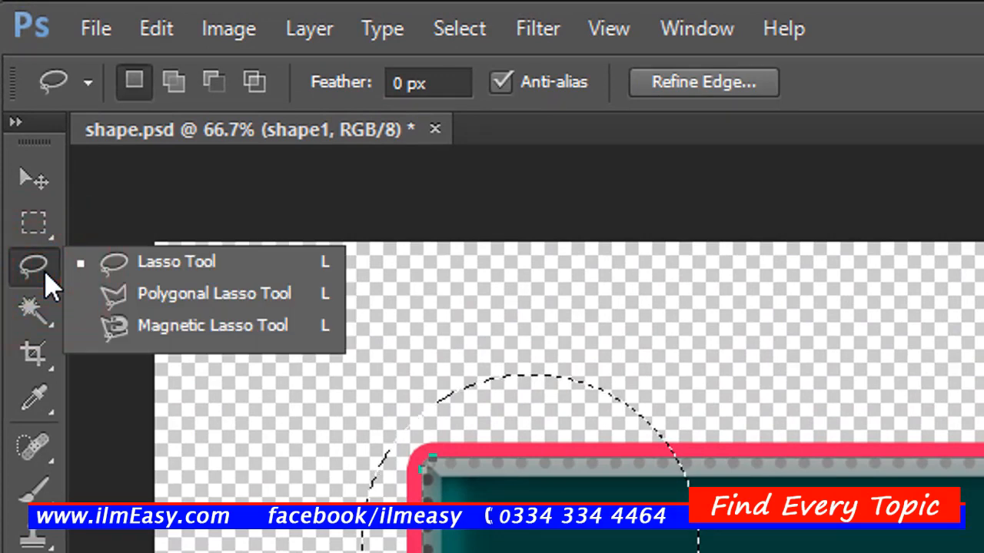
{"action": "left_click", "coordinate": [180, 210]}
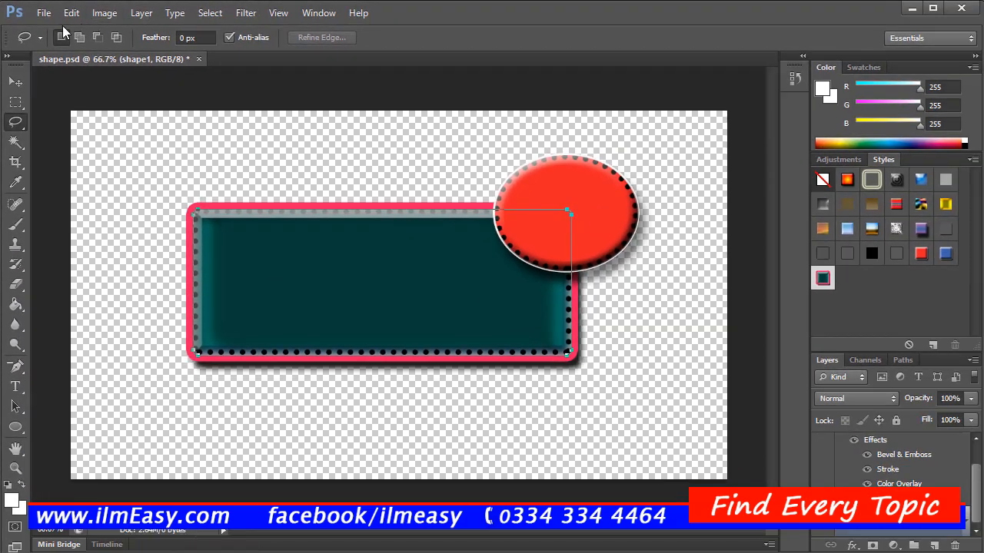
Step: Open the butterfly image from the adobe photoshop folder and return to the shape.psd document
{"action": "left_click", "coordinate": [47, 15]}
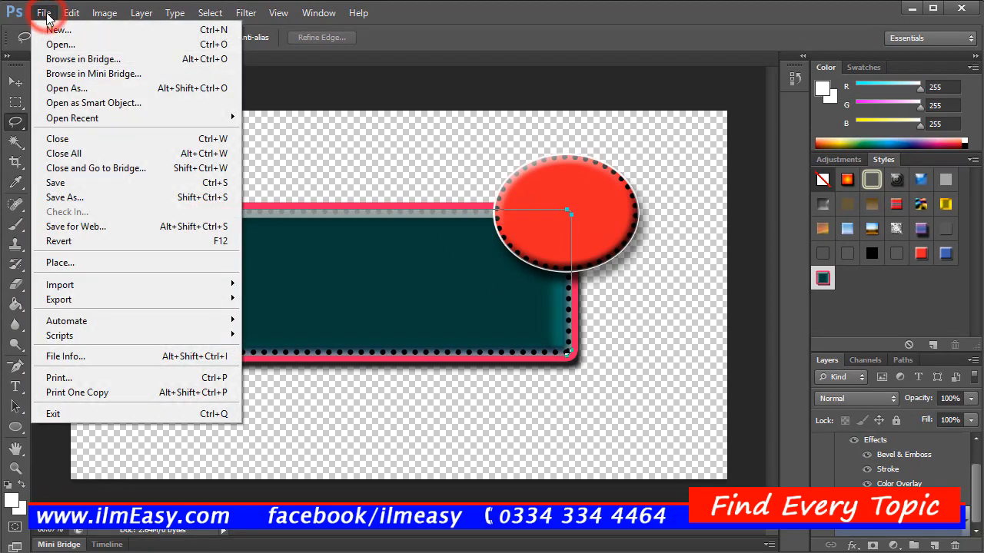
{"action": "left_click", "coordinate": [64, 47]}
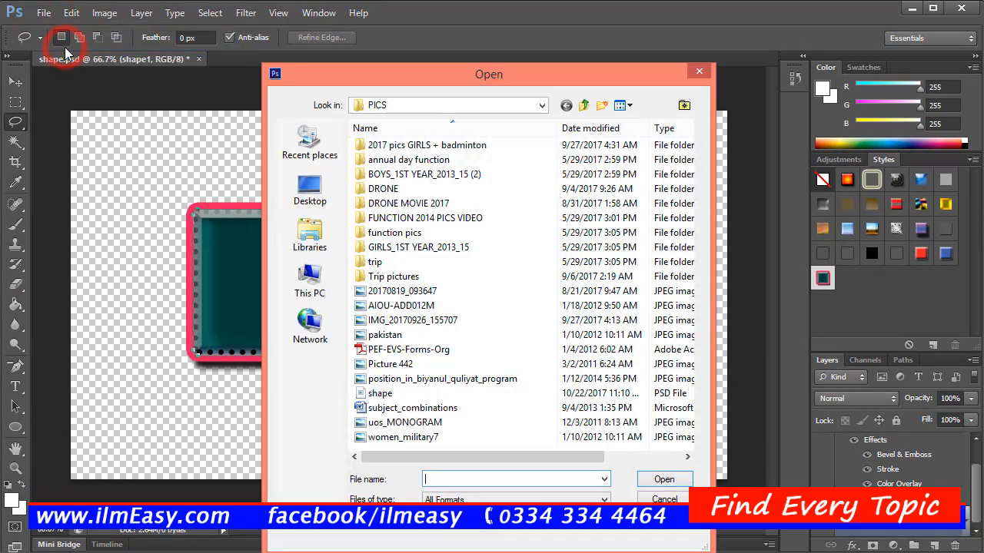
{"action": "left_click", "coordinate": [382, 104]}
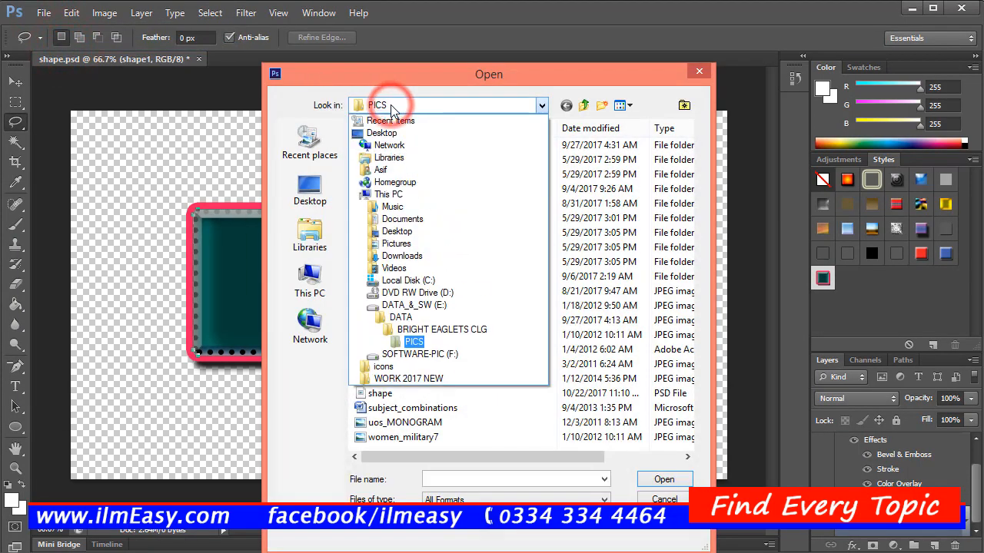
{"action": "left_click", "coordinate": [455, 380]}
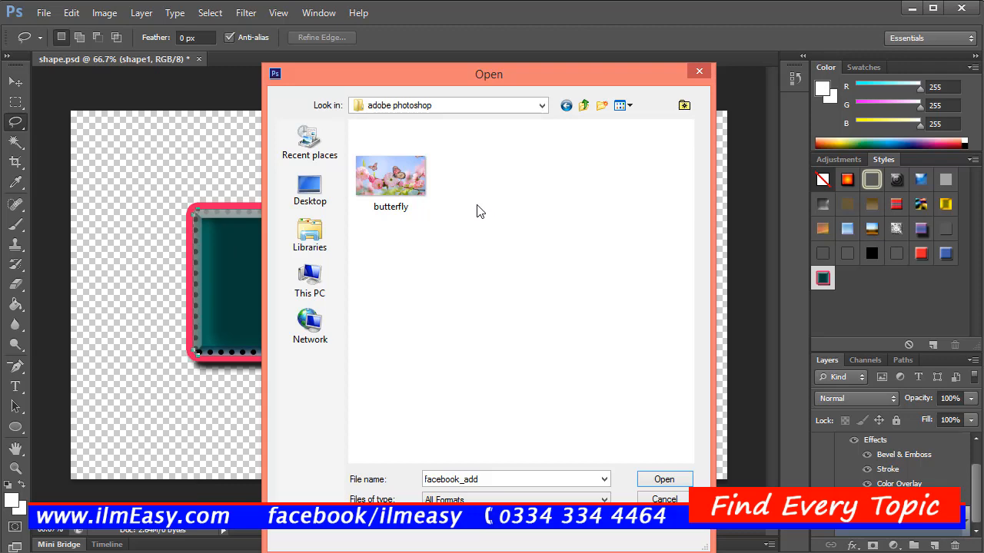
{"action": "double_click", "coordinate": [408, 184]}
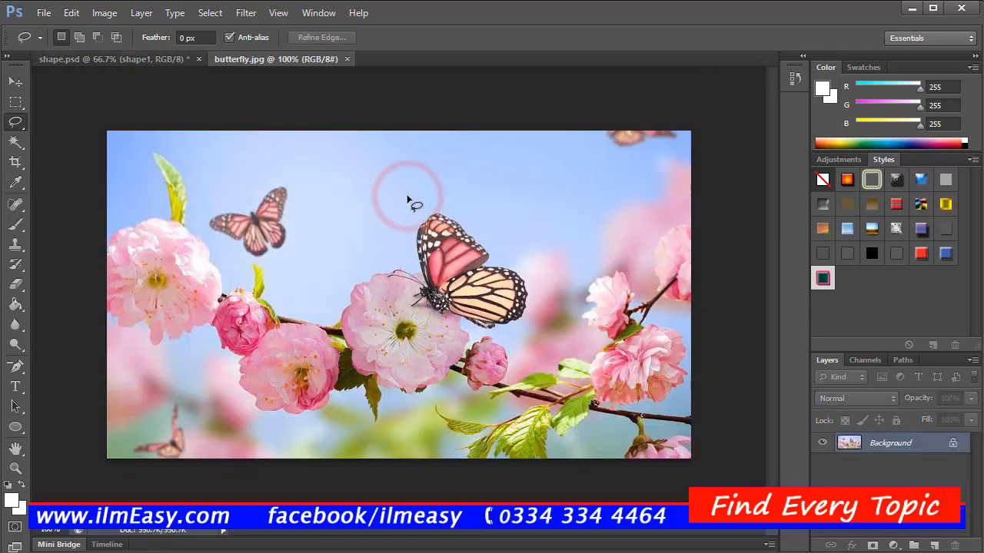
{"action": "left_click", "coordinate": [236, 60]}
{"action": "left_click", "coordinate": [161, 60]}
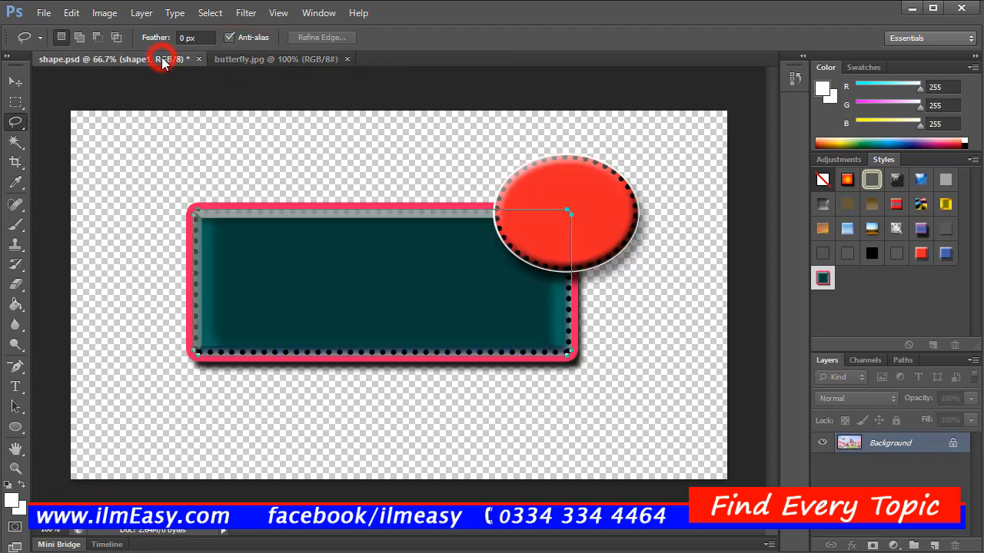
Step: Switch to the butterfly.jpg document and set its zoom level to 200%
{"action": "left_click", "coordinate": [239, 59]}
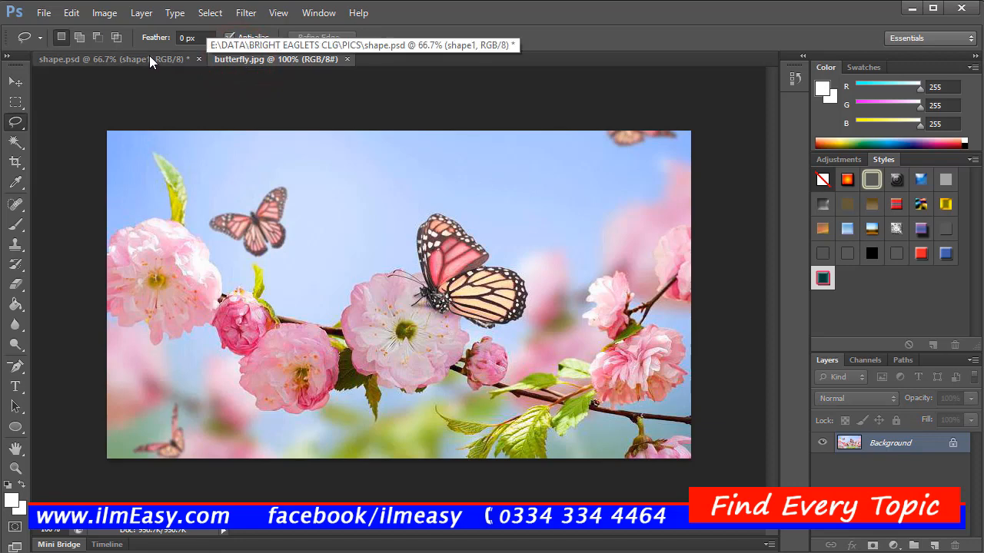
{"action": "left_click", "coordinate": [149, 58]}
{"action": "left_click", "coordinate": [230, 59]}
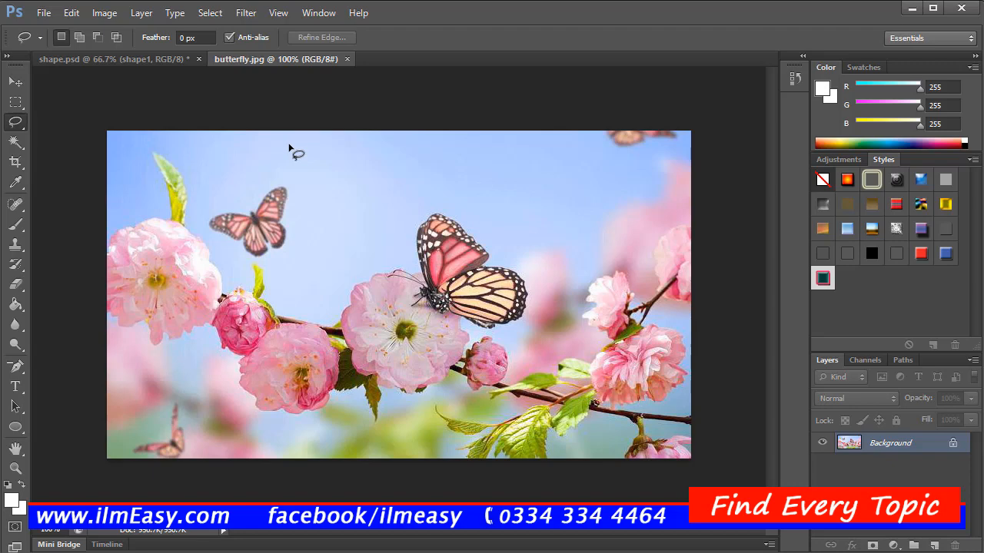
{"action": "left_click", "coordinate": [160, 55]}
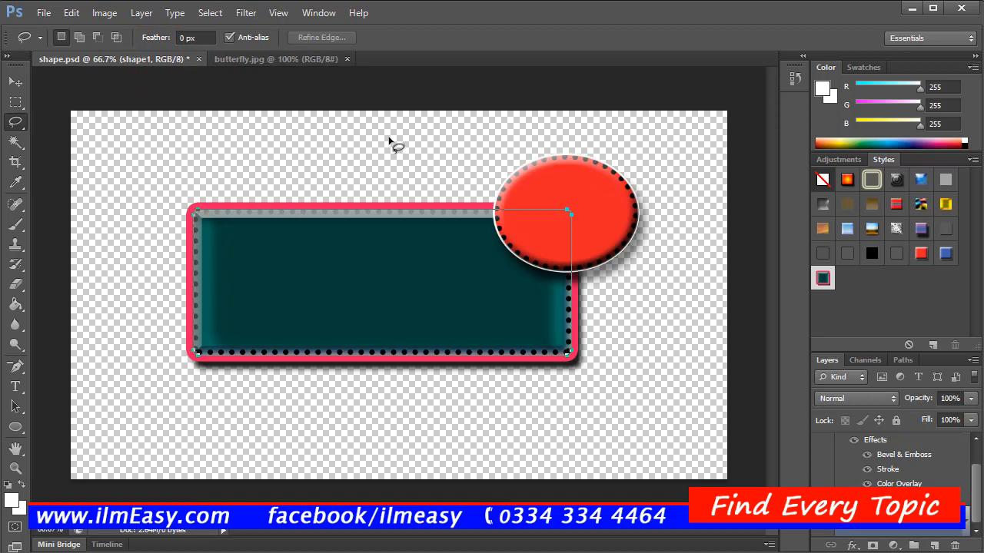
{"action": "left_click", "coordinate": [231, 57]}
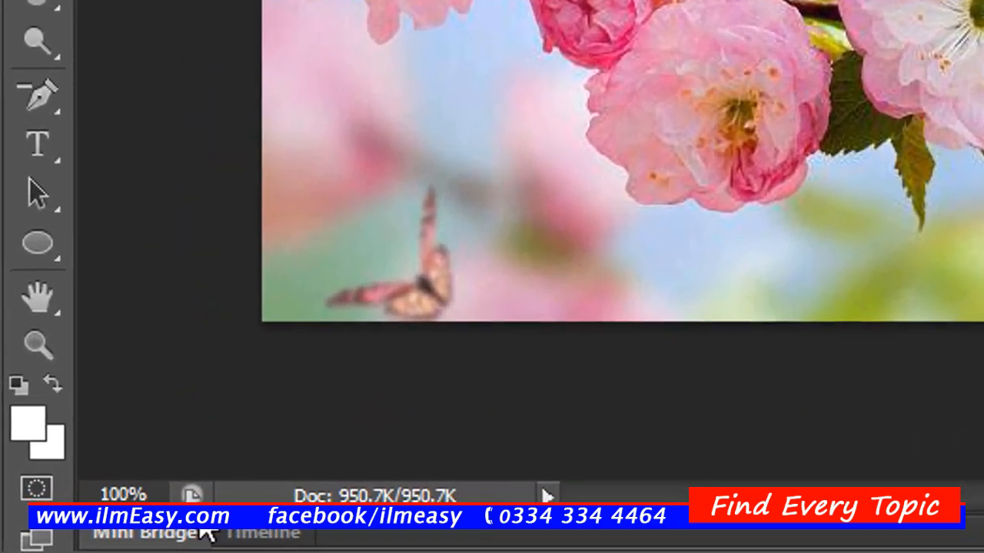
{"action": "left_click", "coordinate": [146, 494]}
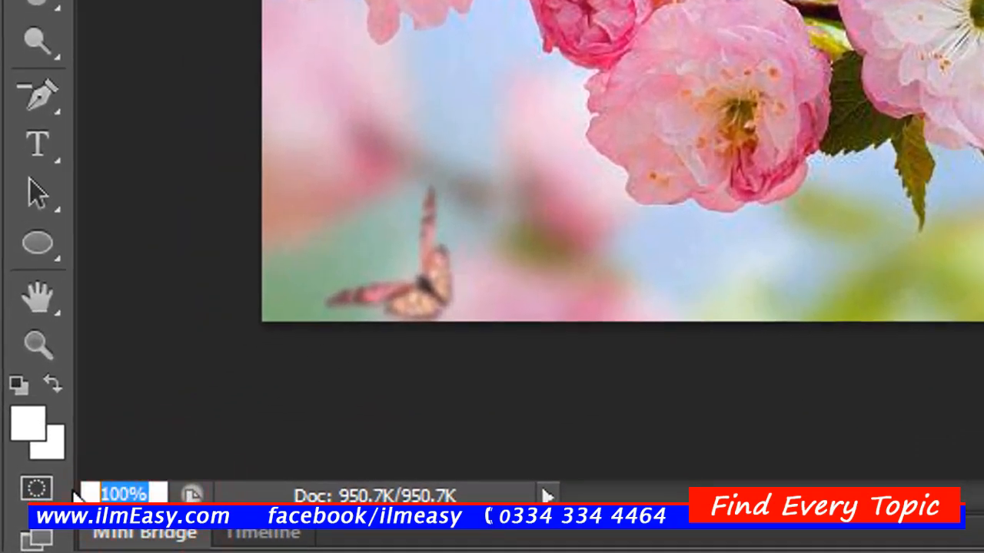
{"action": "type", "text": "200"}
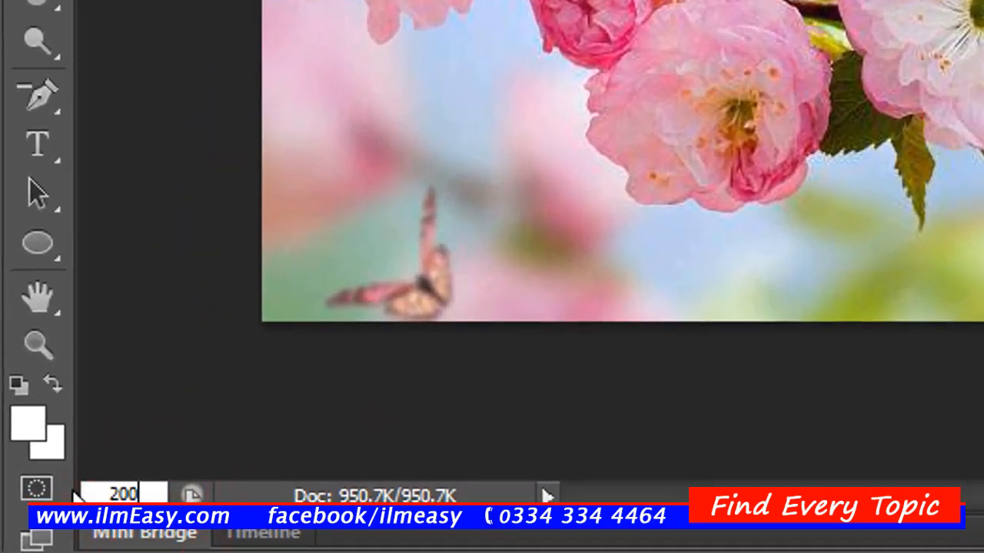
{"action": "key", "text": "Return"}
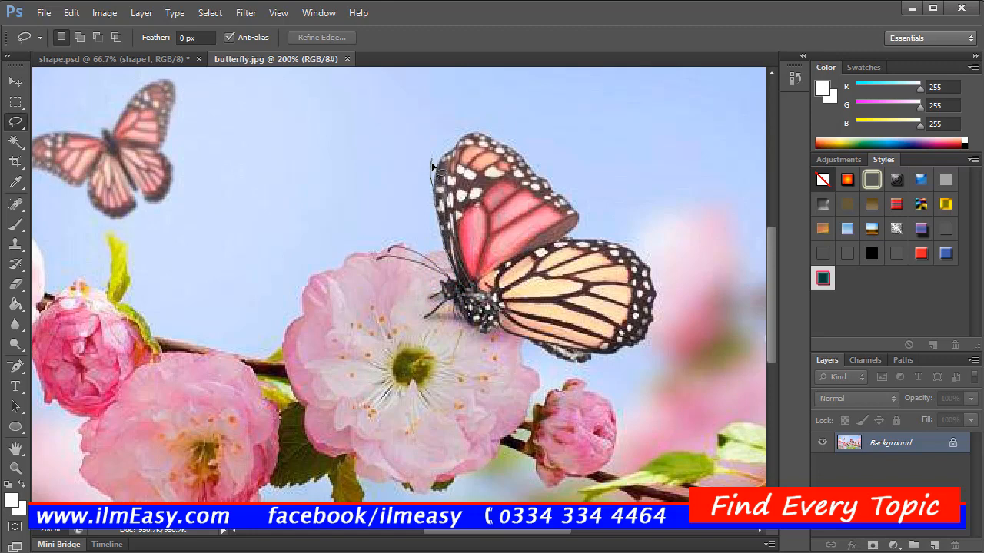
{"action": "left_click_drag", "start_coordinate": [432, 167], "coordinate": [432, 170]}
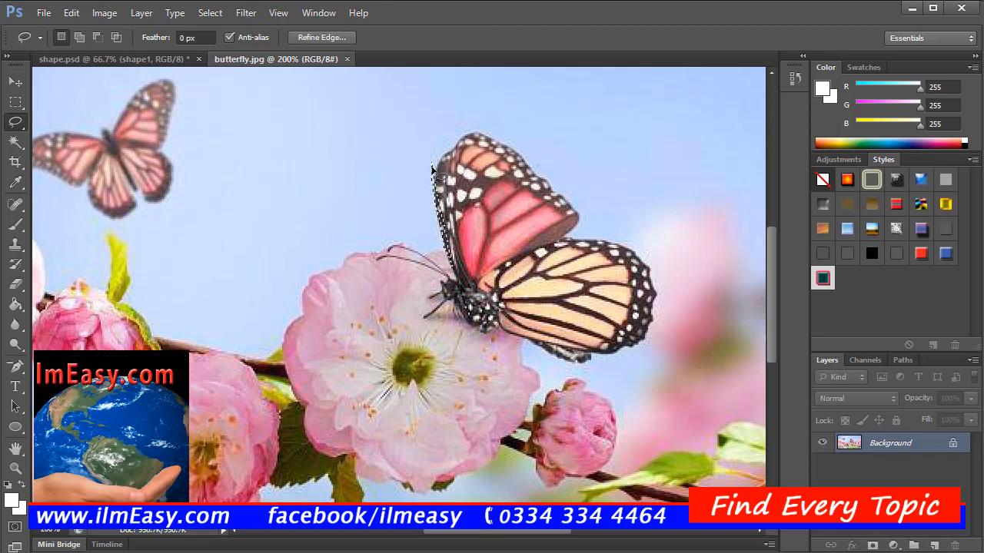
{"action": "key", "text": "shift+F5"}
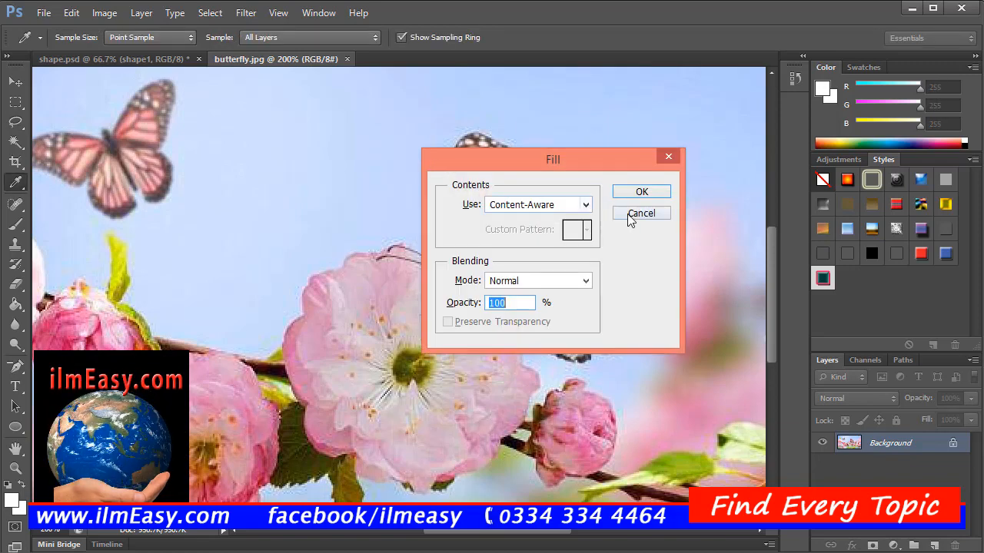
{"action": "left_click", "coordinate": [630, 215]}
{"action": "right_click", "coordinate": [386, 163]}
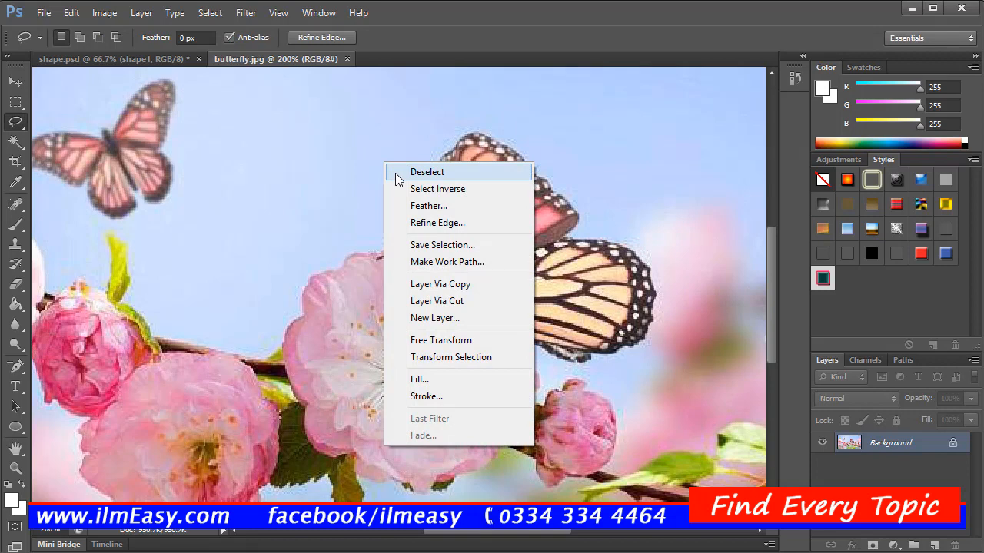
{"action": "left_click", "coordinate": [397, 173]}
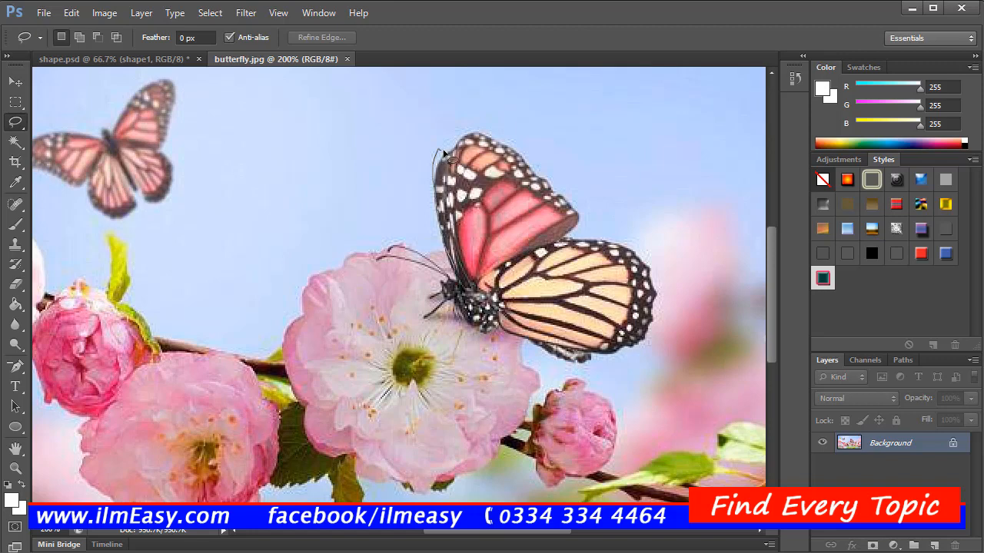
{"action": "left_click_drag", "start_coordinate": [453, 154], "coordinate": [454, 154]}
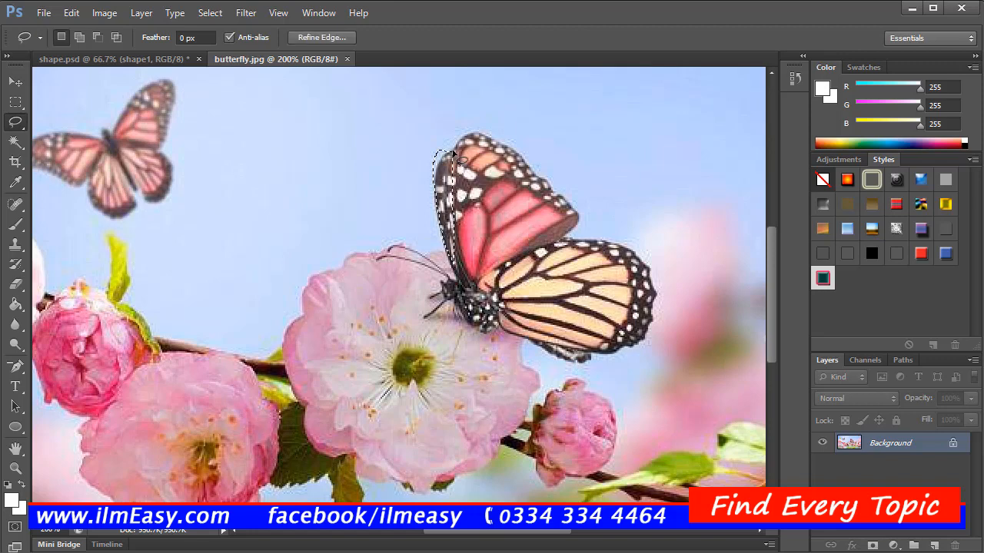
{"action": "right_click", "coordinate": [397, 139]}
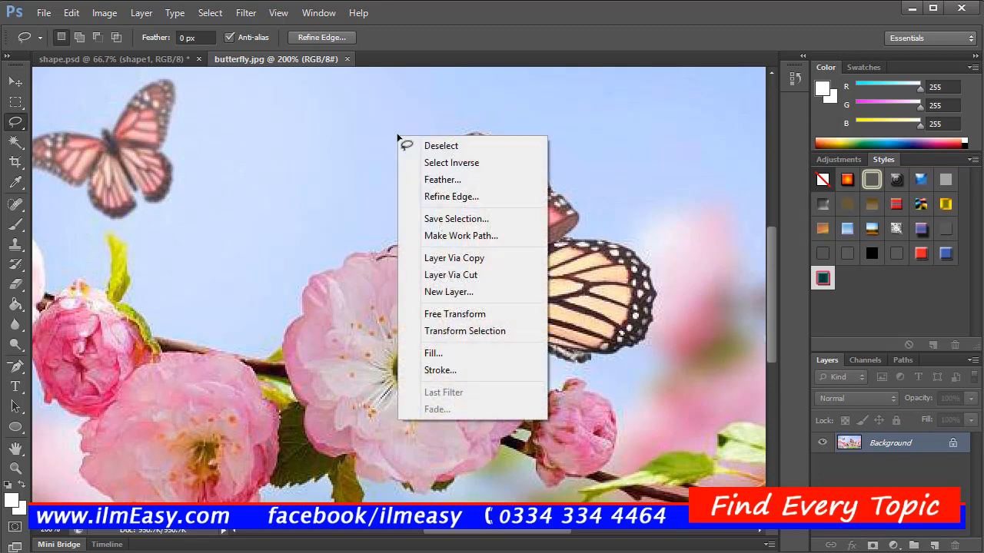
{"action": "left_click", "coordinate": [408, 144]}
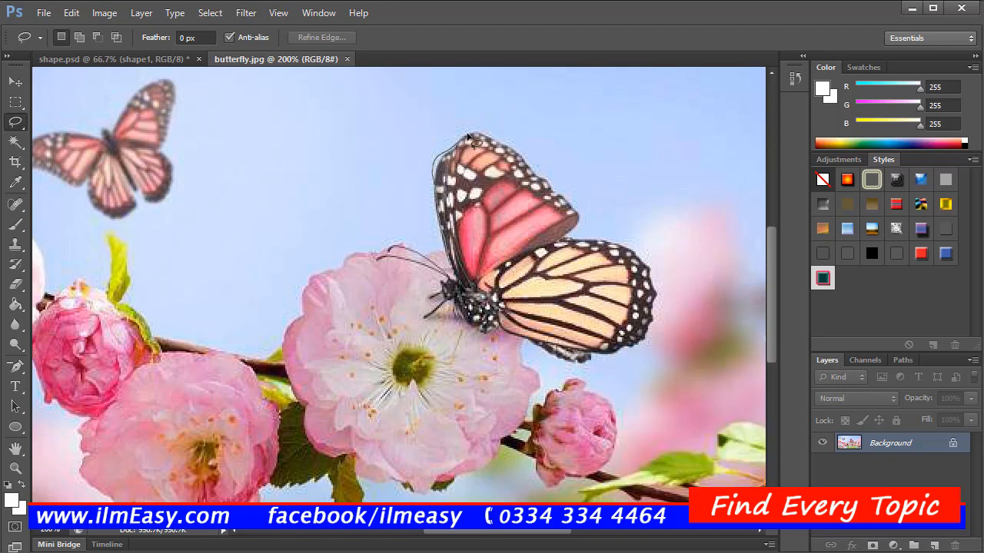
Step: Trace a lasso selection around the whole large butterfly, including its antennae and legs, and copy it
{"action": "mouse_move", "coordinate": [468, 135]}
{"action": "left_mouse_down"}
{"action": "mouse_move", "coordinate": [577, 207]}
{"action": "mouse_move", "coordinate": [580, 241]}
{"action": "mouse_move", "coordinate": [602, 232]}
{"action": "mouse_move", "coordinate": [623, 240]}
{"action": "mouse_move", "coordinate": [643, 269]}
{"action": "mouse_move", "coordinate": [653, 336]}
{"action": "mouse_move", "coordinate": [588, 355]}
{"action": "mouse_move", "coordinate": [591, 366]}
{"action": "mouse_move", "coordinate": [579, 368]}
{"action": "mouse_move", "coordinate": [495, 331]}
{"action": "mouse_move", "coordinate": [479, 336]}
{"action": "mouse_move", "coordinate": [450, 309]}
{"action": "mouse_move", "coordinate": [419, 326]}
{"action": "mouse_move", "coordinate": [441, 296]}
{"action": "mouse_move", "coordinate": [421, 273]}
{"action": "mouse_move", "coordinate": [388, 265]}
{"action": "mouse_move", "coordinate": [371, 241]}
{"action": "mouse_move", "coordinate": [419, 252]}
{"action": "mouse_move", "coordinate": [458, 286]}
{"action": "mouse_move", "coordinate": [456, 263]}
{"action": "left_mouse_up"}
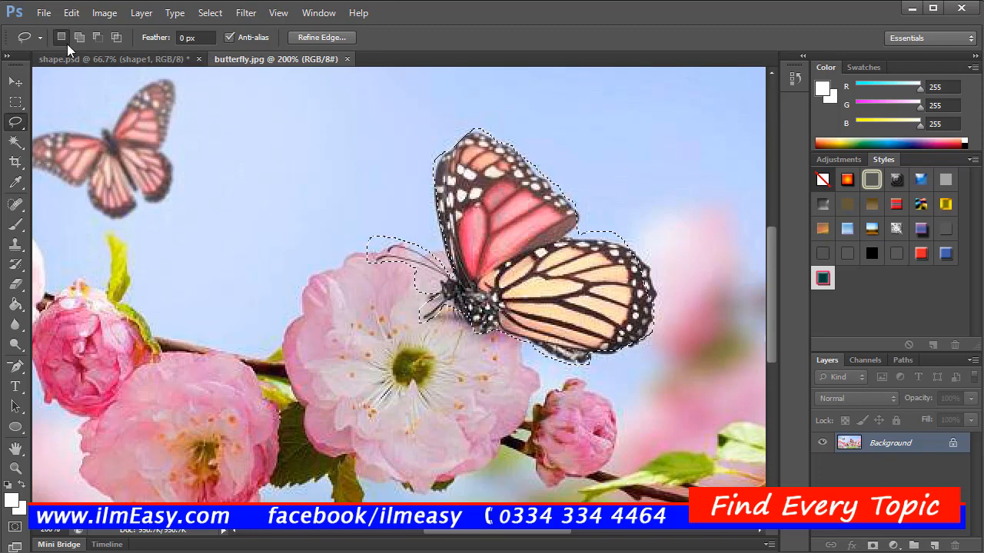
{"action": "left_click", "coordinate": [71, 12]}
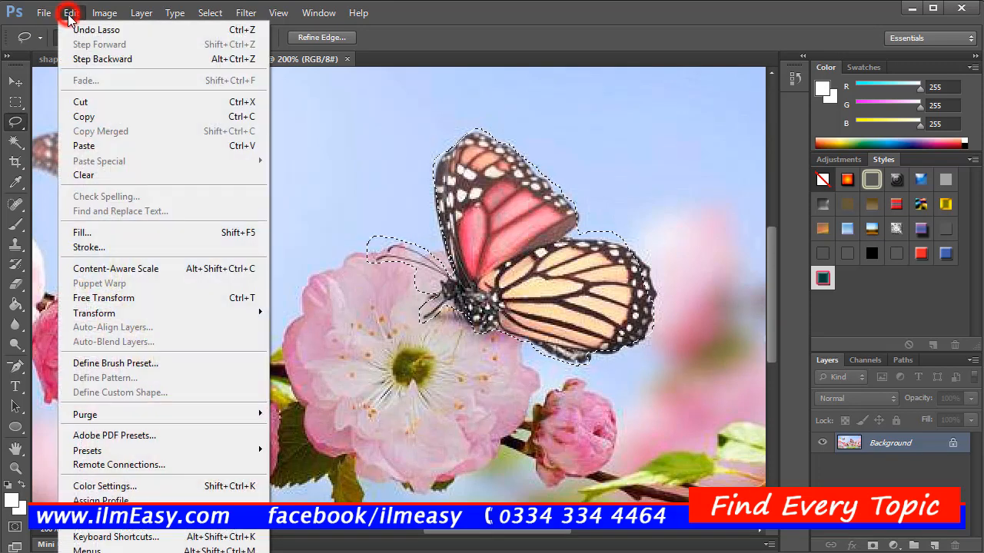
{"action": "left_click", "coordinate": [100, 116]}
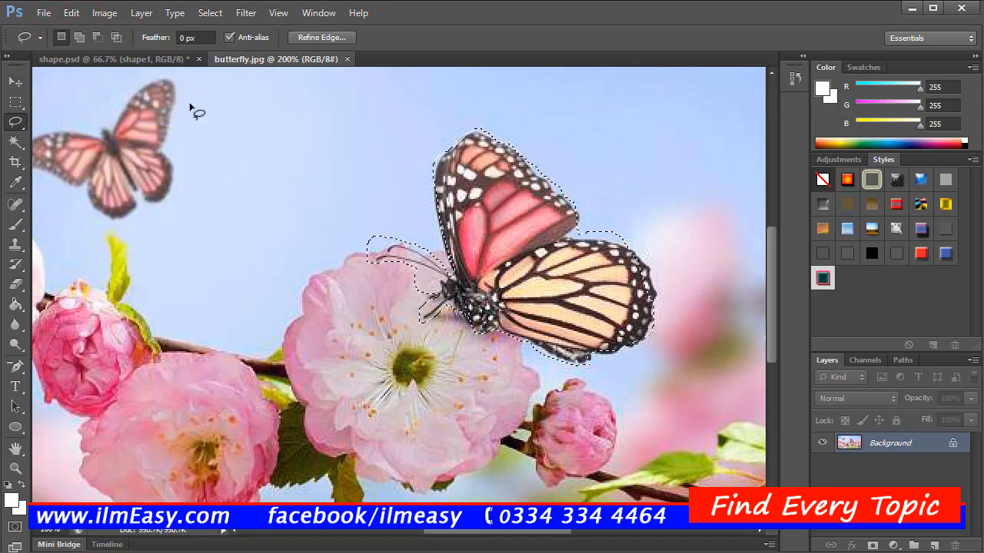
Step: Switch to the shape.psd document and paste the copied butterfly into it
{"action": "left_click", "coordinate": [247, 59]}
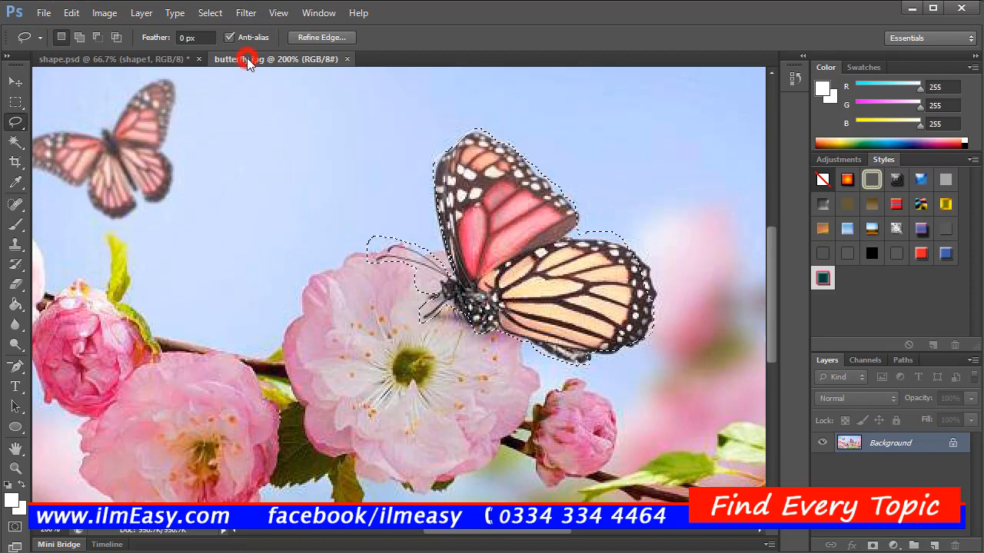
{"action": "left_click", "coordinate": [154, 59]}
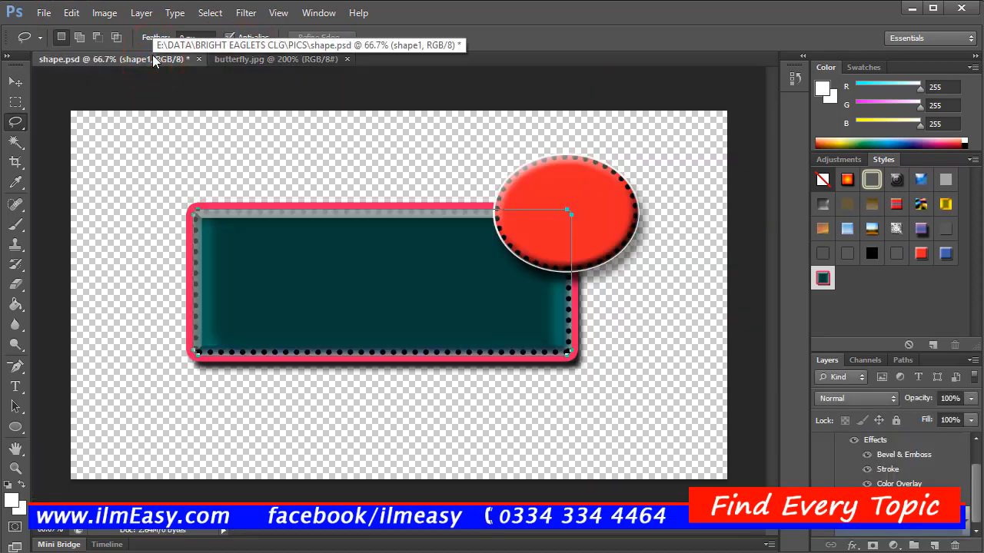
{"action": "left_click", "coordinate": [71, 13]}
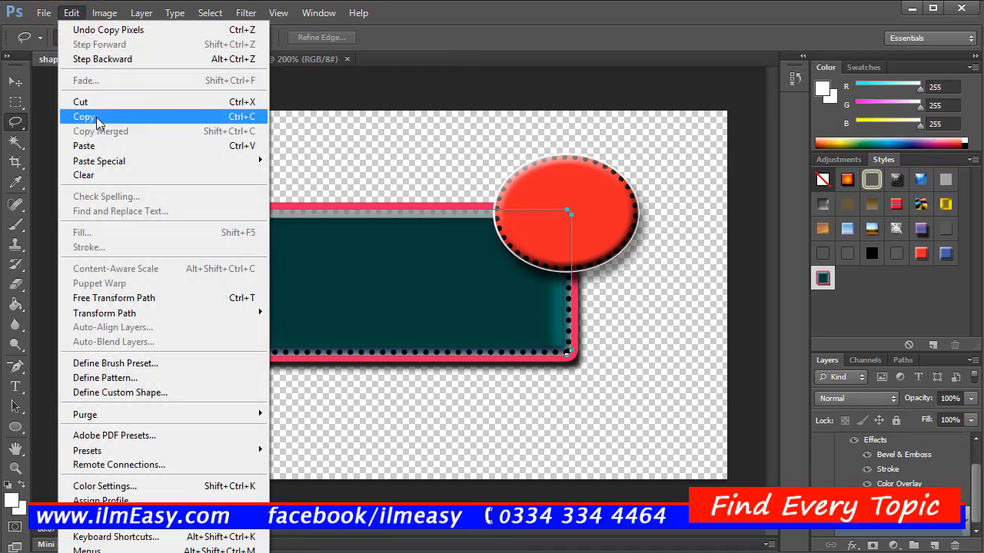
{"action": "left_click", "coordinate": [214, 151]}
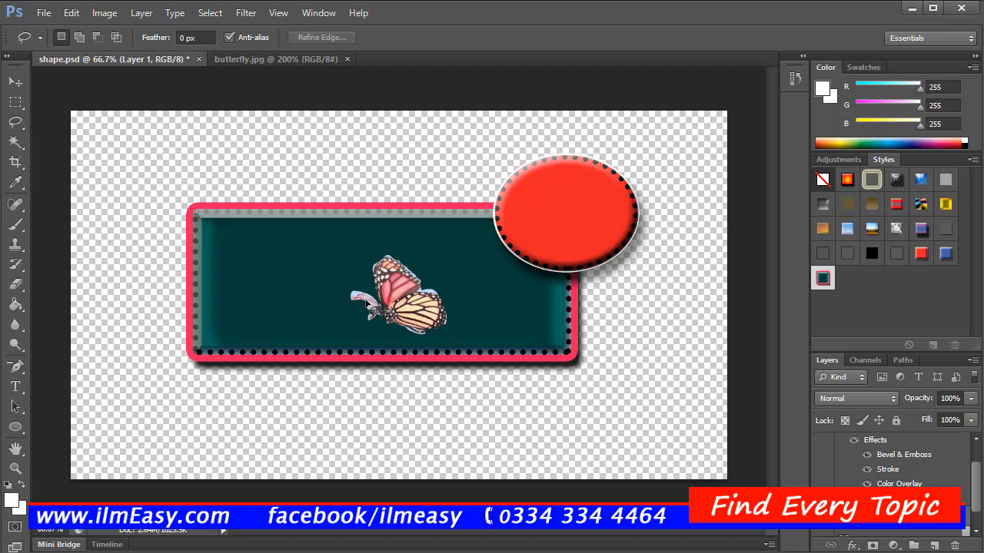
Step: Free-transform the pasted butterfly to about 159% width and 152% height, and move it over the teal rectangle's upper edge
{"action": "key", "text": "ctrl+t"}
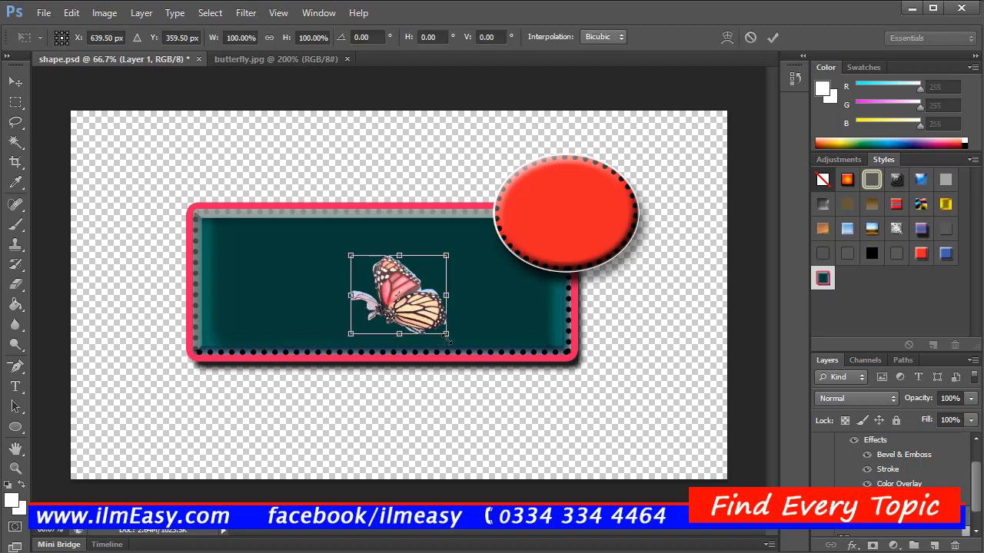
{"action": "left_click_drag", "start_coordinate": [447, 336], "coordinate": [507, 378]}
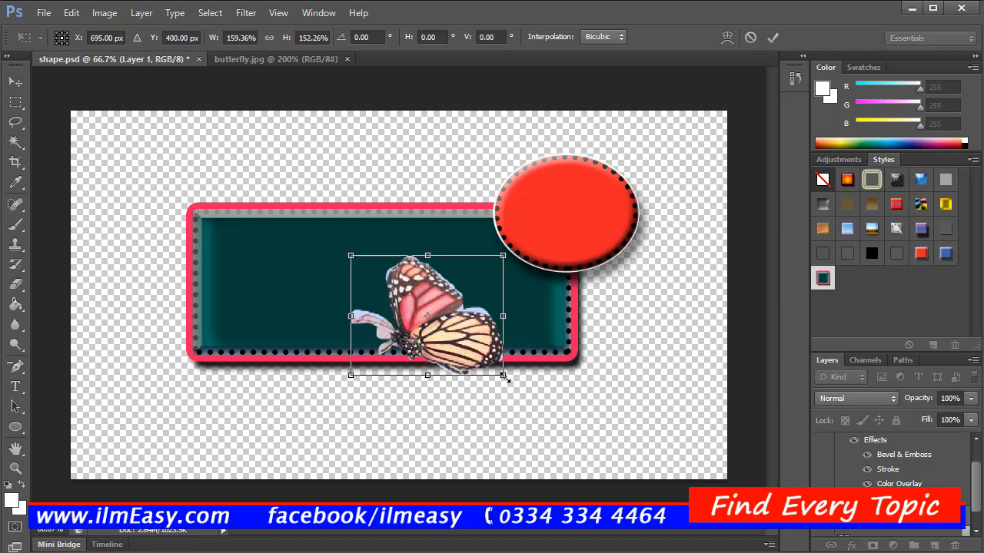
{"action": "left_click_drag", "start_coordinate": [452, 343], "coordinate": [548, 146]}
{"action": "left_click_drag", "start_coordinate": [450, 166], "coordinate": [424, 165]}
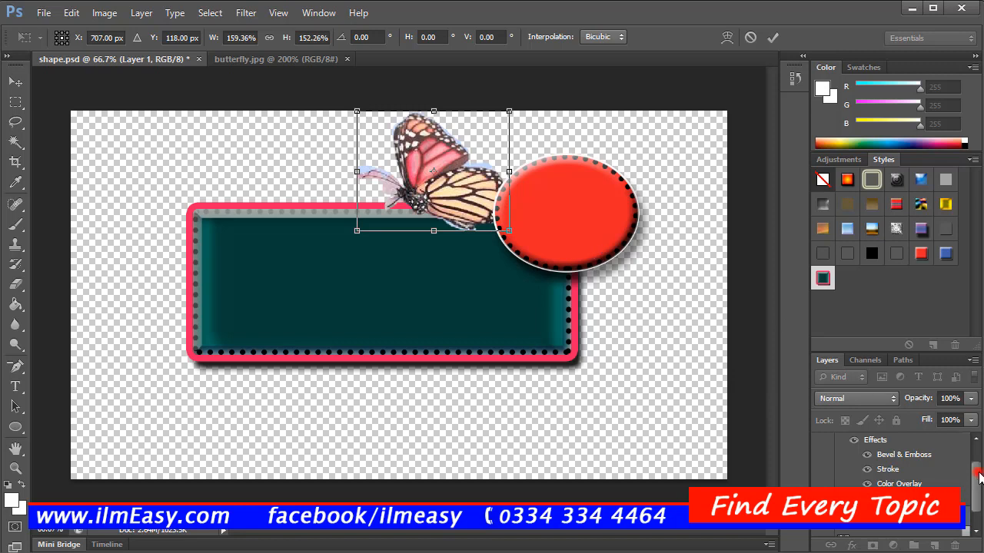
{"action": "left_click", "coordinate": [978, 530]}
{"action": "mouse_move", "coordinate": [974, 501]}
{"action": "left_mouse_down"}
{"action": "mouse_move", "coordinate": [967, 440]}
{"action": "mouse_move", "coordinate": [970, 495]}
{"action": "left_mouse_up"}
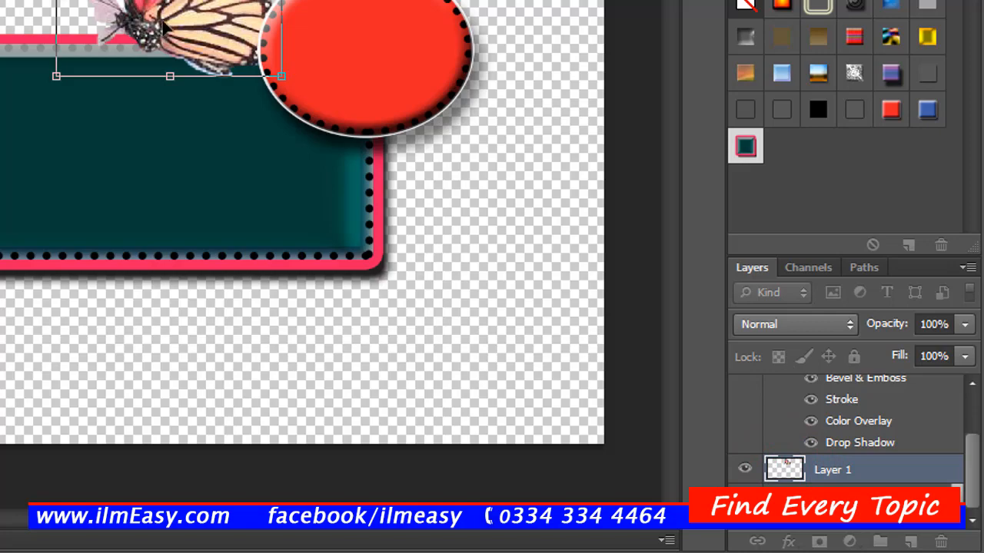
Step: Move the butterfly onto the teal rectangle's left half, enlarge it to about 173% width and 162% height, and commit the transform
{"action": "left_click_drag", "start_coordinate": [163, 27], "coordinate": [0, 173]}
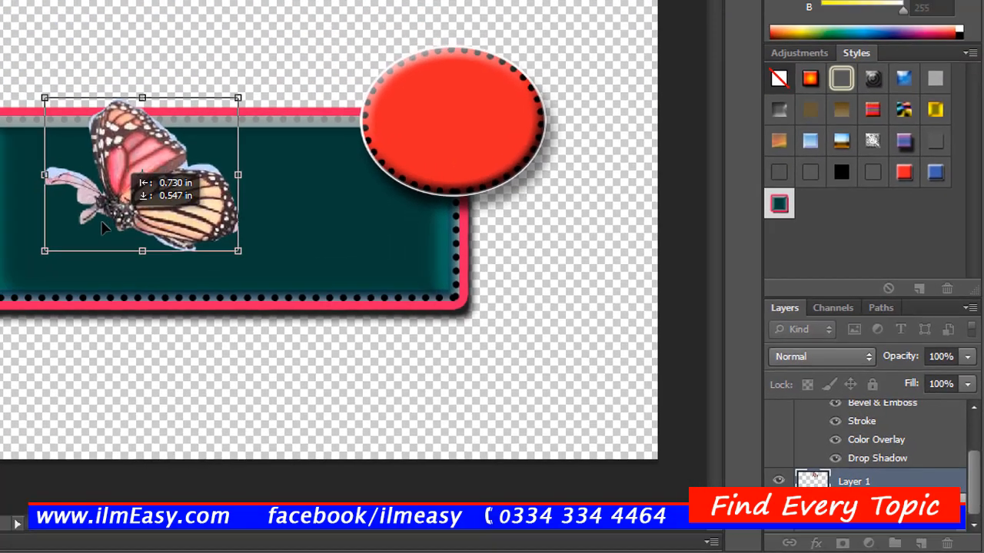
{"action": "left_click_drag", "start_coordinate": [102, 222], "coordinate": [101, 228]}
{"action": "left_click_drag", "start_coordinate": [291, 301], "coordinate": [291, 302]}
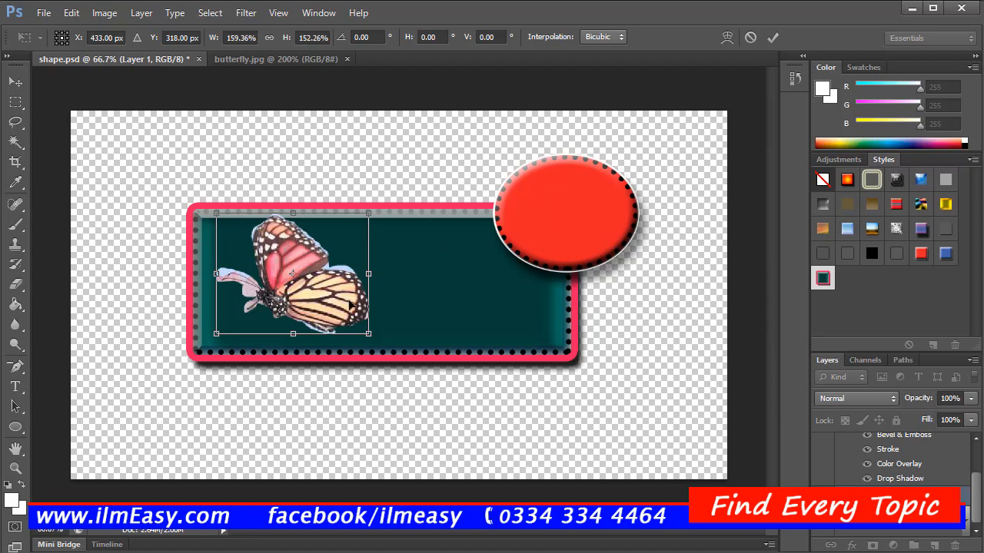
{"action": "left_click_drag", "start_coordinate": [371, 336], "coordinate": [382, 341]}
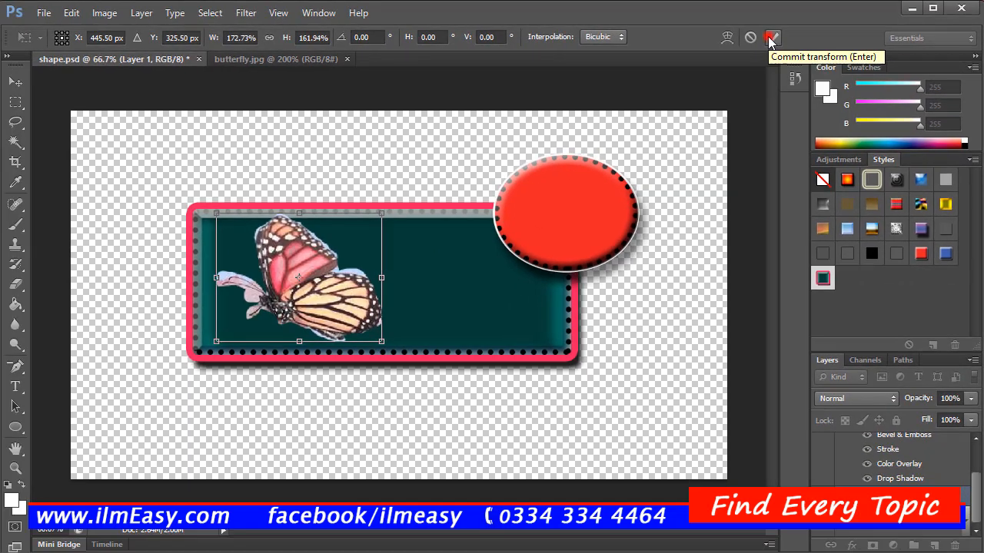
{"action": "left_click", "coordinate": [769, 39]}
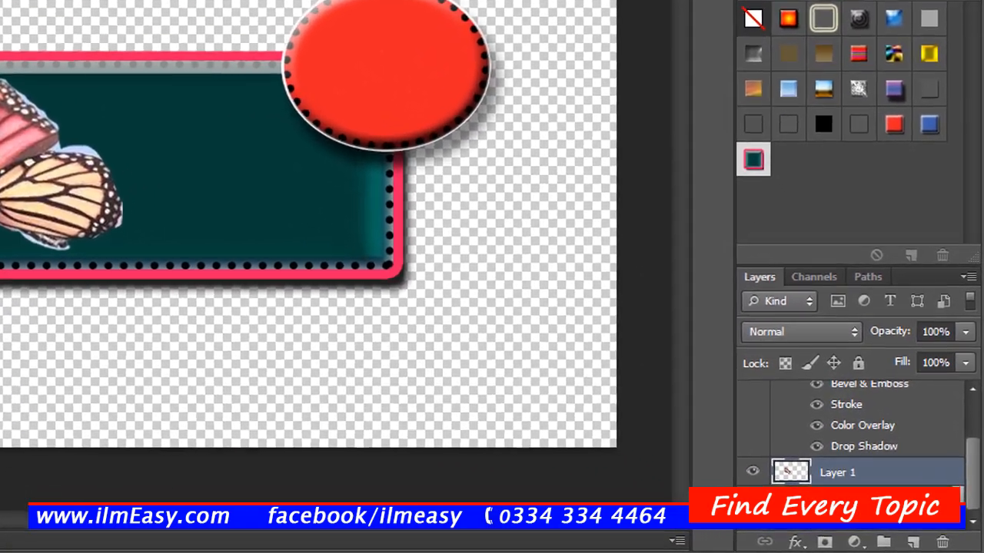
Step: Add a Drop Shadow to the butterfly's Layer 1 and set the shadow color to white (ffffff)
{"action": "left_click", "coordinate": [796, 542]}
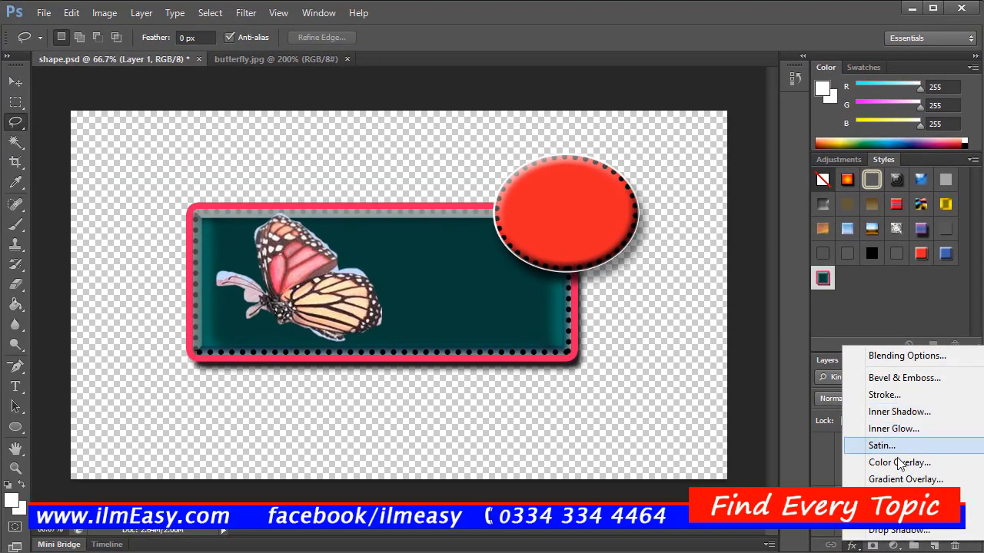
{"action": "left_click", "coordinate": [903, 531]}
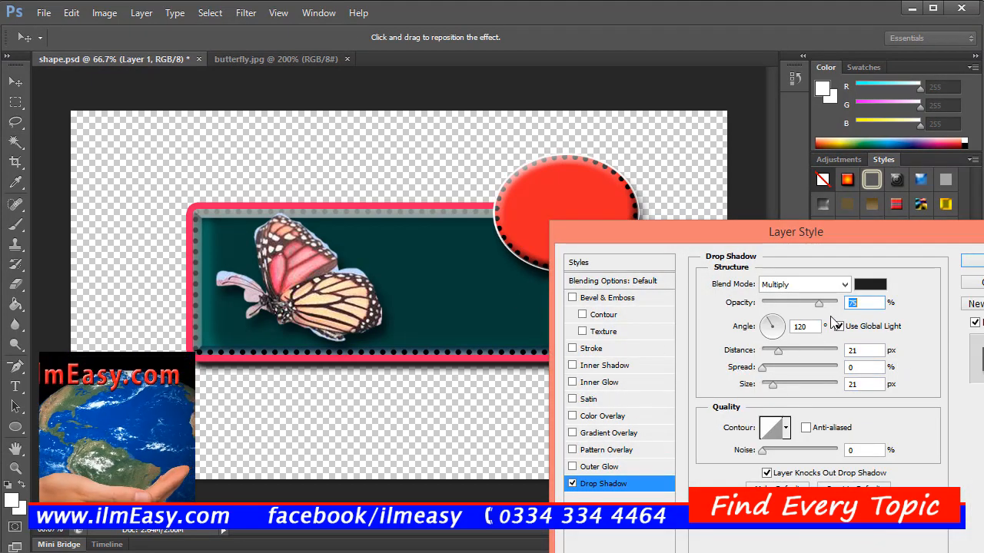
{"action": "left_click", "coordinate": [883, 284]}
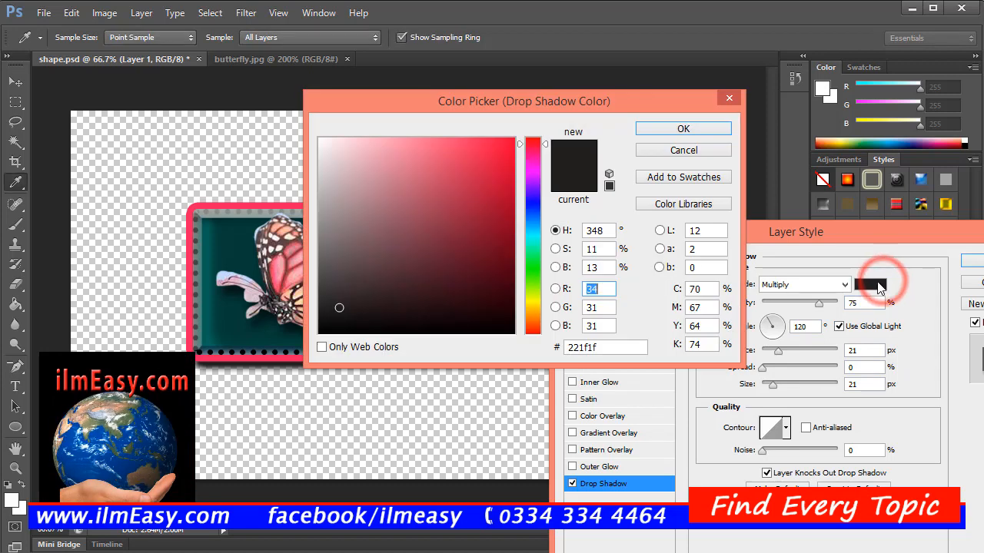
{"action": "left_click", "coordinate": [342, 303]}
{"action": "left_click_drag", "start_coordinate": [342, 303], "coordinate": [315, 132]}
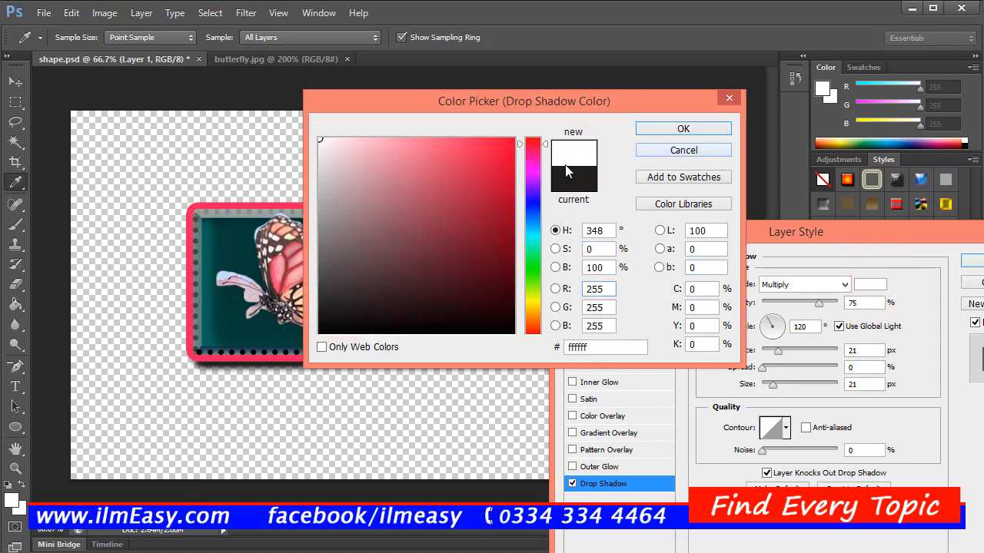
{"action": "left_click", "coordinate": [666, 129]}
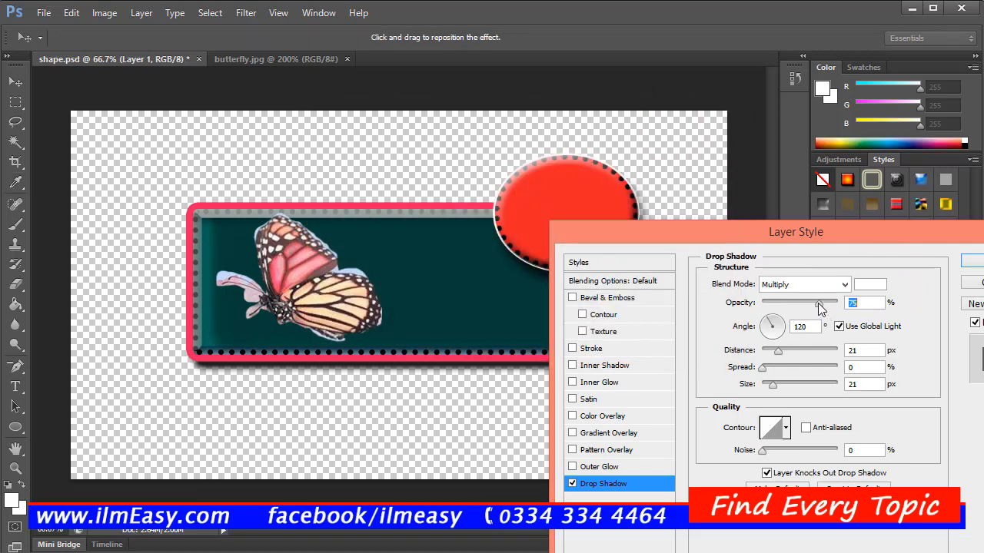
Step: Set the drop shadow's opacity to 100% and apply the layer style
{"action": "left_click_drag", "start_coordinate": [819, 308], "coordinate": [860, 302]}
{"action": "left_click", "coordinate": [794, 302]}
{"action": "left_click_drag", "start_coordinate": [792, 303], "coordinate": [837, 303]}
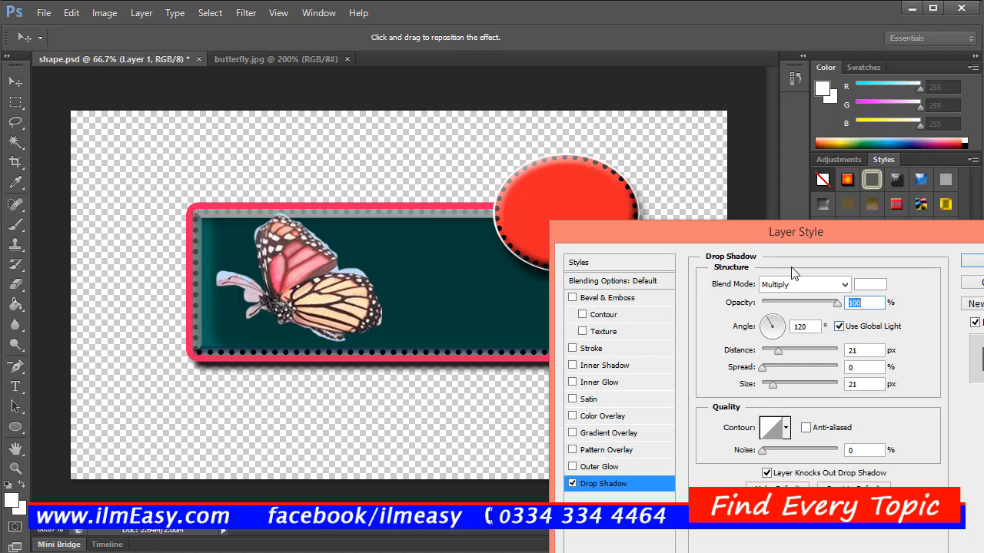
{"action": "key", "text": "Return"}
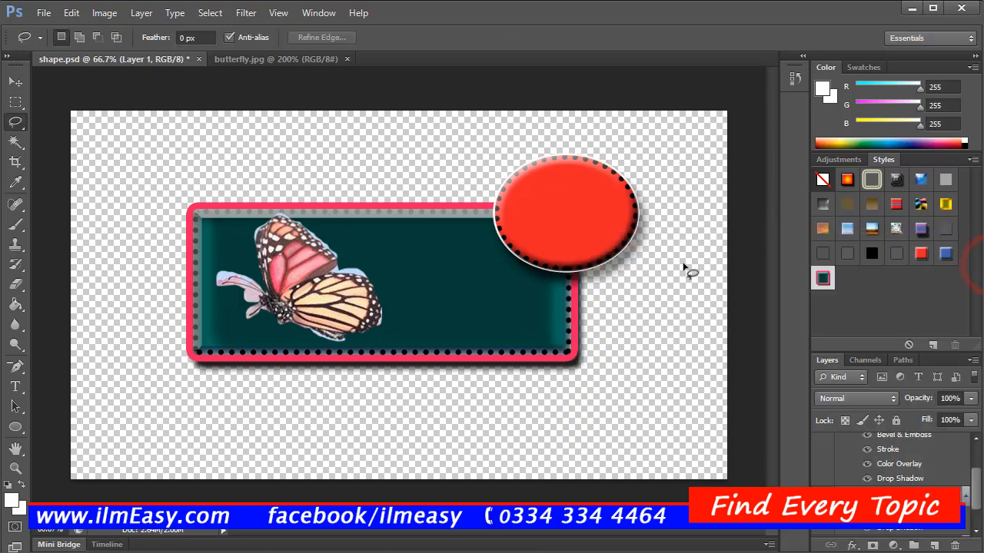
Step: Add a 13 px black outside Stroke and an Inner Shadow at 75% opacity to the butterfly layer, and apply the layer style
{"action": "left_click_drag", "start_coordinate": [317, 291], "coordinate": [306, 272]}
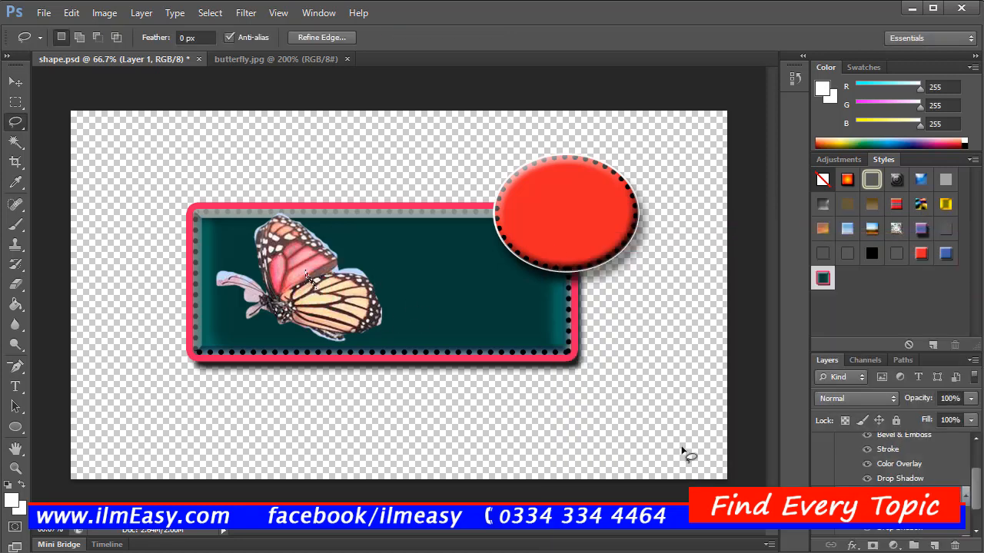
{"action": "left_click", "coordinate": [851, 544]}
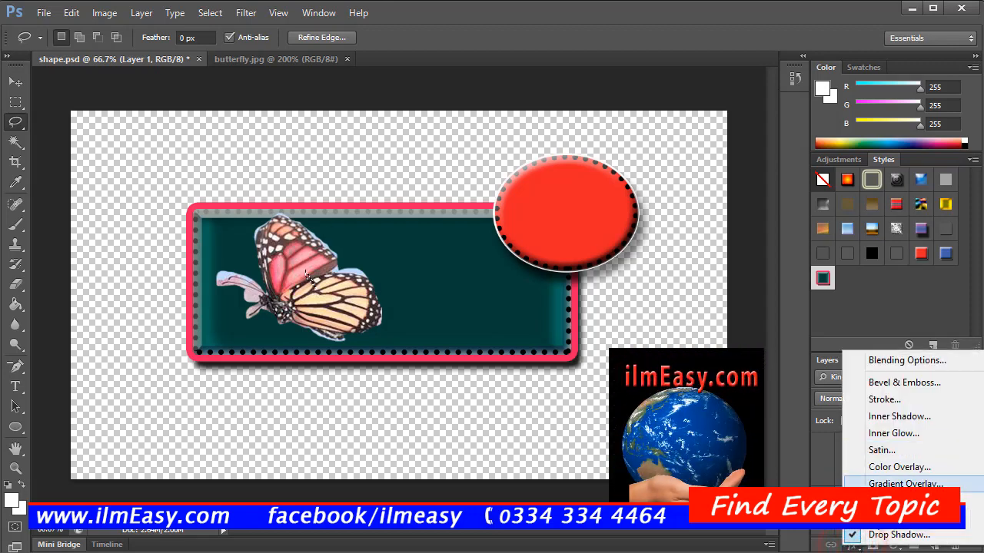
{"action": "left_click", "coordinate": [875, 540]}
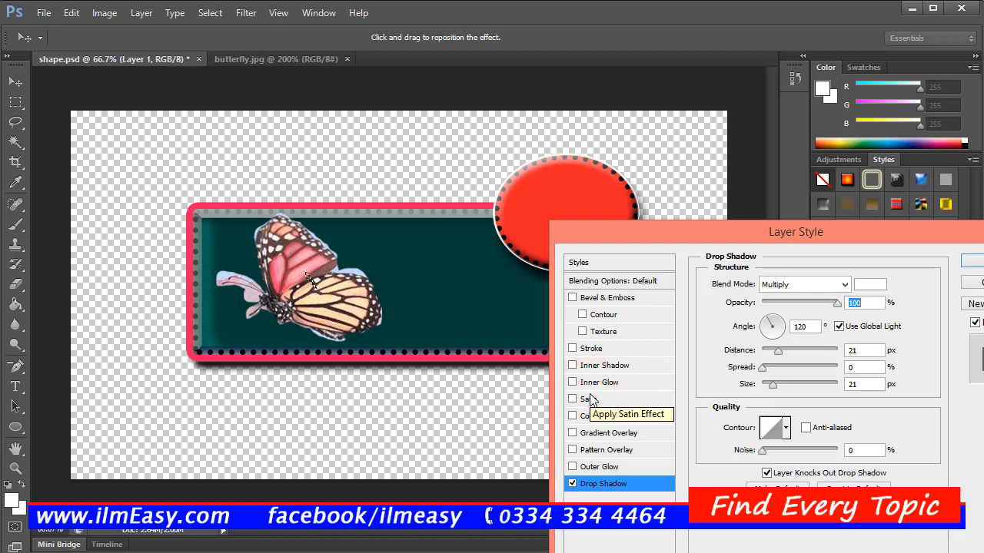
{"action": "left_click", "coordinate": [591, 349]}
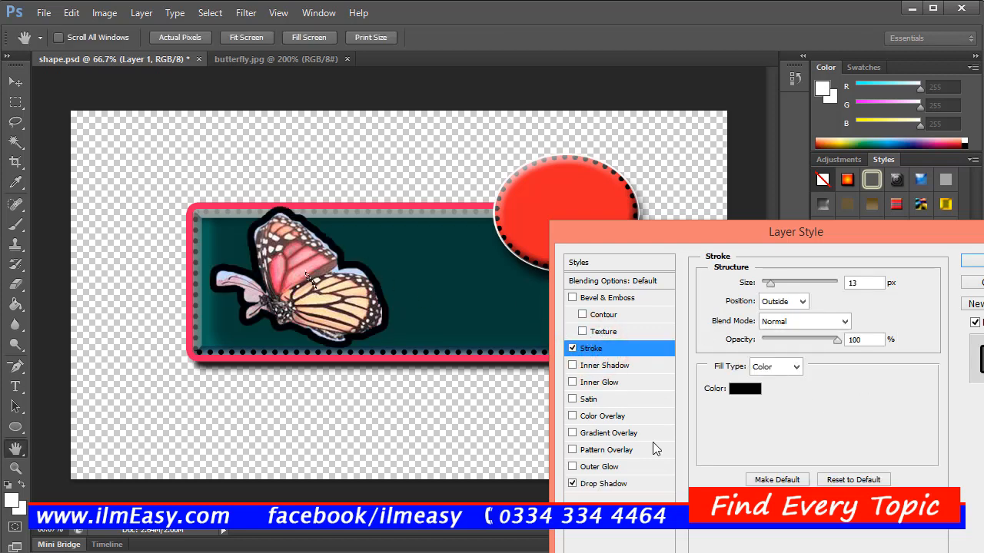
{"action": "left_click", "coordinate": [603, 484]}
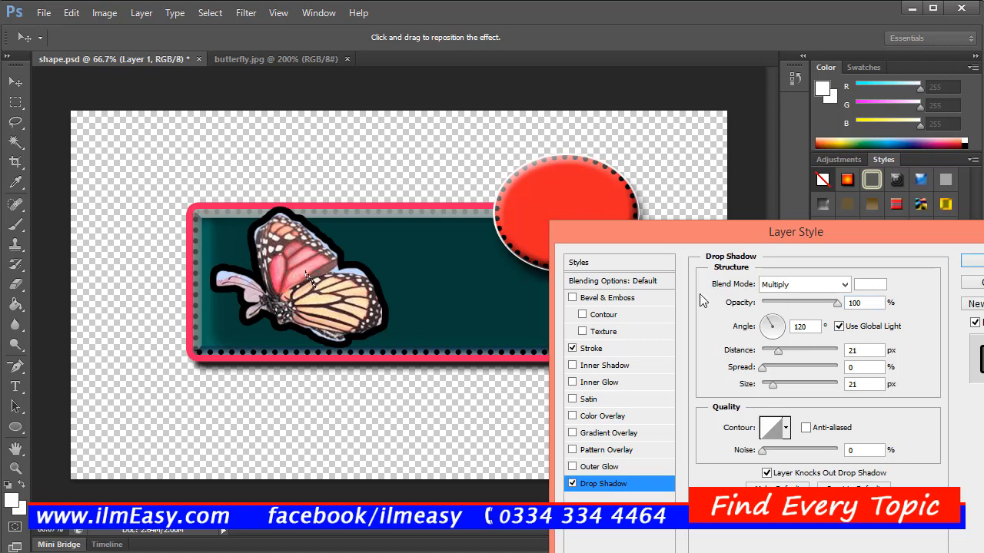
{"action": "left_click", "coordinate": [619, 367]}
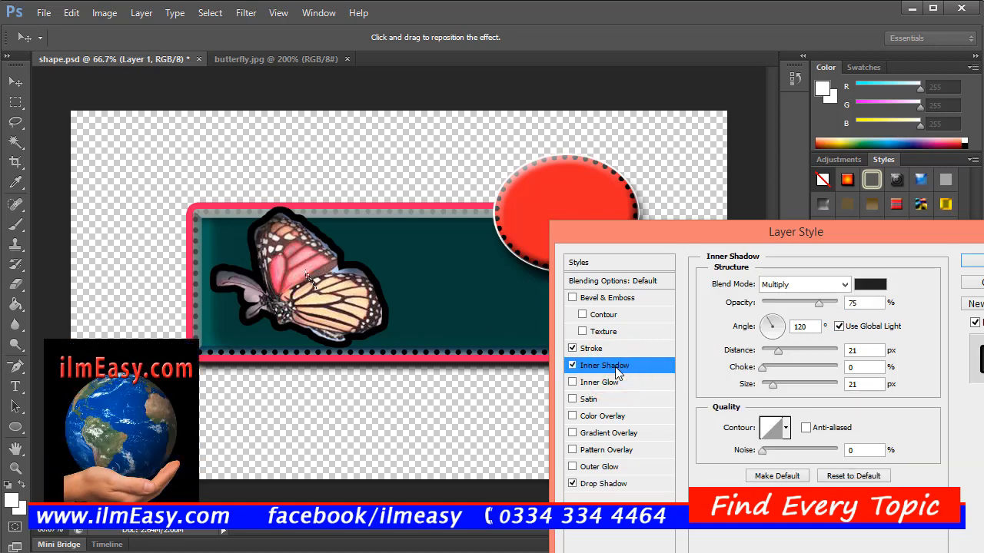
{"action": "left_click", "coordinate": [978, 263]}
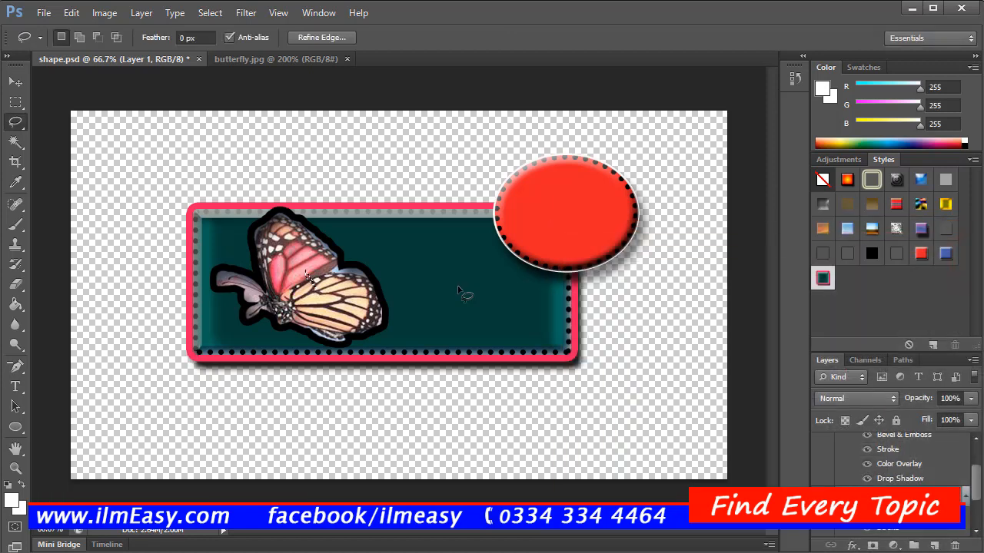
Step: Select the empty area around the butterfly on its layer using the Magic Wand at tolerance 32
{"action": "left_click_drag", "start_coordinate": [317, 308], "coordinate": [351, 286]}
{"action": "left_click", "coordinate": [13, 141]}
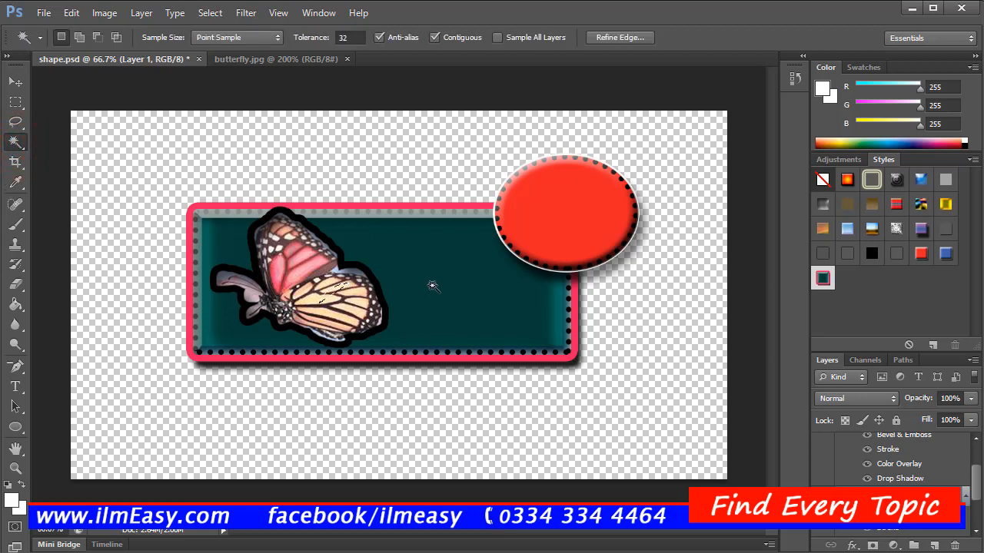
{"action": "left_click", "coordinate": [17, 145]}
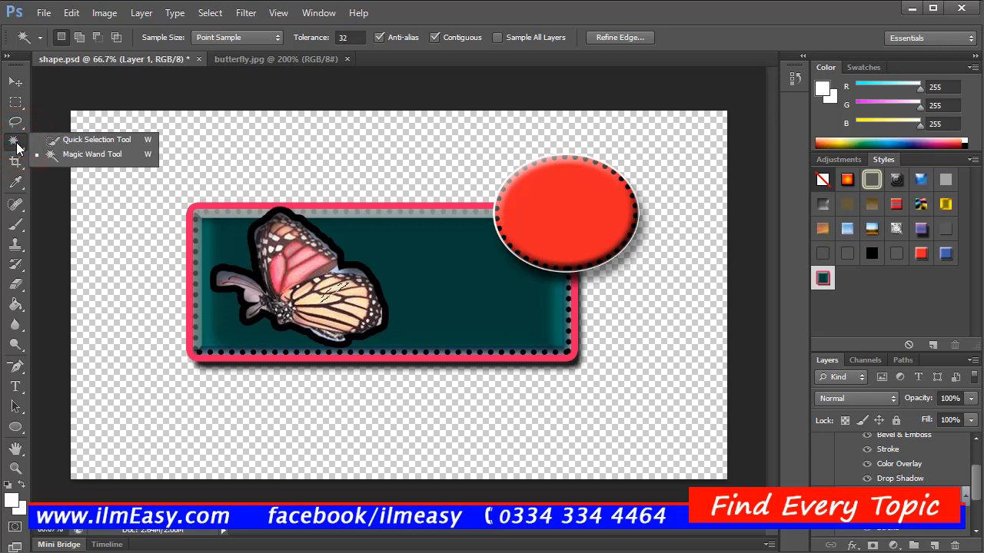
{"action": "left_click", "coordinate": [16, 144]}
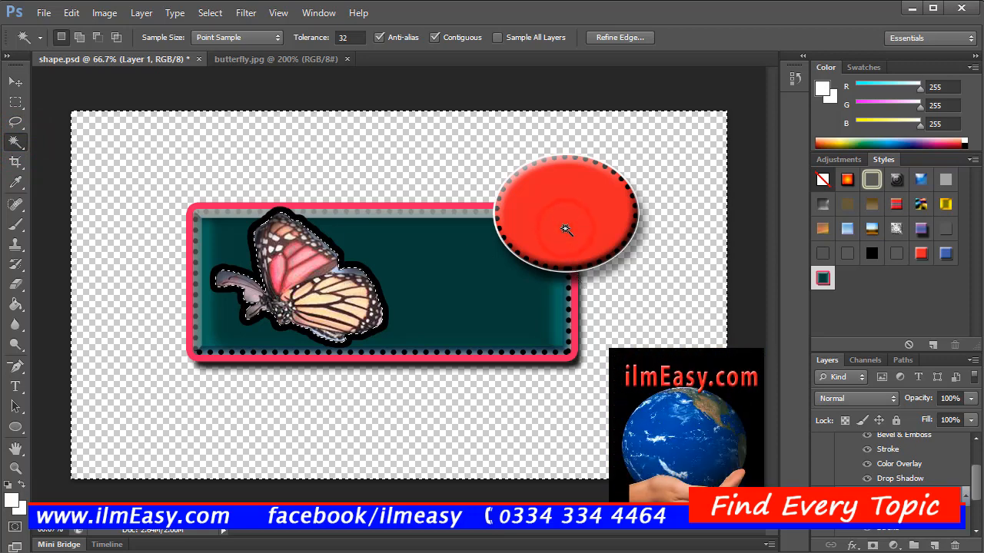
{"action": "left_click", "coordinate": [412, 281]}
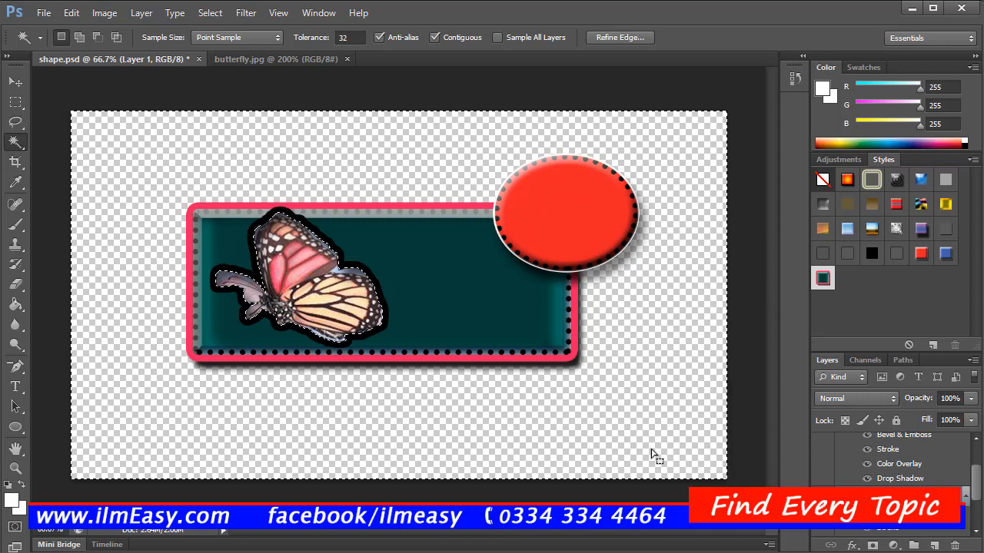
Step: Make the Ellipse 1 layer active and try to select the red ellipse and teal area with the Magic Wand
{"action": "left_click_drag", "start_coordinate": [976, 484], "coordinate": [979, 444]}
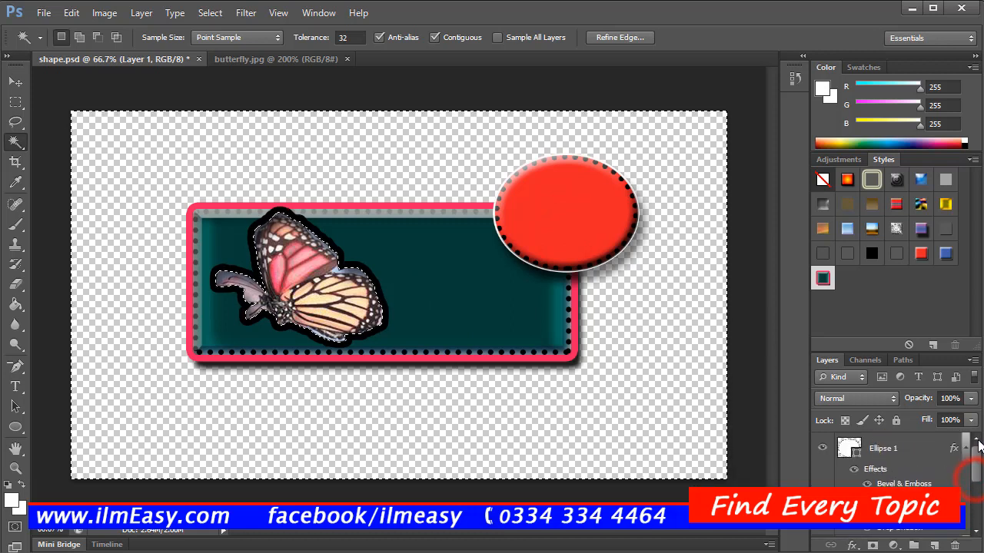
{"action": "left_click", "coordinate": [884, 448]}
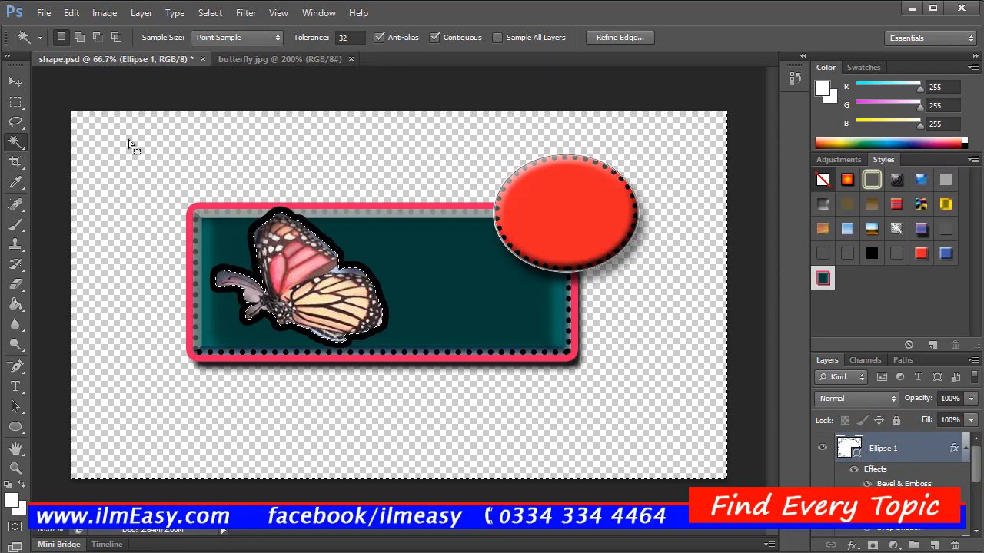
{"action": "left_click", "coordinate": [566, 208]}
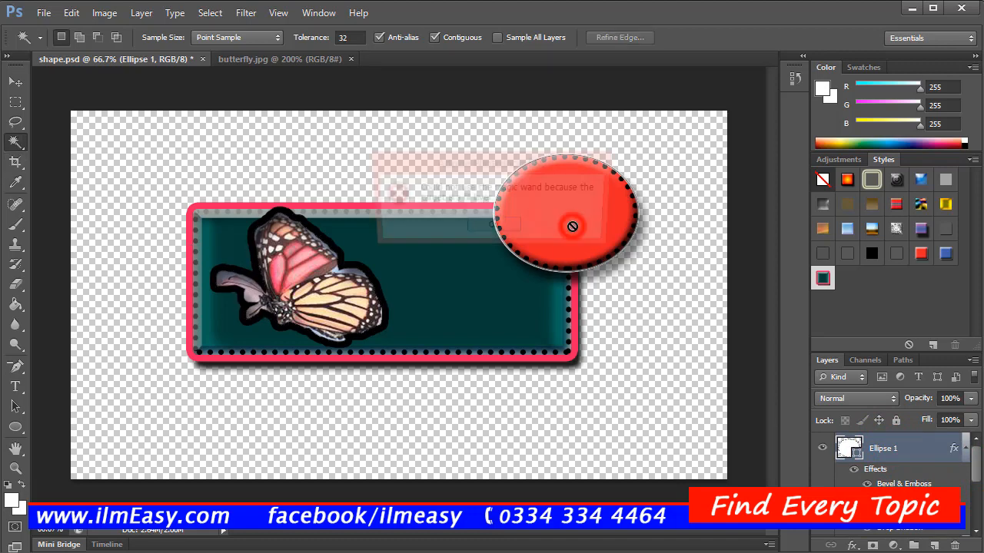
{"action": "left_click", "coordinate": [510, 228]}
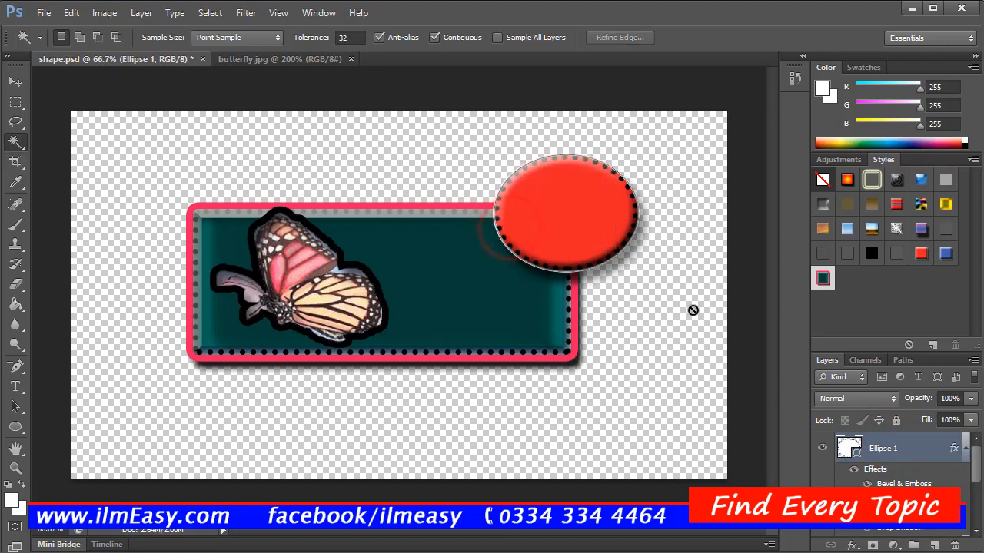
{"action": "left_click", "coordinate": [417, 321]}
{"action": "left_click", "coordinate": [493, 229]}
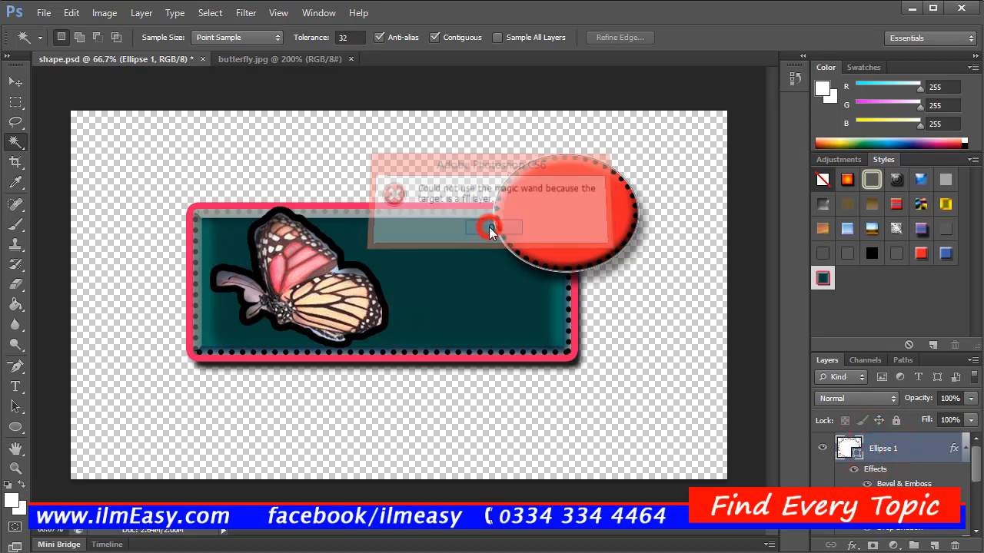
{"action": "left_click", "coordinate": [19, 146]}
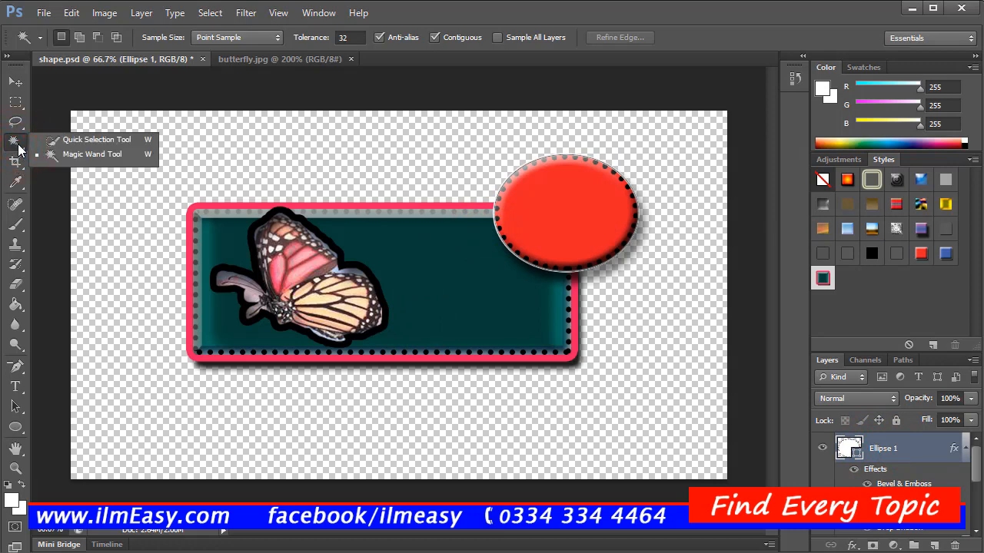
{"action": "left_click", "coordinate": [79, 154]}
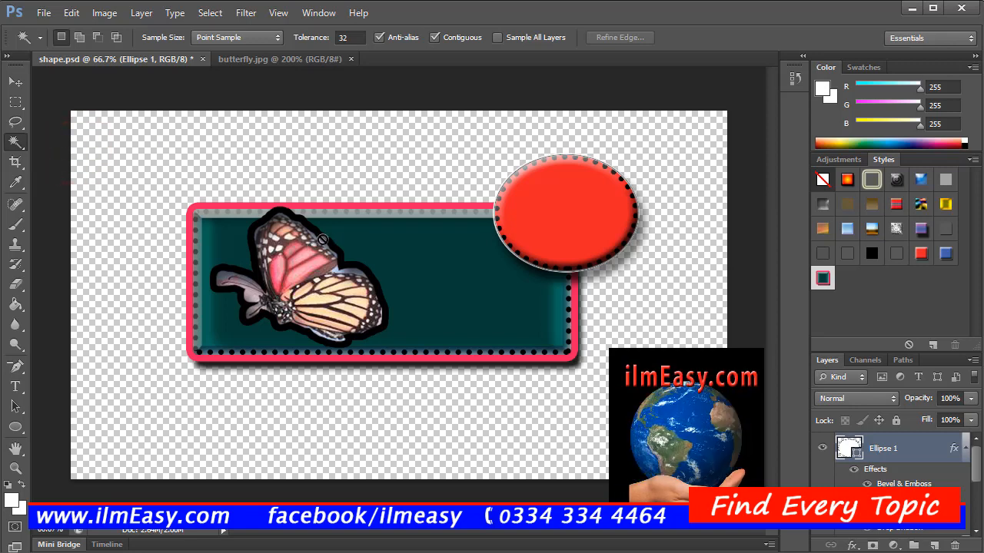
Step: Crop the canvas on all sides to fit closely around the teal rectangle and the red ellipse
{"action": "left_click", "coordinate": [15, 162]}
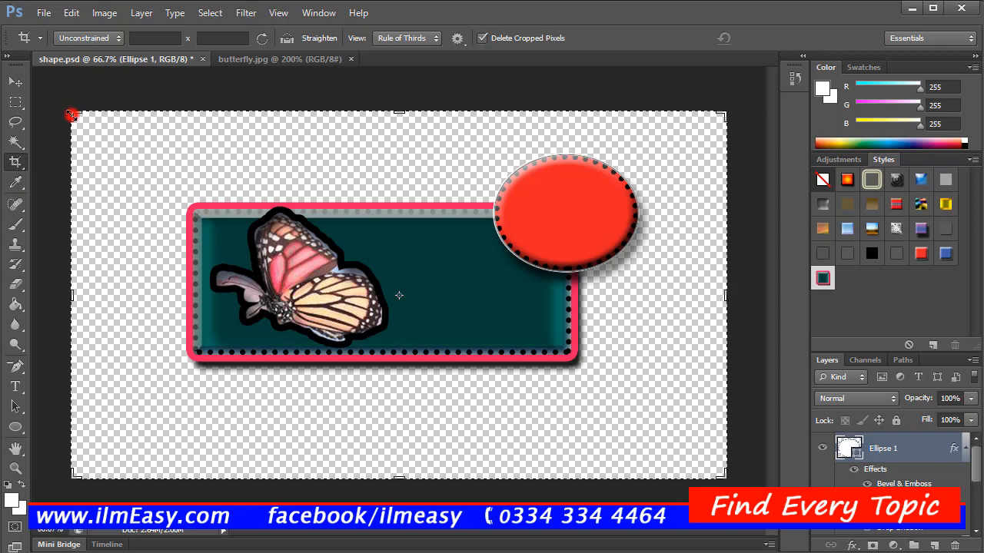
{"action": "left_click_drag", "start_coordinate": [71, 114], "coordinate": [123, 135]}
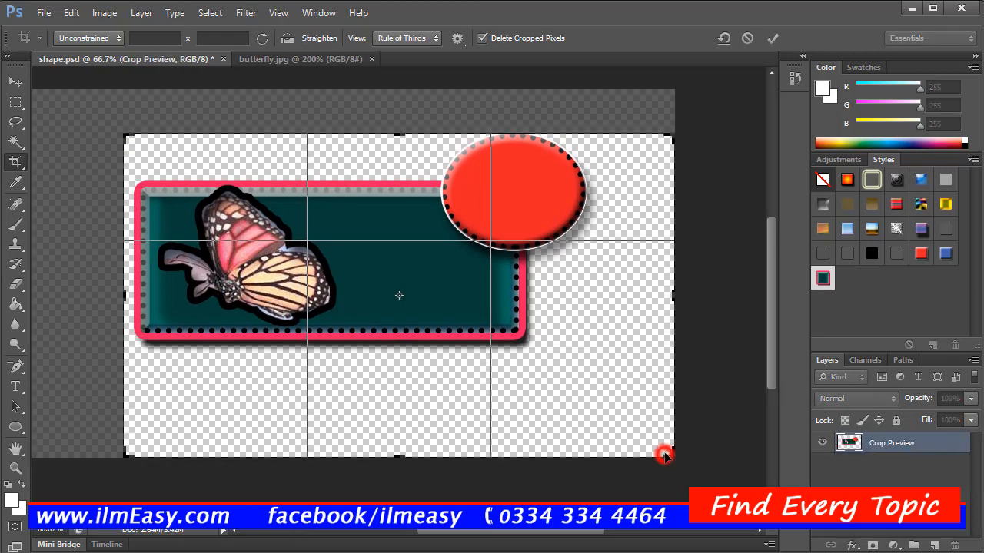
{"action": "left_click_drag", "start_coordinate": [665, 456], "coordinate": [635, 413]}
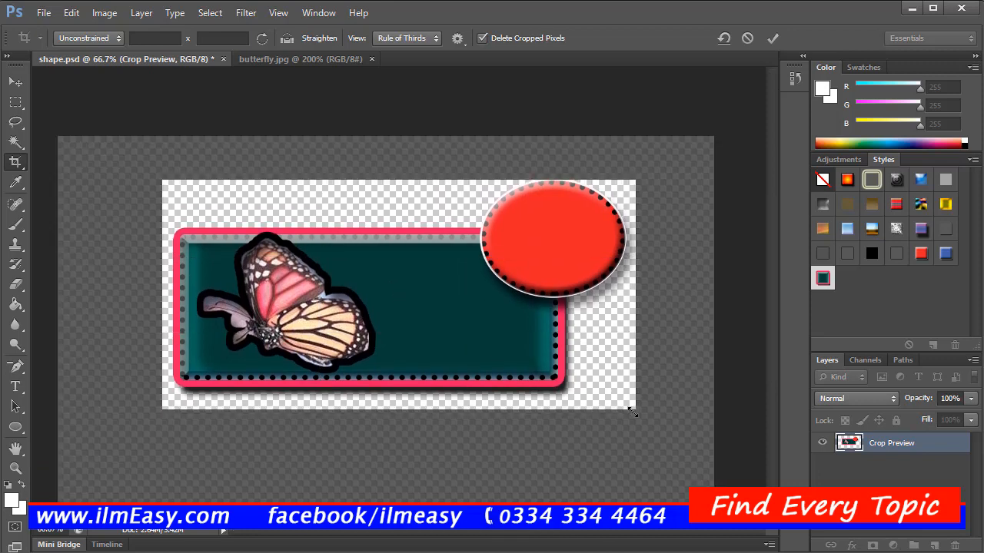
{"action": "key", "text": "Return"}
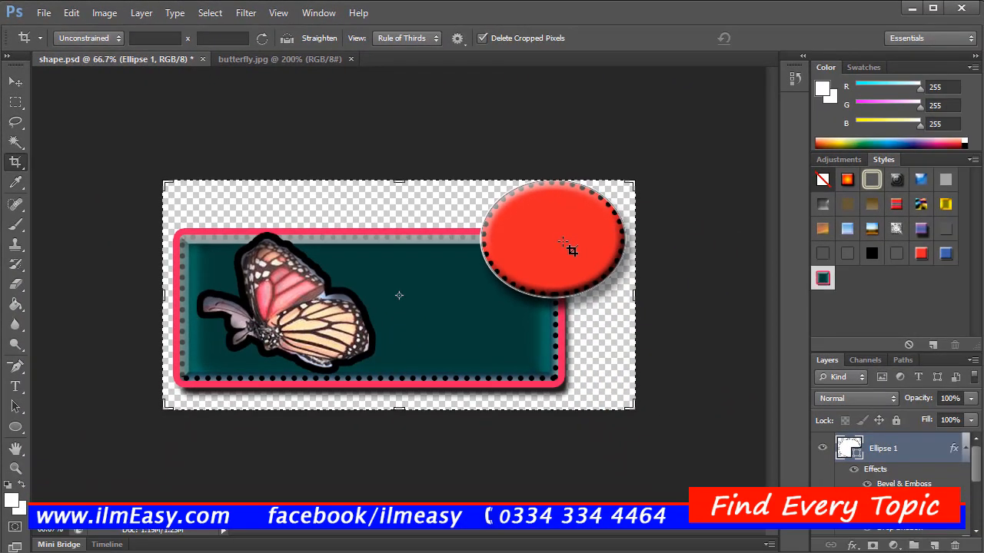
{"action": "key", "text": "v"}
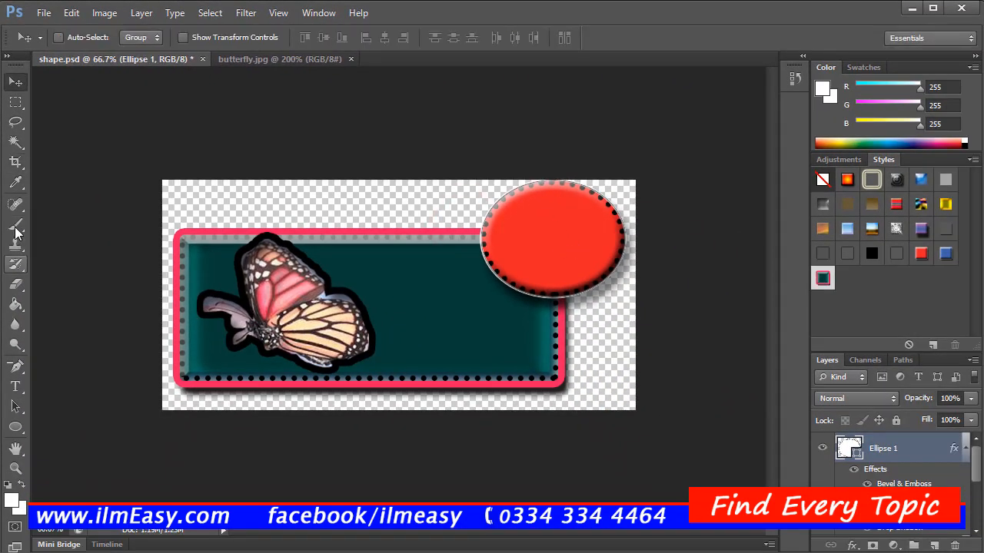
Step: Sample the ellipse's red fill and its dark shaded lower-right edge with the Eyedropper, leaving the dark red as foreground color
{"action": "left_click", "coordinate": [17, 183]}
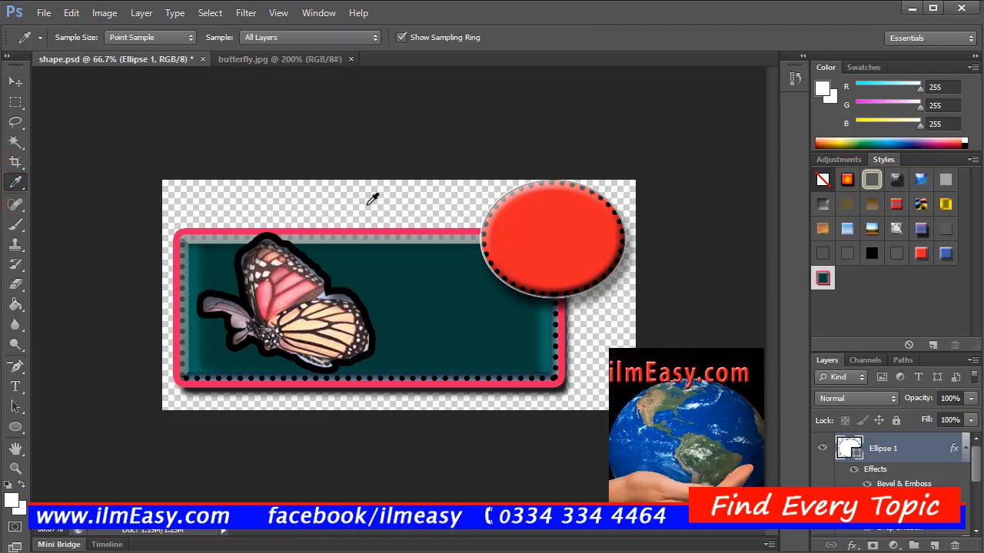
{"action": "left_click", "coordinate": [528, 219]}
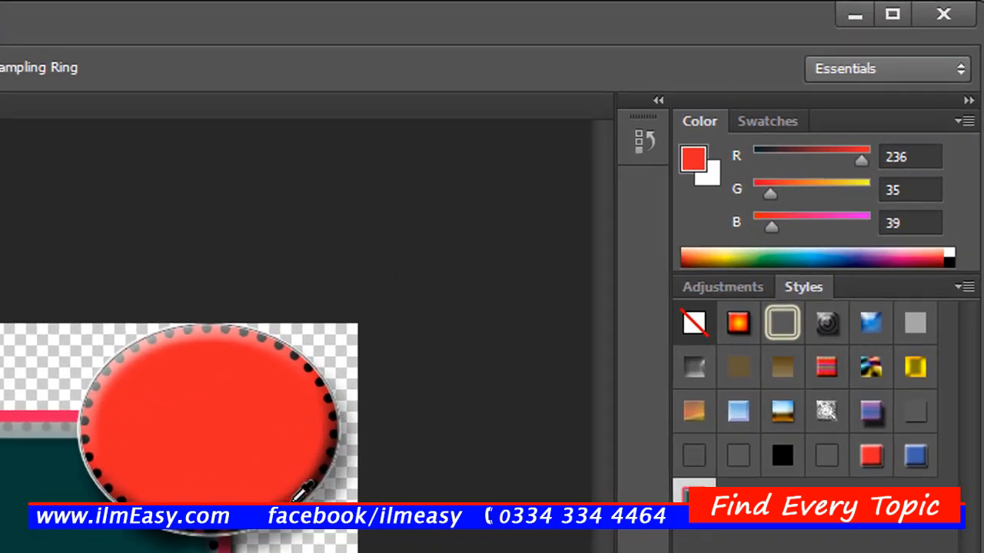
{"action": "left_click", "coordinate": [296, 495]}
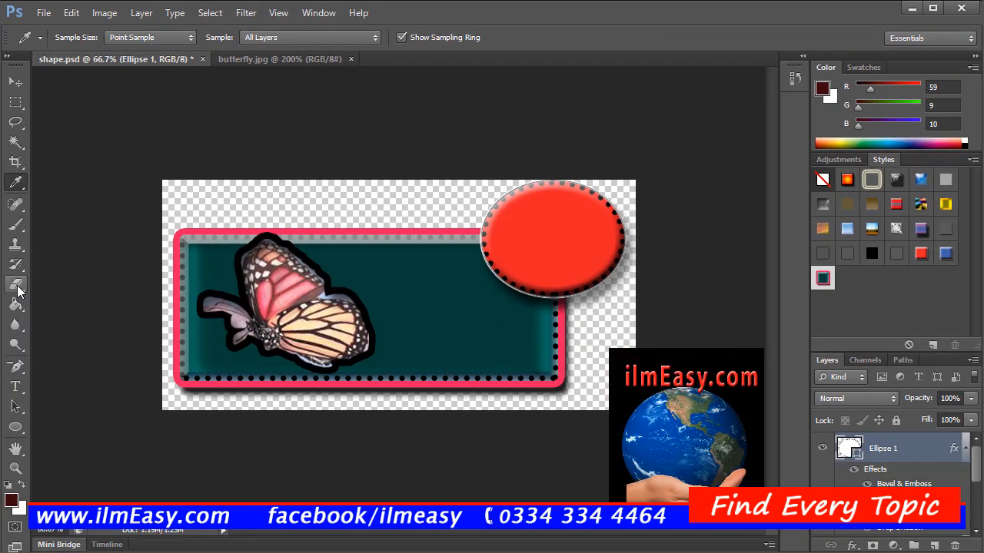
{"action": "left_click", "coordinate": [17, 305]}
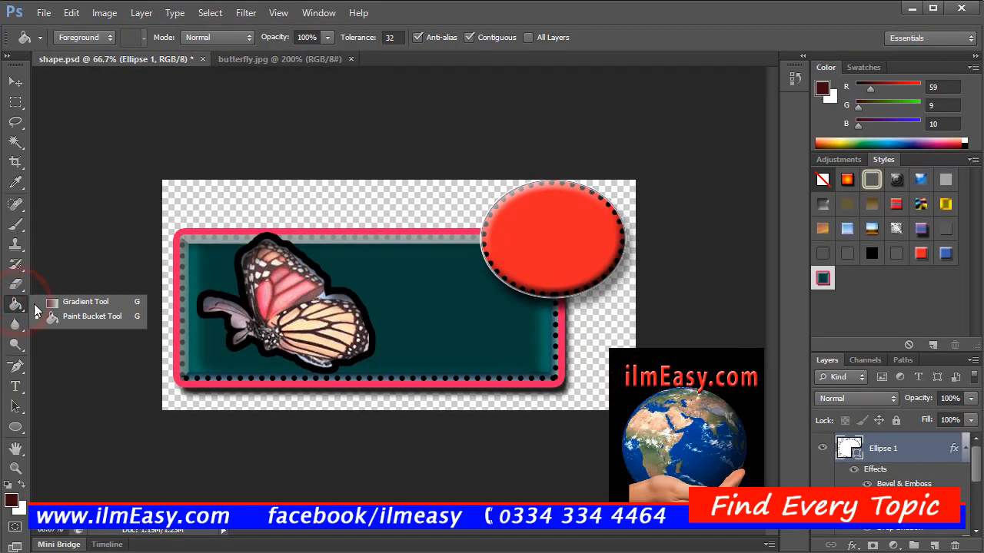
{"action": "left_click", "coordinate": [48, 306]}
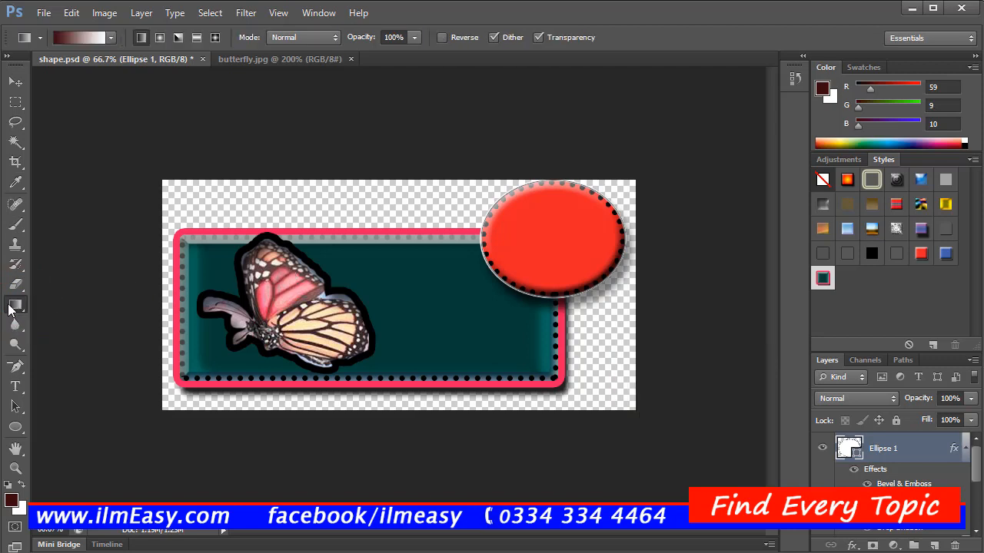
{"action": "left_click", "coordinate": [10, 307]}
{"action": "left_click", "coordinate": [49, 318]}
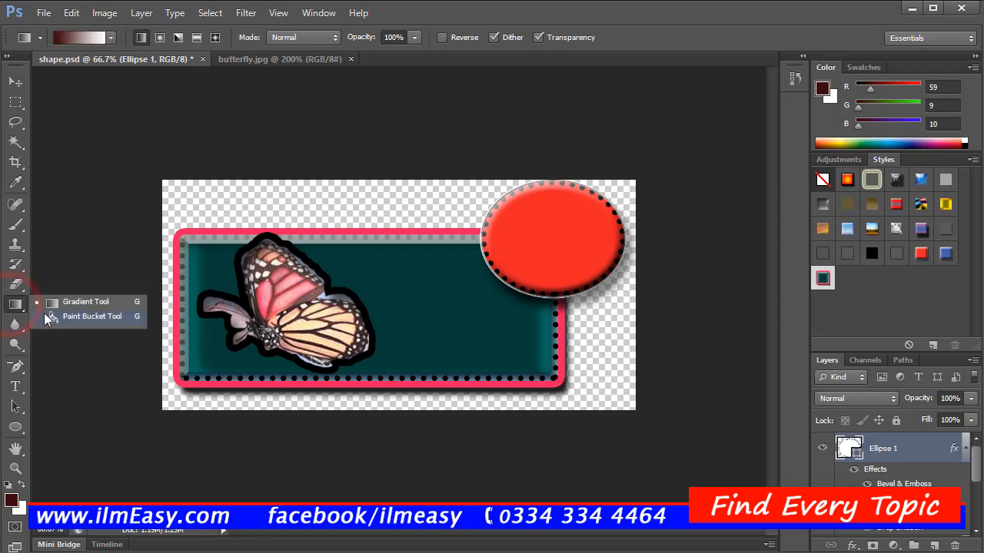
{"action": "left_click", "coordinate": [48, 318]}
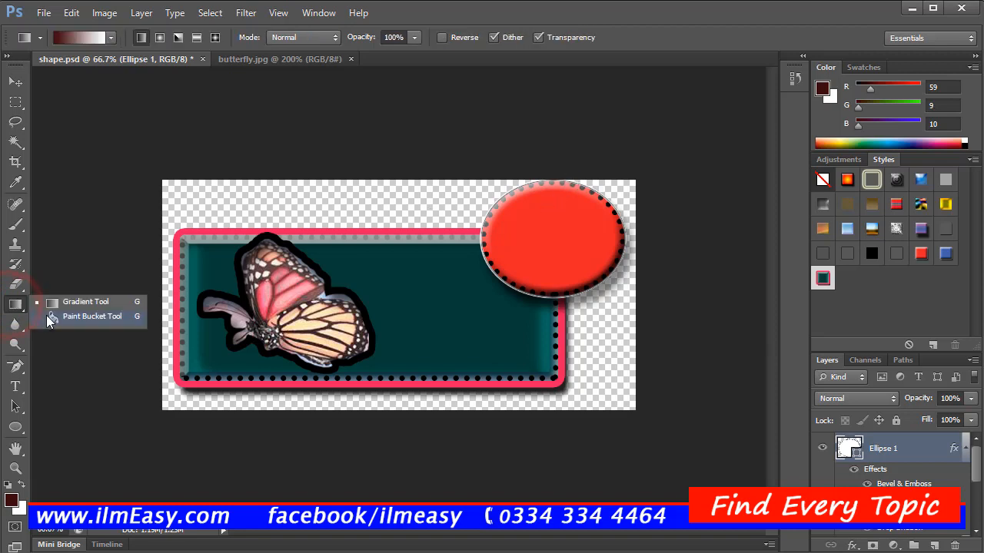
{"action": "left_click", "coordinate": [48, 318]}
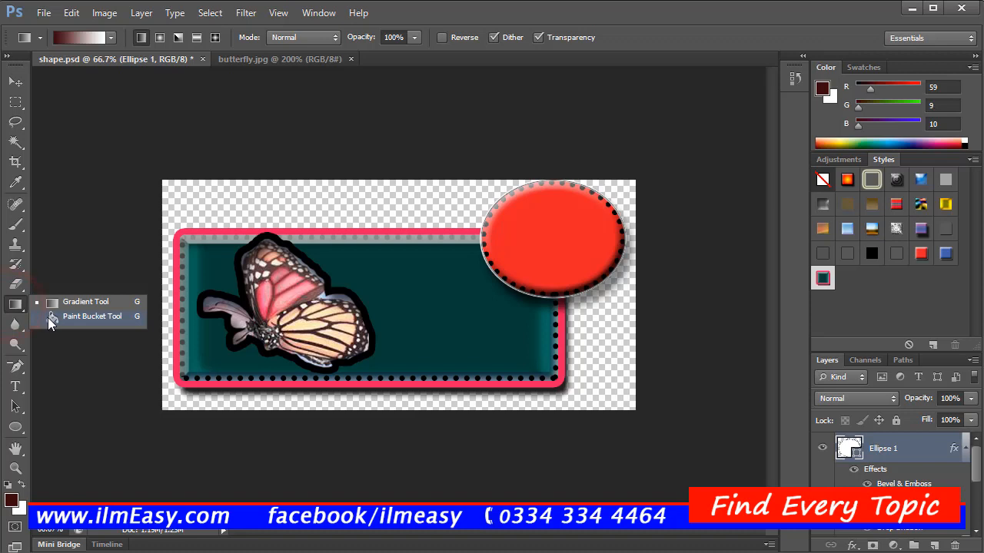
{"action": "left_click", "coordinate": [48, 318]}
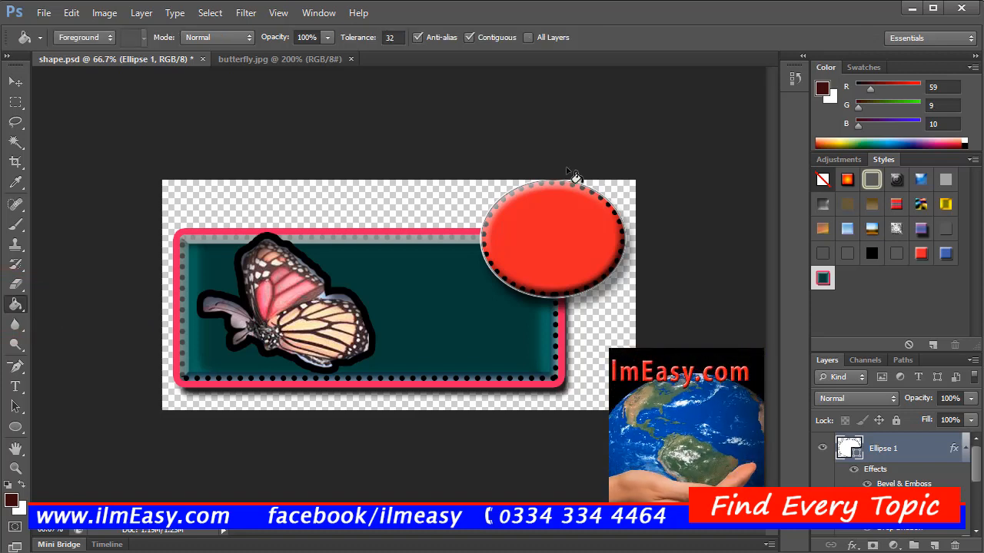
Step: Add a horizontal text layer reading "butterfly" on the teal rectangle, beside the butterfly's upper wing
{"action": "left_click", "coordinate": [17, 392]}
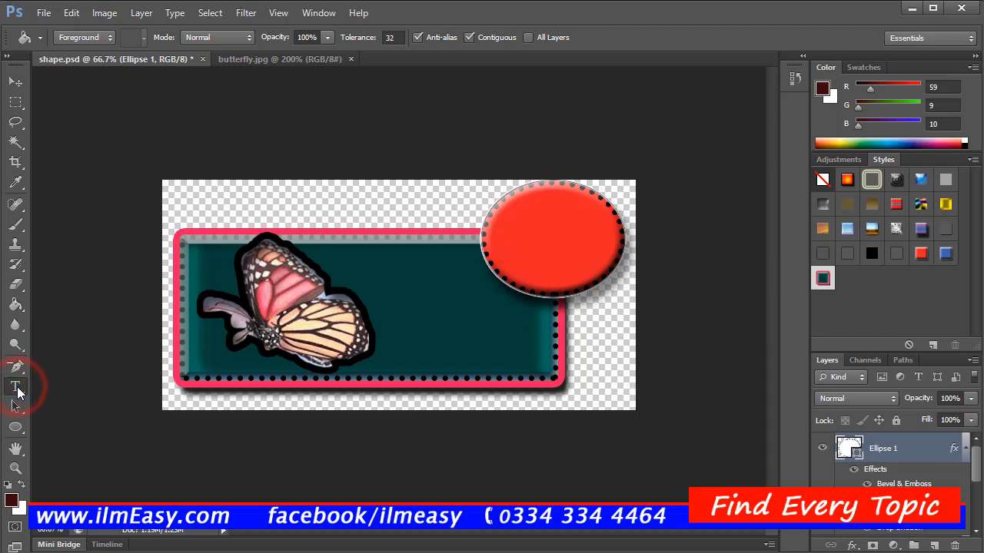
{"action": "key", "text": "t"}
{"action": "left_click", "coordinate": [372, 292]}
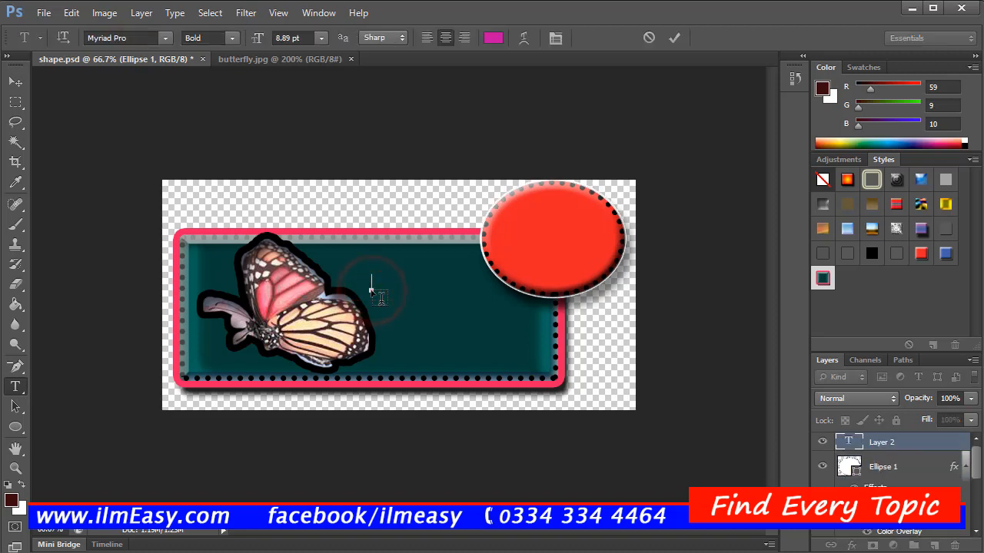
{"action": "type", "text": "buteerfly"}
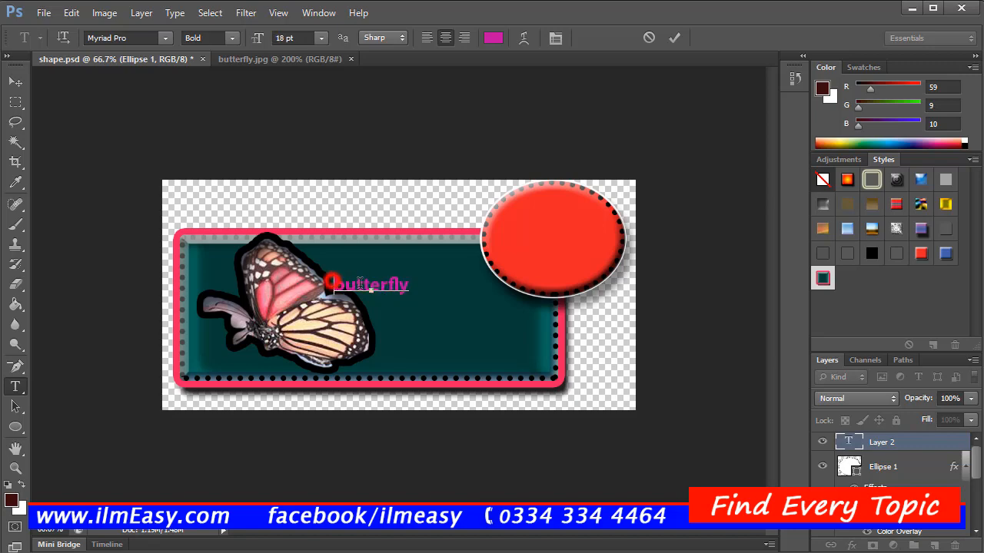
Step: Set the font size of the whole word "butterfly" to 18 pt
{"action": "left_click_drag", "start_coordinate": [332, 283], "coordinate": [412, 280]}
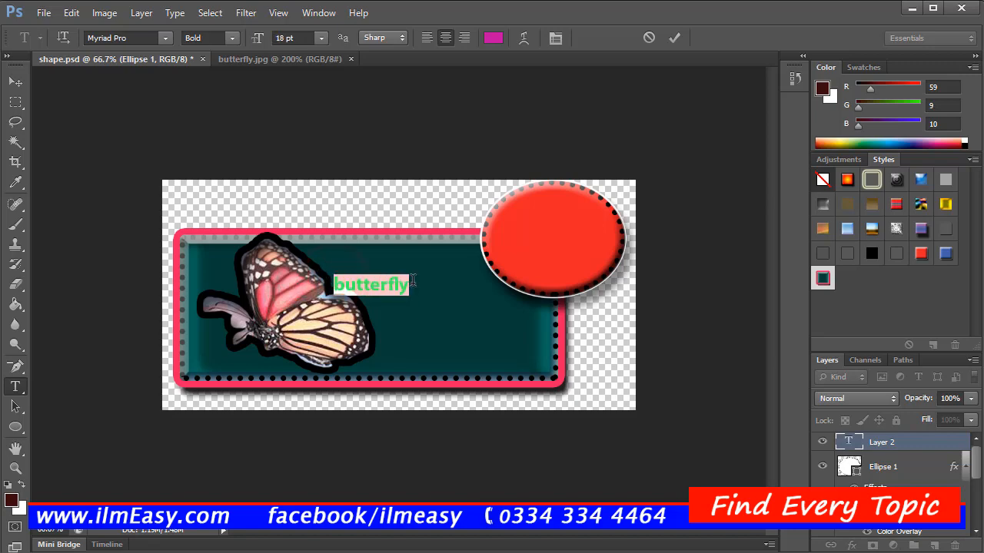
{"action": "left_click", "coordinate": [322, 38]}
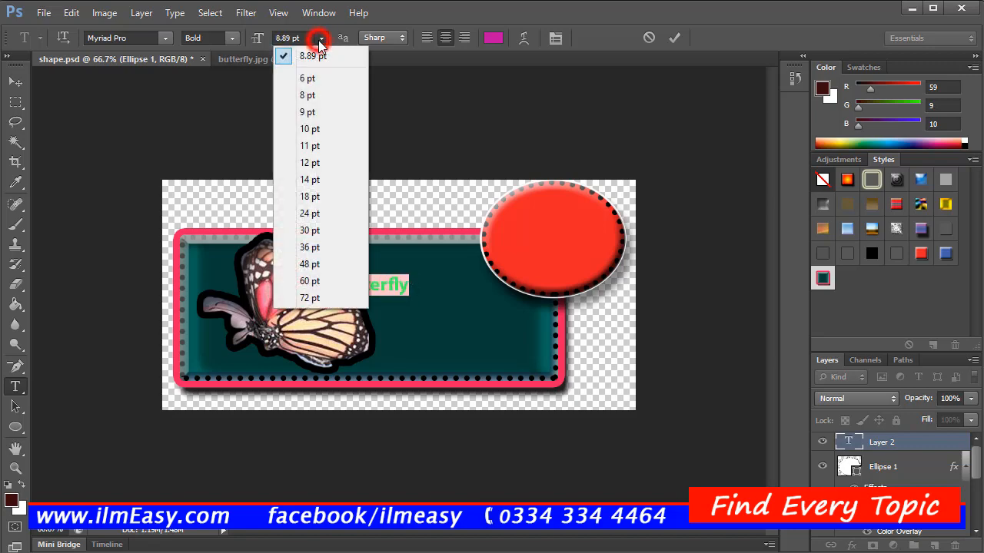
{"action": "left_click", "coordinate": [325, 196]}
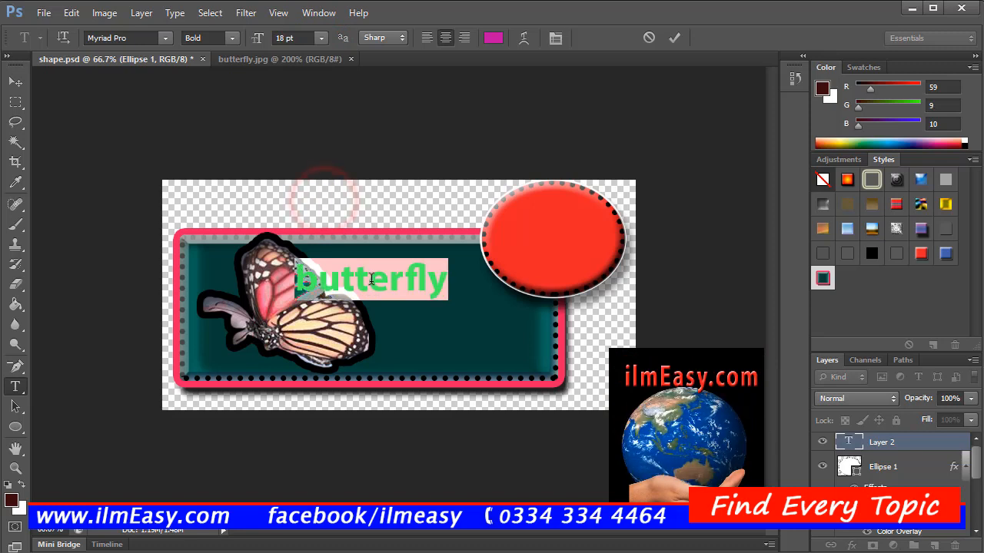
Step: Move the "butterfly" text to the right of the butterfly in the rectangle's lower half and apply the red preset style to it
{"action": "left_click", "coordinate": [12, 82]}
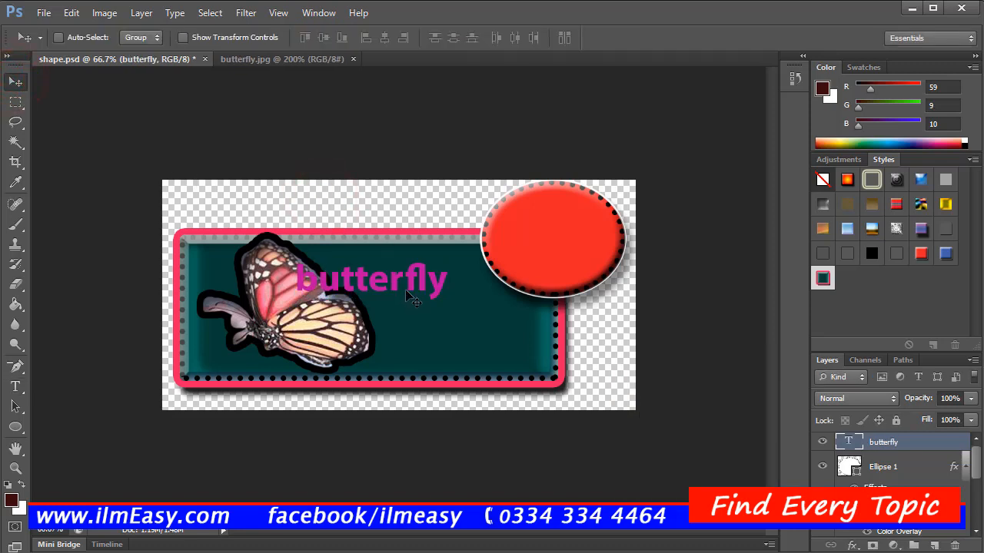
{"action": "left_click_drag", "start_coordinate": [400, 283], "coordinate": [486, 338]}
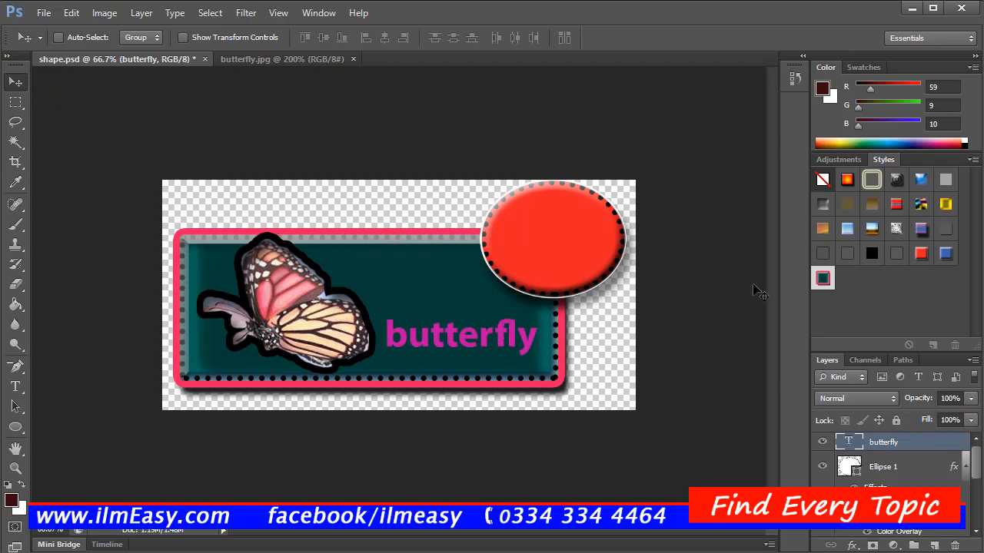
{"action": "left_click", "coordinate": [919, 255]}
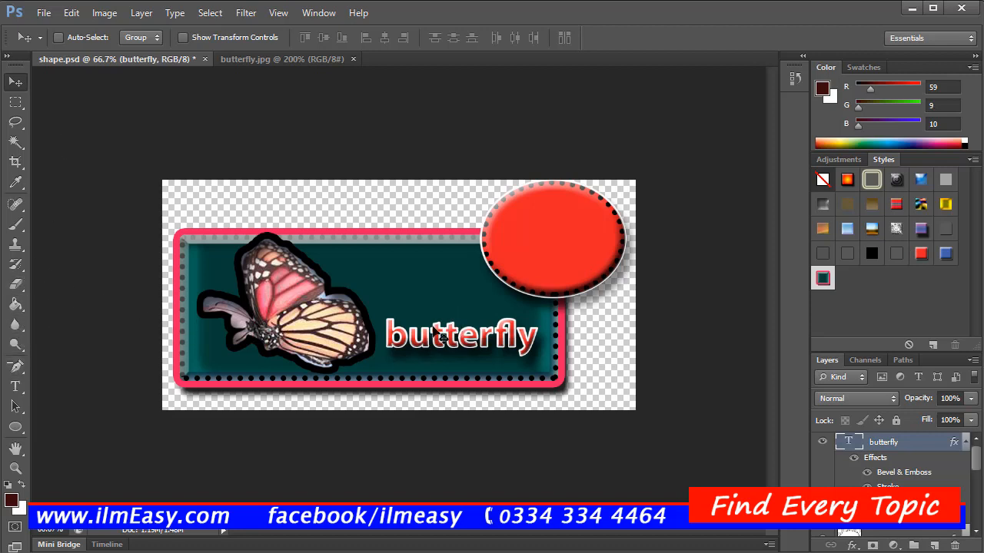
Step: Set the font of the "butterfly" text layer to Nirmala UI
{"action": "left_click", "coordinate": [20, 393]}
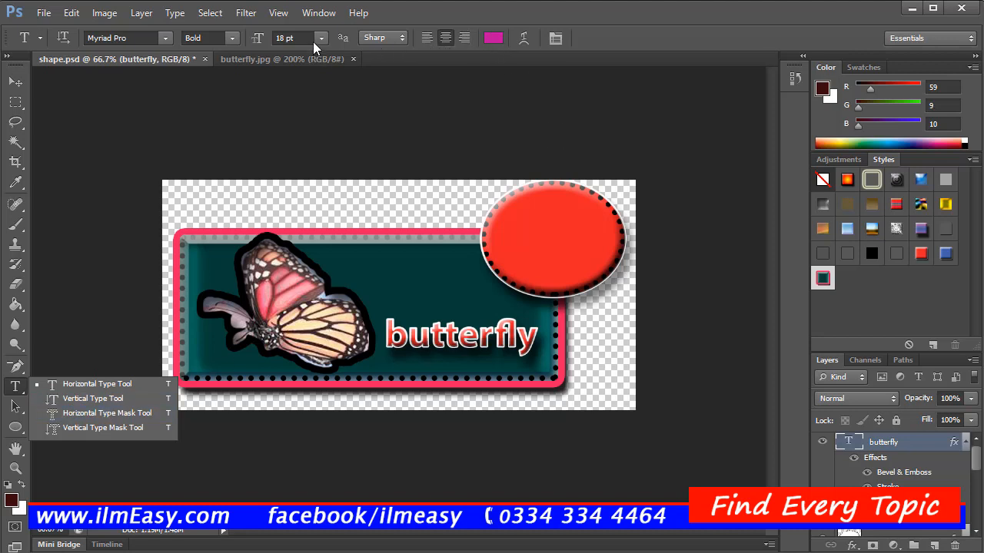
{"action": "left_click", "coordinate": [163, 39]}
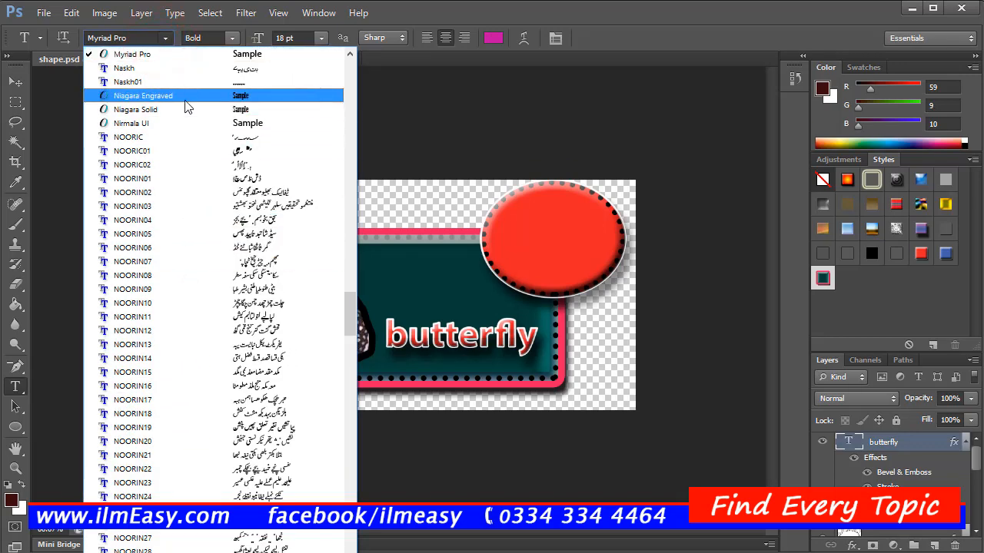
{"action": "left_click", "coordinate": [182, 122]}
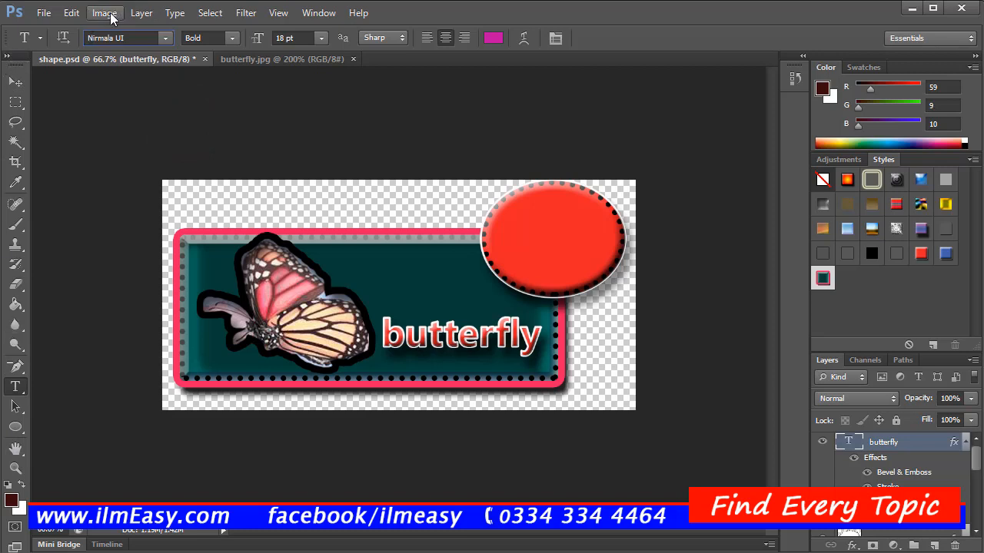
Step: Switch to the butterfly.jpg document and deselect the outline around the large butterfly
{"action": "left_click", "coordinate": [261, 59]}
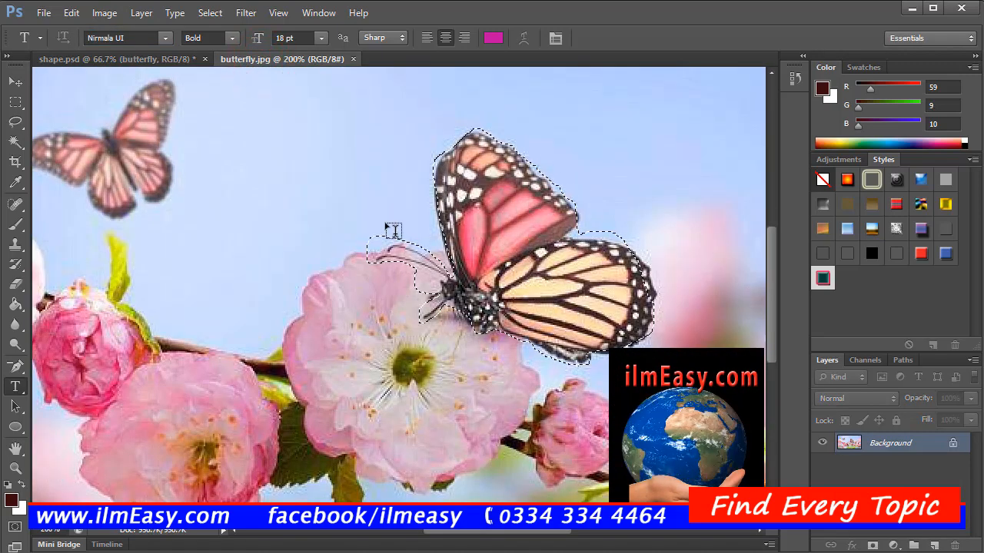
{"action": "right_click", "coordinate": [257, 167]}
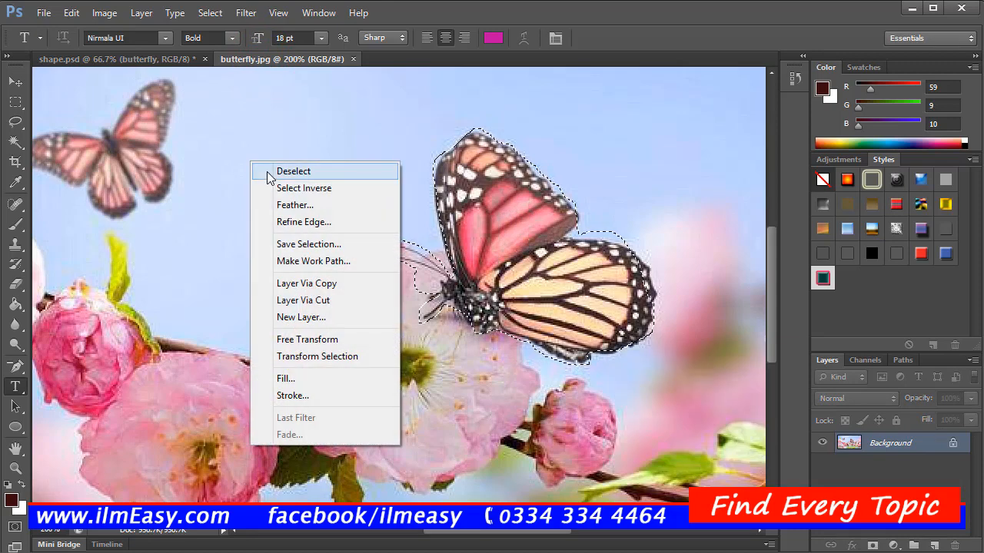
{"action": "left_click", "coordinate": [266, 171]}
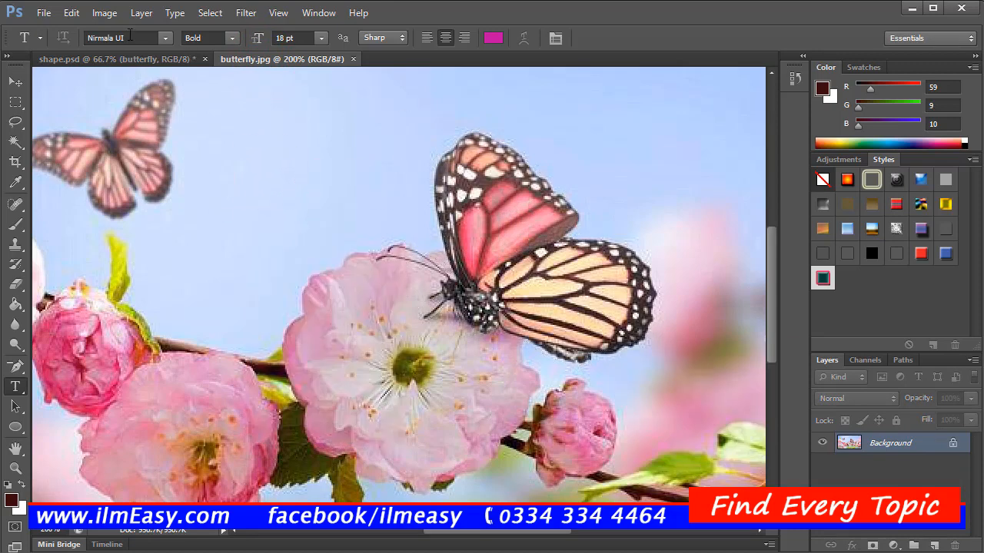
Step: Try a Brightness/Contrast adjustment on the butterfly photo with brightness -52 and contrast -8, and cancel it
{"action": "left_click", "coordinate": [105, 13]}
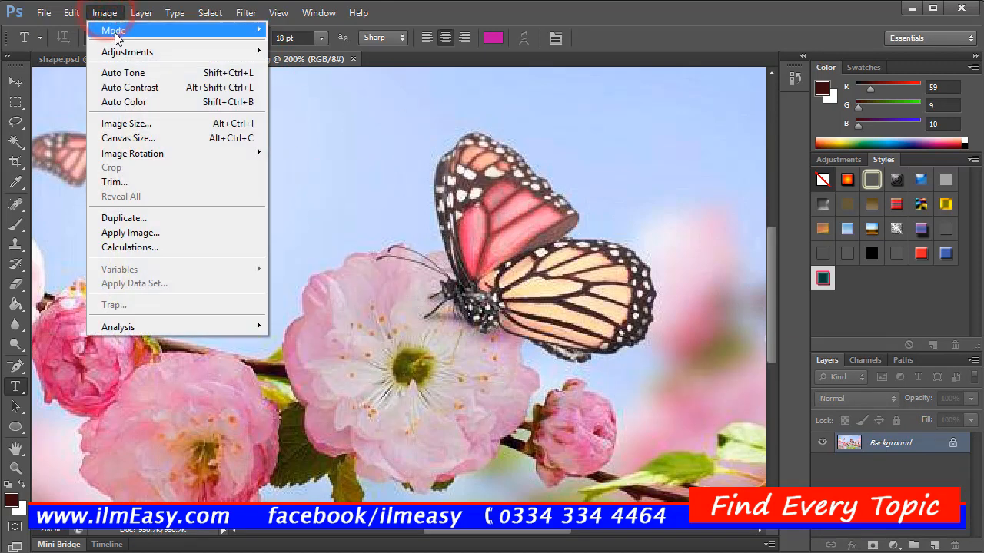
{"action": "mouse_move", "coordinate": [123, 54]}
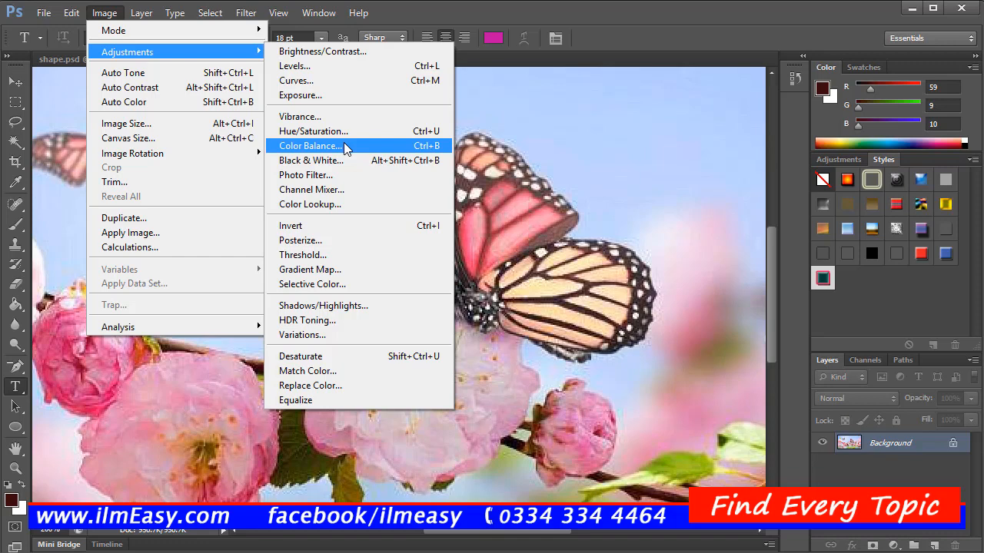
{"action": "left_click", "coordinate": [353, 52]}
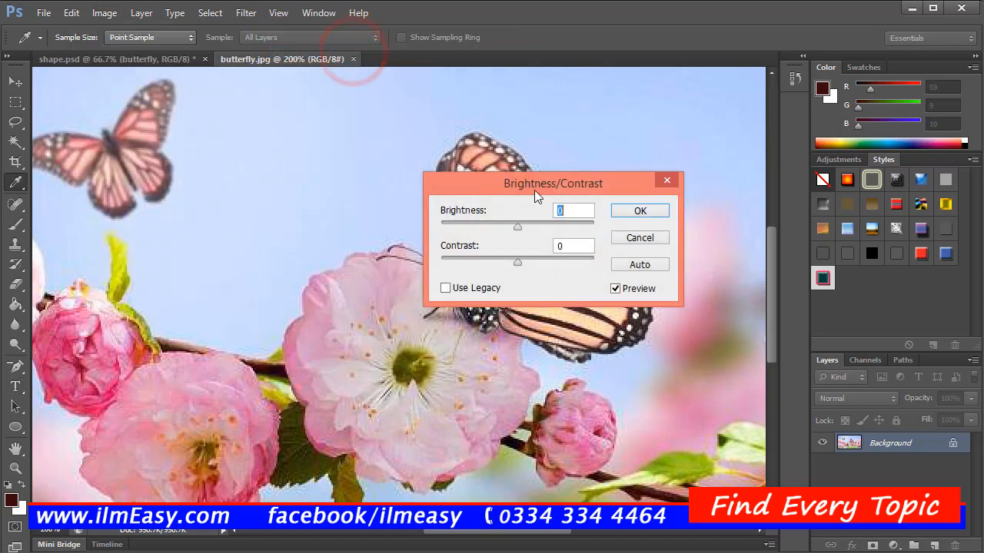
{"action": "left_click_drag", "start_coordinate": [535, 190], "coordinate": [772, 211]}
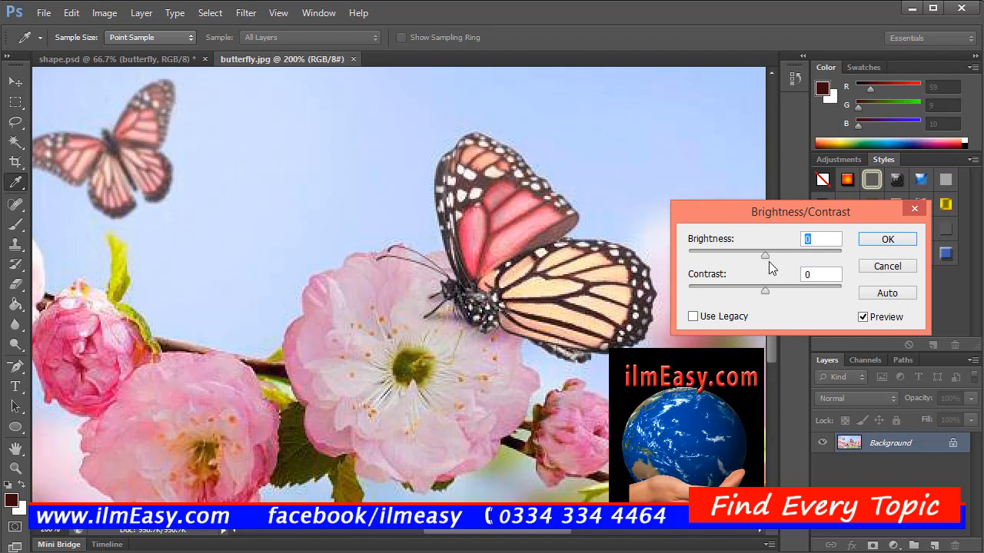
{"action": "left_click_drag", "start_coordinate": [769, 260], "coordinate": [746, 291]}
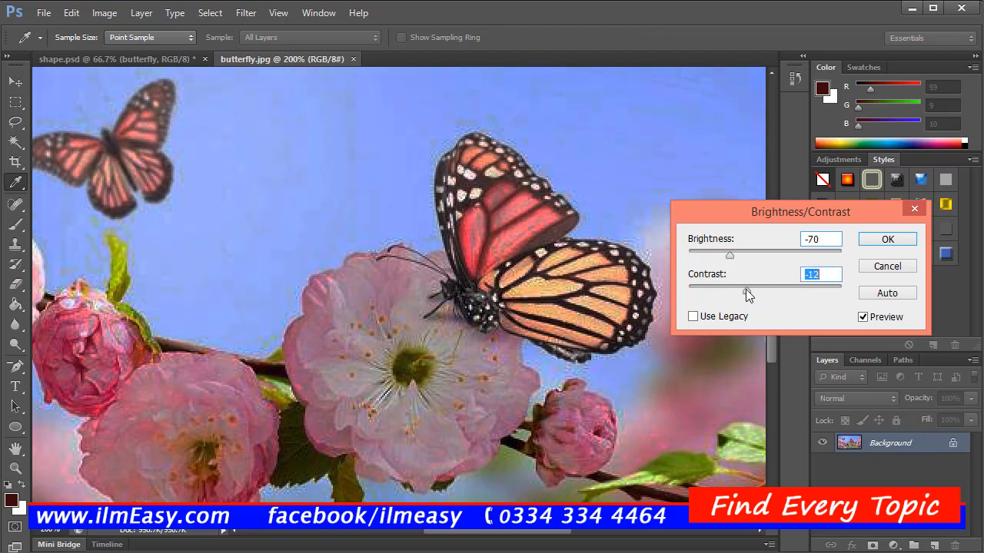
{"action": "mouse_move", "coordinate": [728, 254]}
{"action": "left_mouse_down"}
{"action": "mouse_move", "coordinate": [761, 256]}
{"action": "mouse_move", "coordinate": [739, 259]}
{"action": "left_mouse_up"}
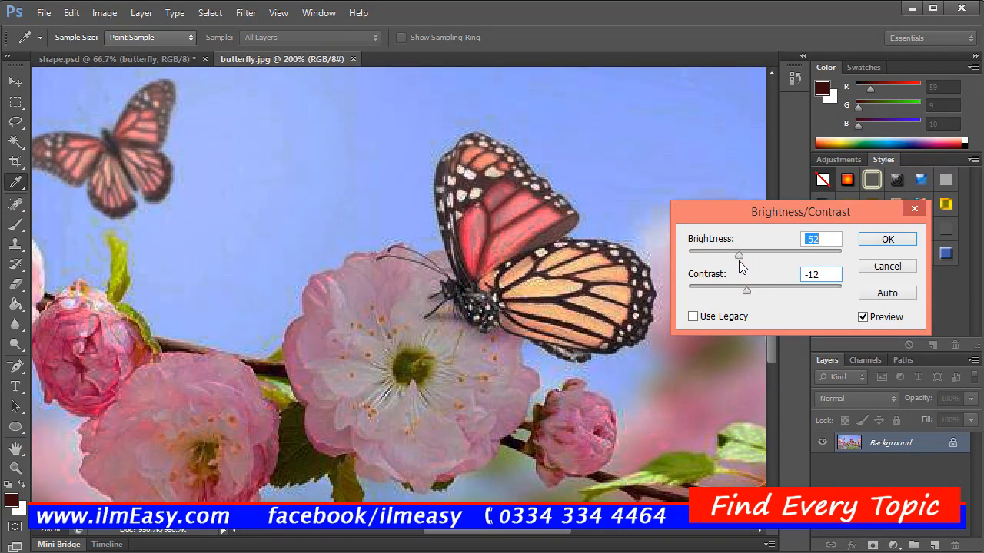
{"action": "left_click", "coordinate": [750, 293]}
{"action": "left_click_drag", "start_coordinate": [751, 295], "coordinate": [755, 298]}
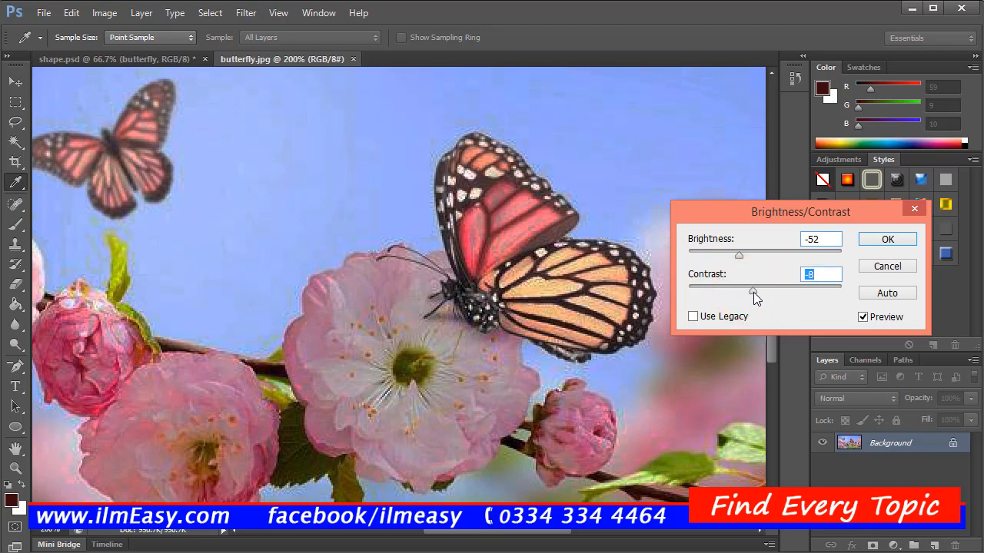
{"action": "left_click", "coordinate": [885, 266]}
{"action": "key", "text": "t"}
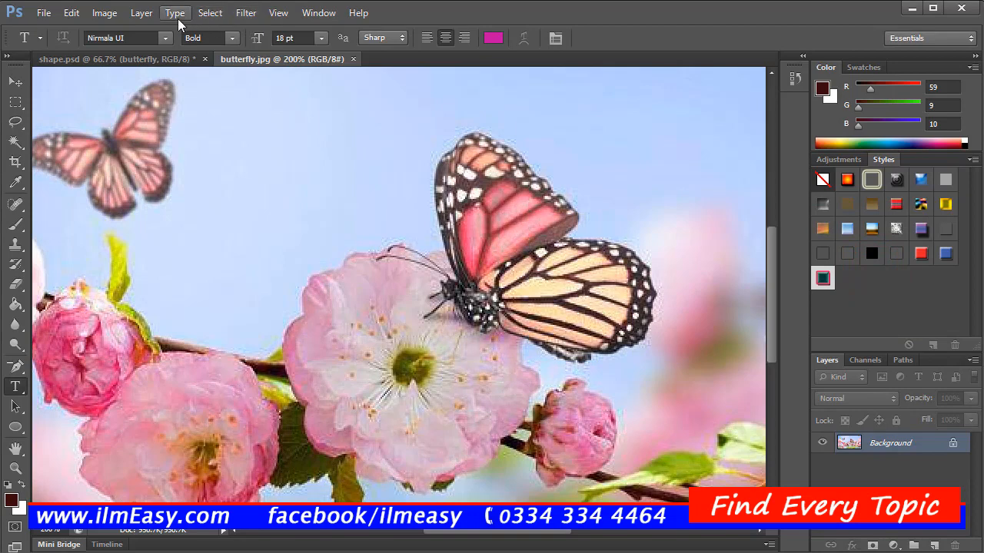
Step: Apply Auto Tone and Auto Contrast to the butterfly photo
{"action": "left_click", "coordinate": [105, 13]}
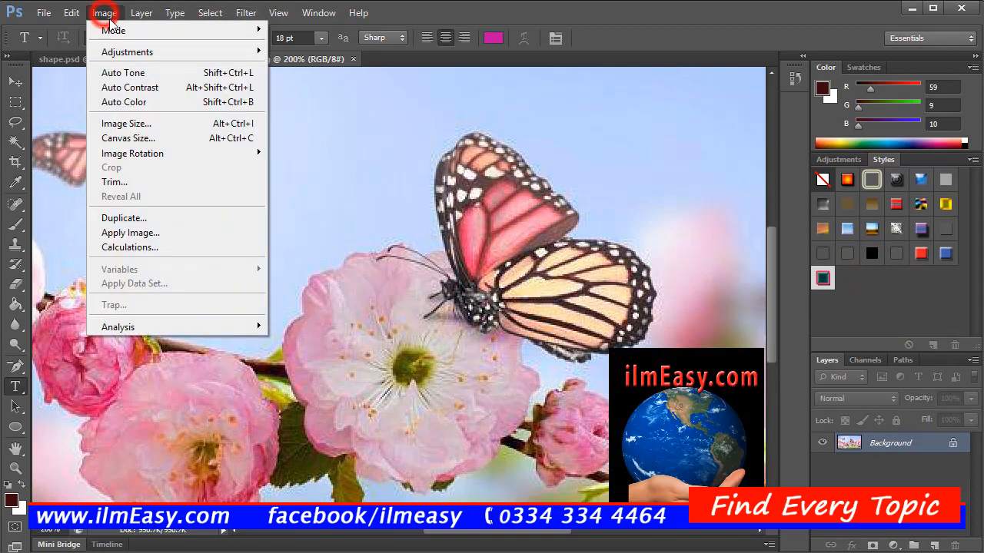
{"action": "left_click", "coordinate": [155, 73]}
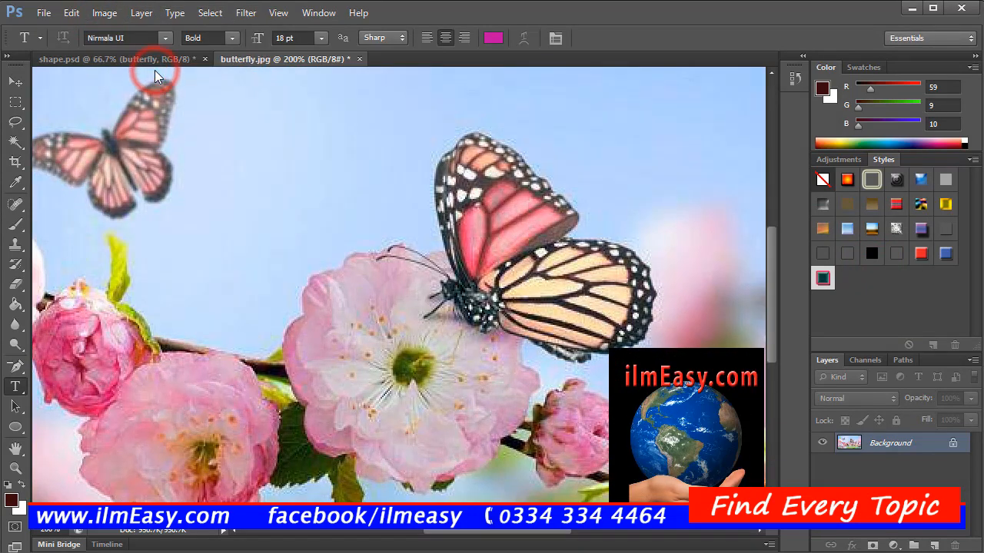
{"action": "left_click", "coordinate": [113, 17]}
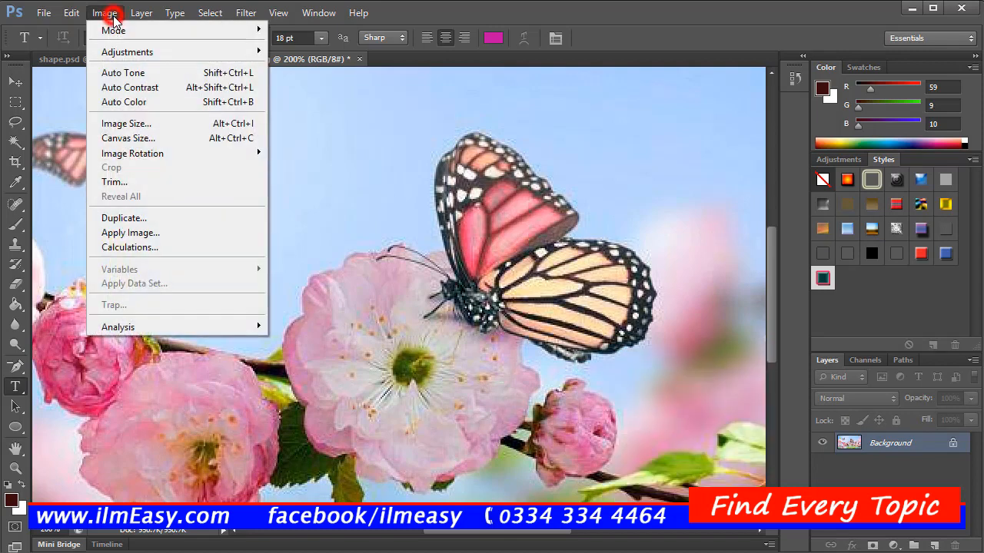
{"action": "left_click", "coordinate": [136, 87]}
Step: Try to convert the butterfly photo to Grayscale mode and cancel the conversion
{"action": "left_click", "coordinate": [111, 16]}
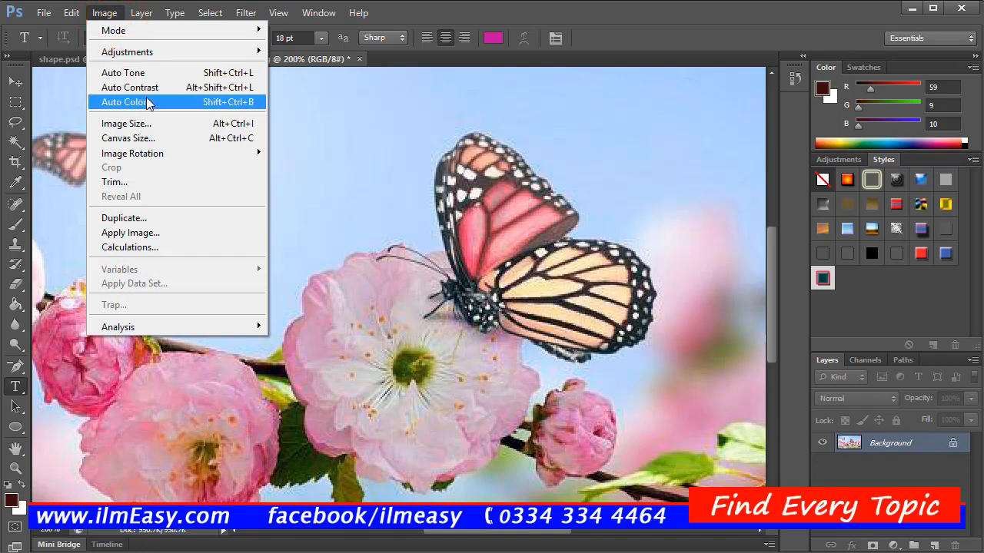
{"action": "mouse_move", "coordinate": [170, 35]}
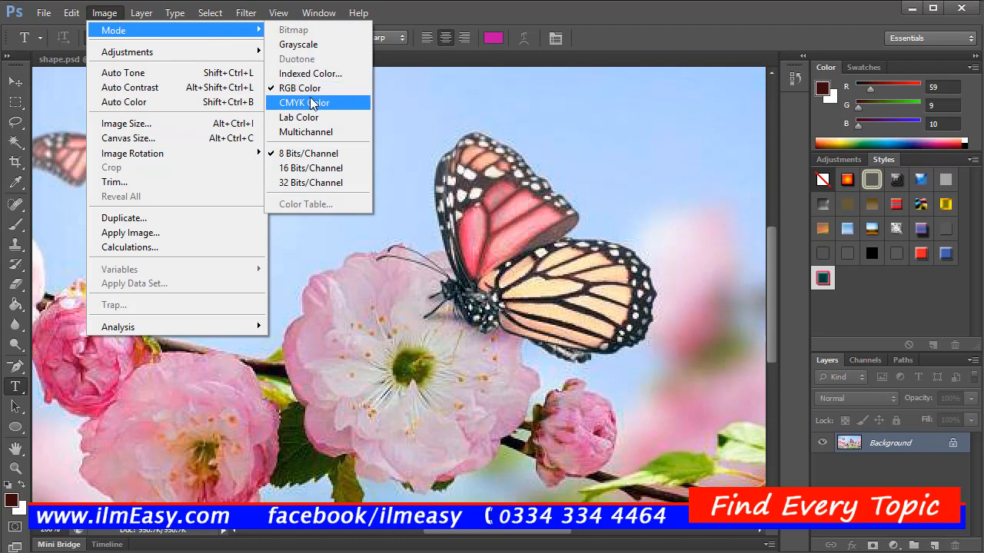
{"action": "left_click", "coordinate": [312, 47]}
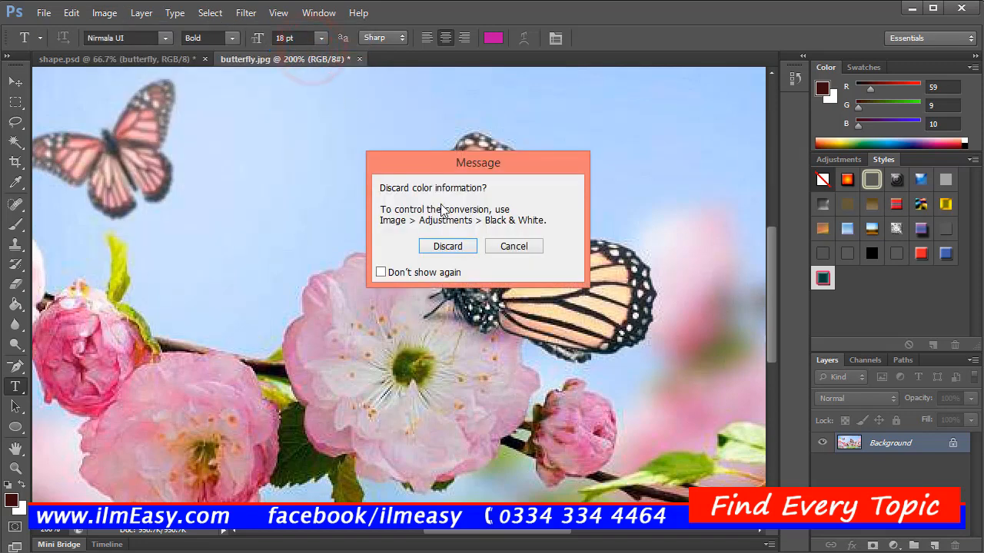
{"action": "left_click", "coordinate": [511, 249]}
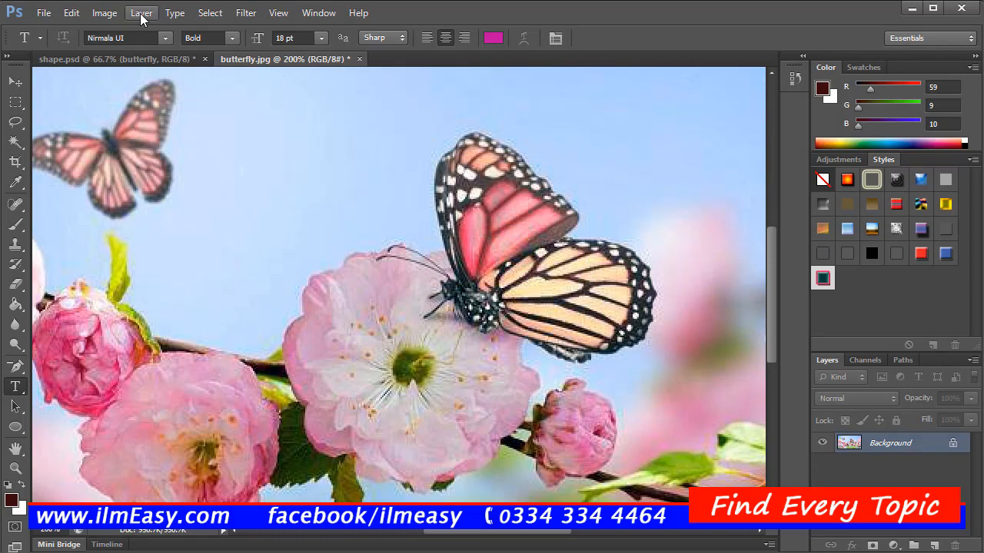
{"action": "left_click", "coordinate": [141, 16]}
{"action": "left_click", "coordinate": [132, 15]}
{"action": "left_click", "coordinate": [106, 15]}
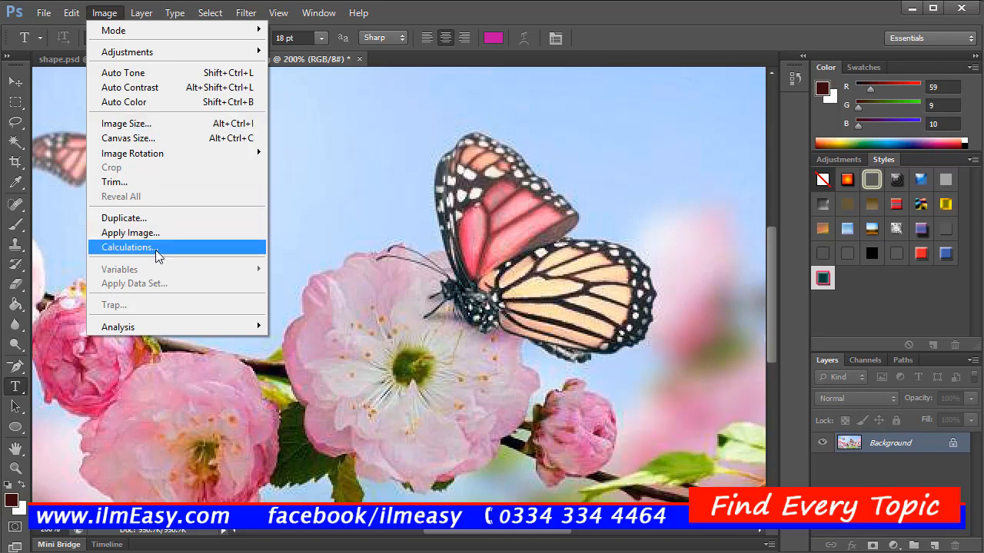
{"action": "mouse_move", "coordinate": [150, 17]}
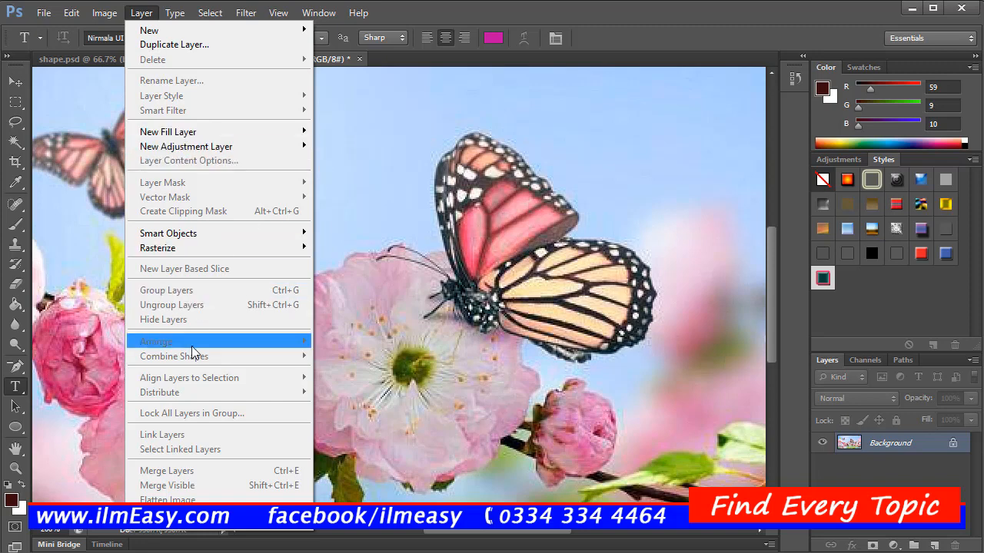
{"action": "left_click", "coordinate": [421, 213]}
Step: Return to the shape.psd document and merge all its visible layers into one
{"action": "left_click", "coordinate": [151, 59]}
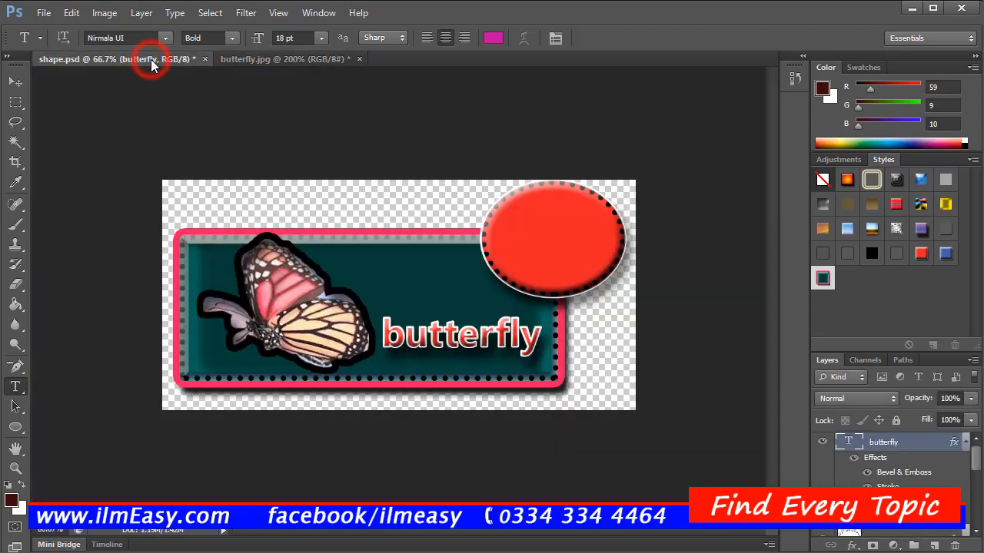
{"action": "left_click", "coordinate": [142, 14]}
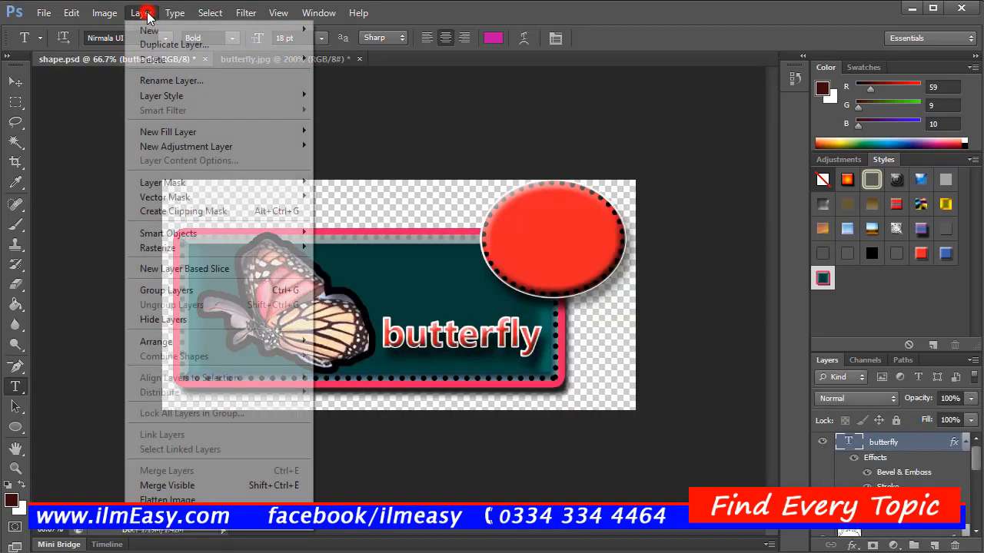
{"action": "left_click", "coordinate": [229, 491]}
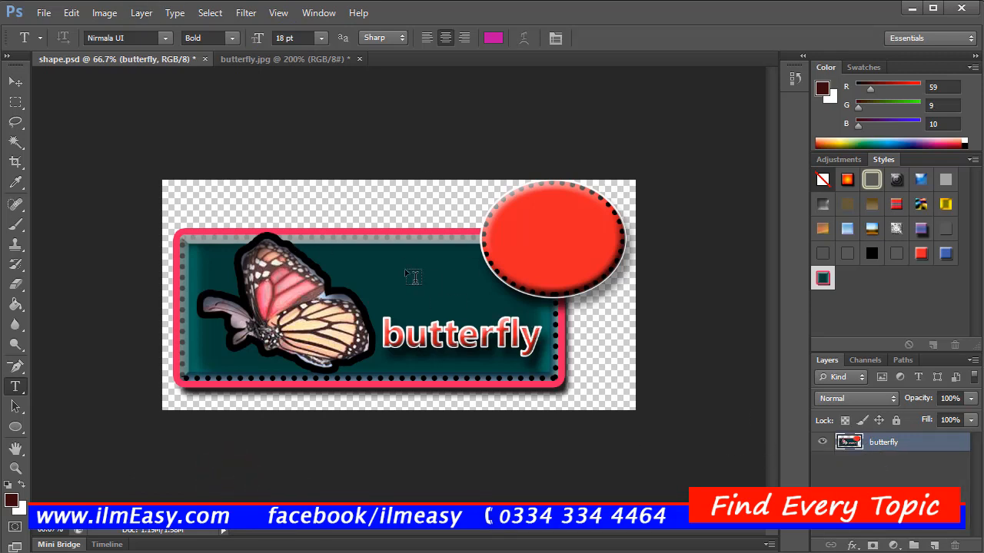
Step: Undo the merge of the visible layers in shape.psd
{"action": "left_click", "coordinate": [143, 14]}
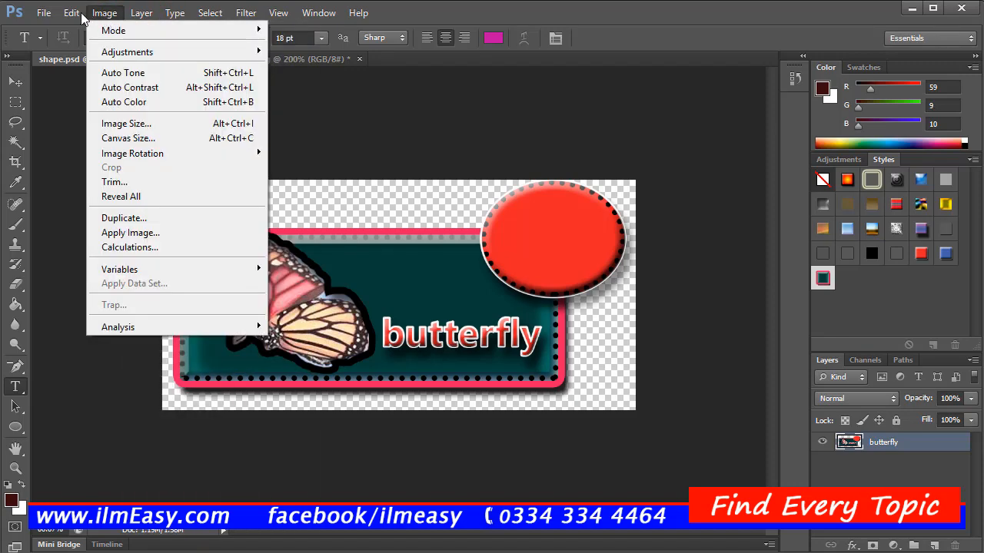
{"action": "mouse_move", "coordinate": [71, 13]}
{"action": "left_click", "coordinate": [81, 62]}
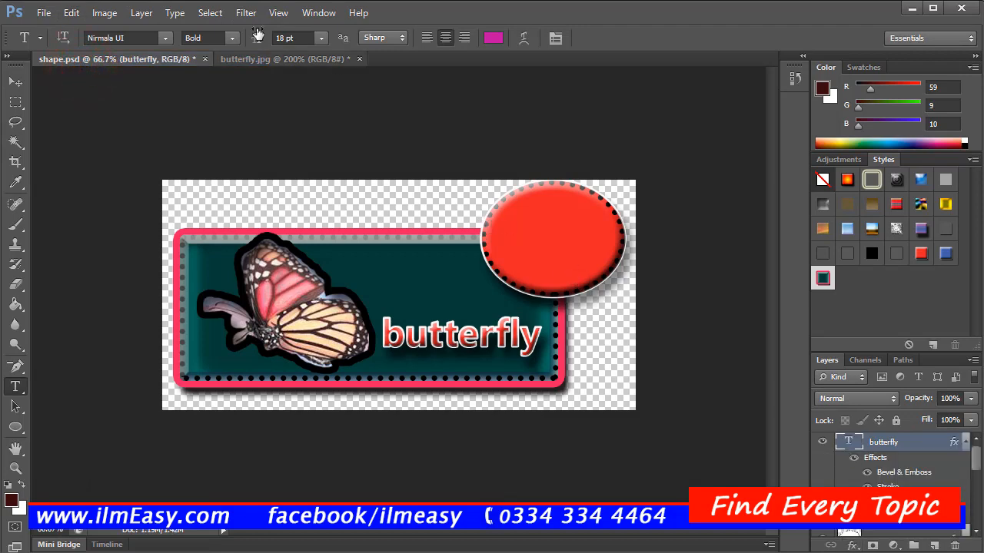
{"action": "left_click", "coordinate": [139, 13]}
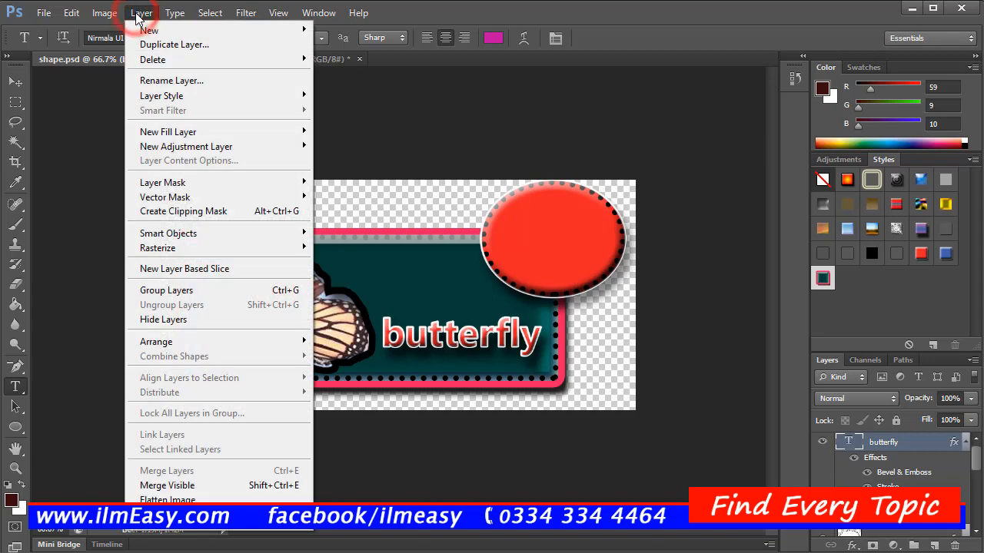
{"action": "mouse_move", "coordinate": [168, 15]}
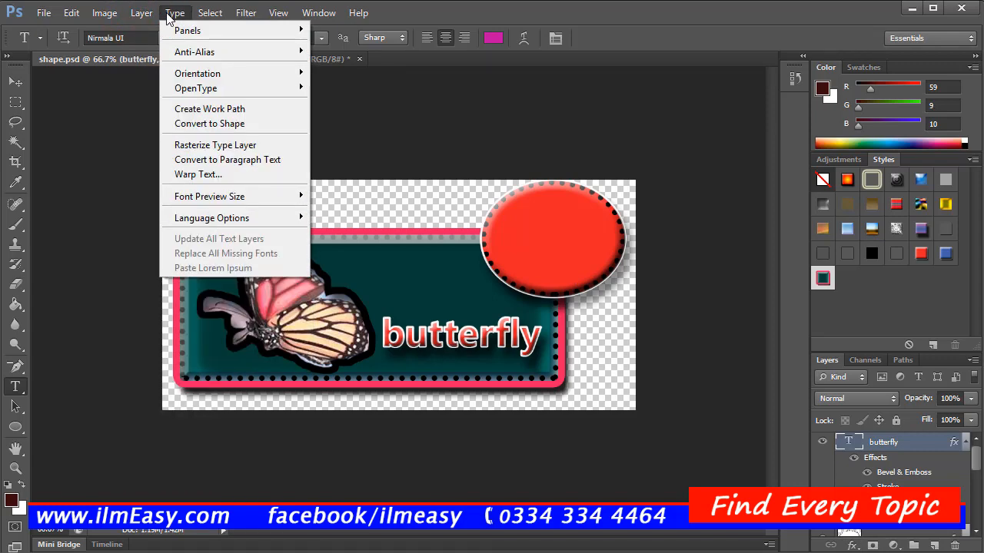
{"action": "left_click", "coordinate": [173, 13]}
{"action": "left_click", "coordinate": [210, 13]}
Step: Rasterize the butterfly text layer by starting a Field Blur on it, and cancel the blur itself
{"action": "mouse_move", "coordinate": [237, 21]}
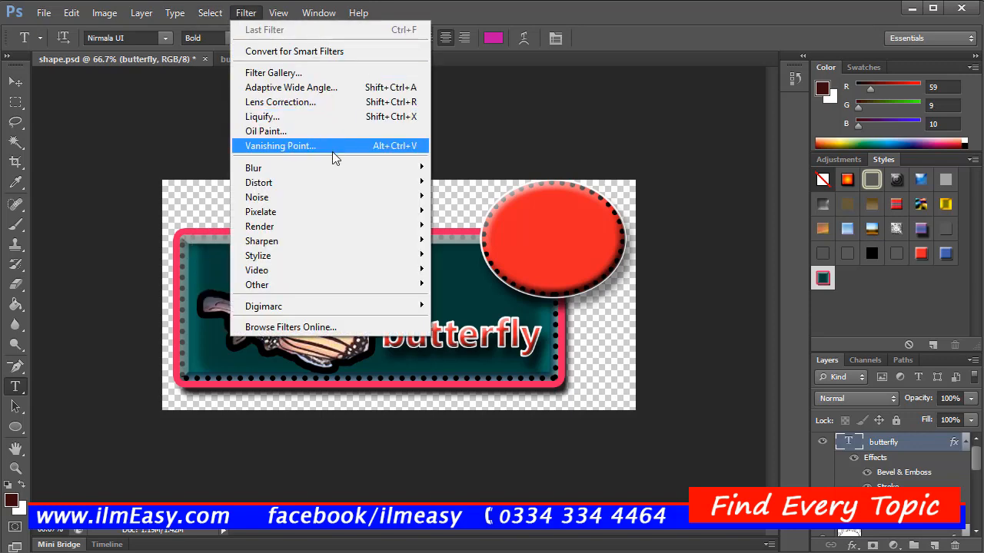
{"action": "mouse_move", "coordinate": [335, 164]}
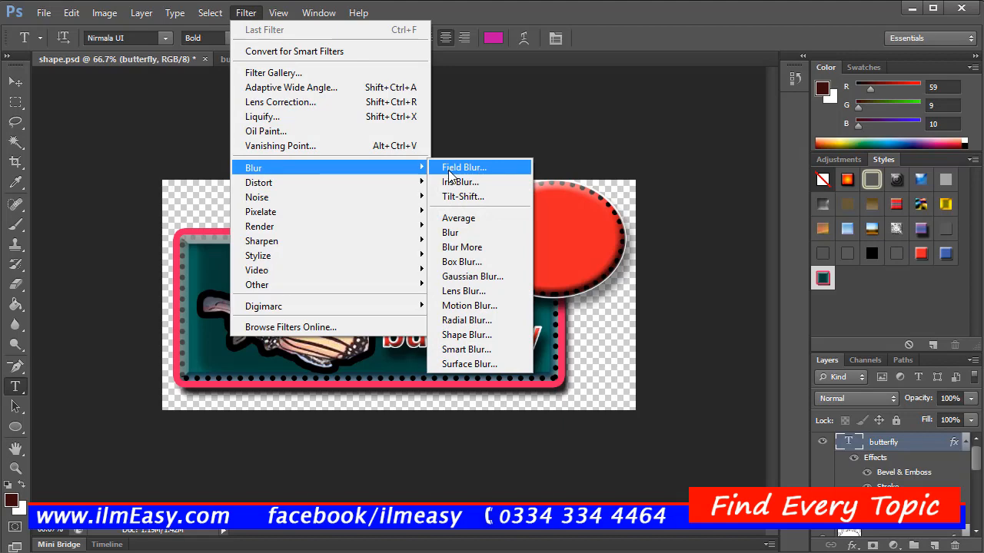
{"action": "mouse_move", "coordinate": [333, 197]}
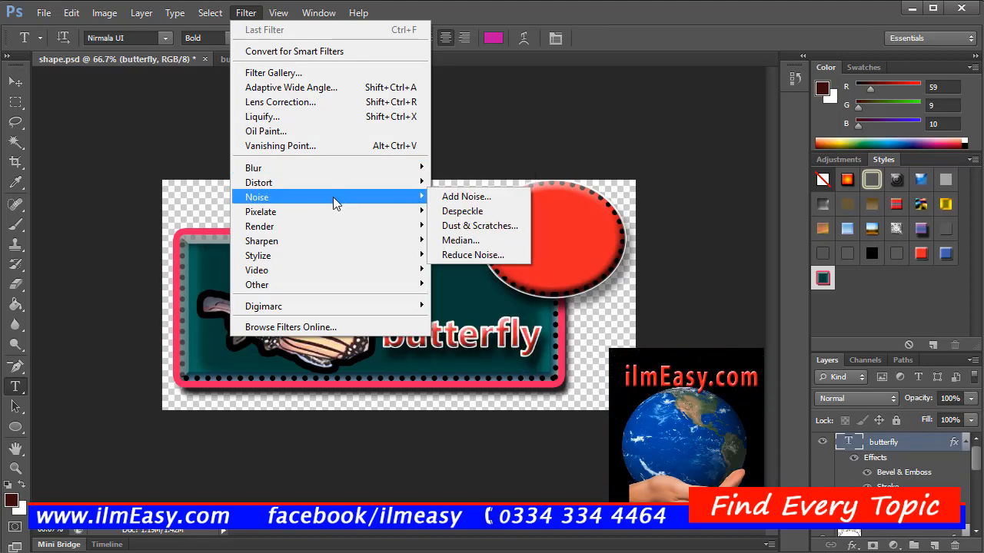
{"action": "mouse_move", "coordinate": [334, 246]}
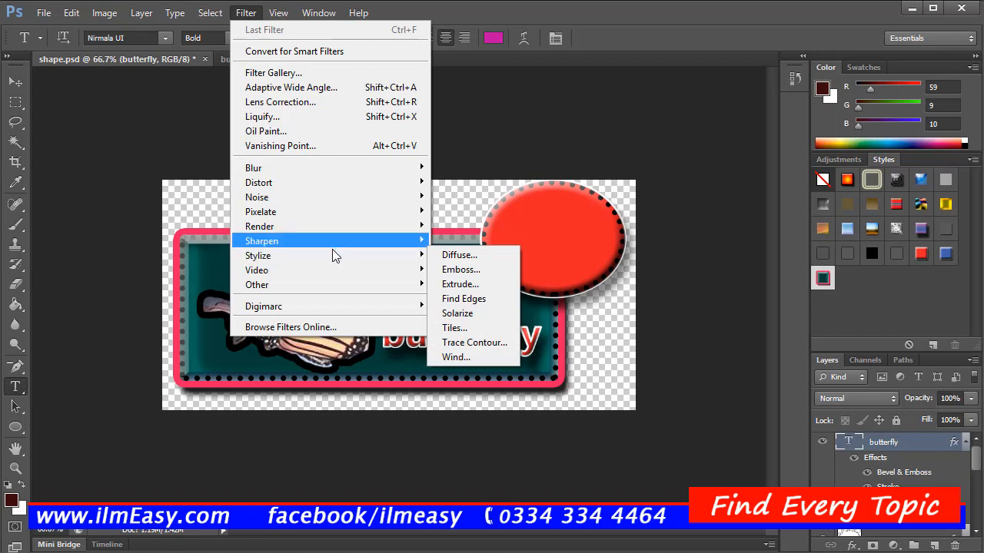
{"action": "mouse_move", "coordinate": [333, 270]}
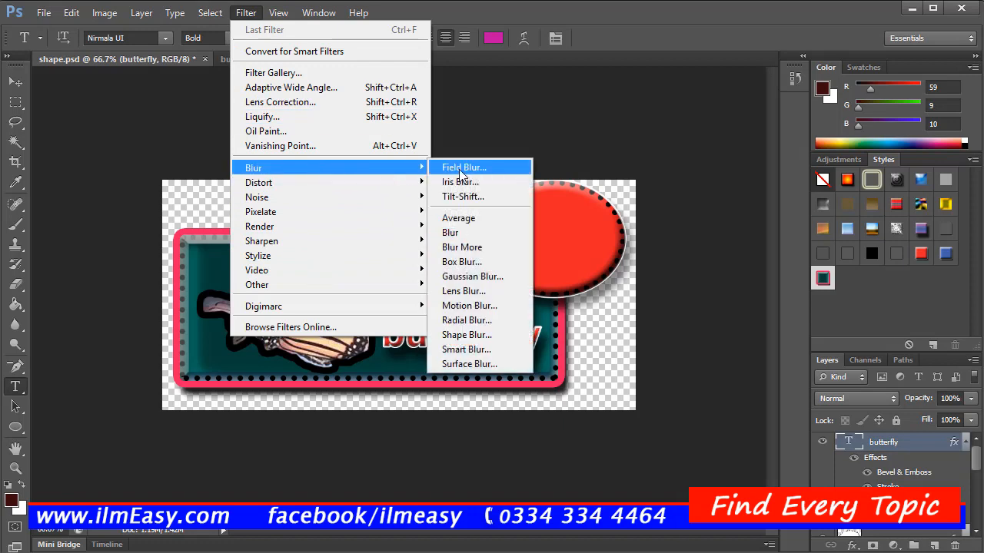
{"action": "left_click", "coordinate": [460, 167]}
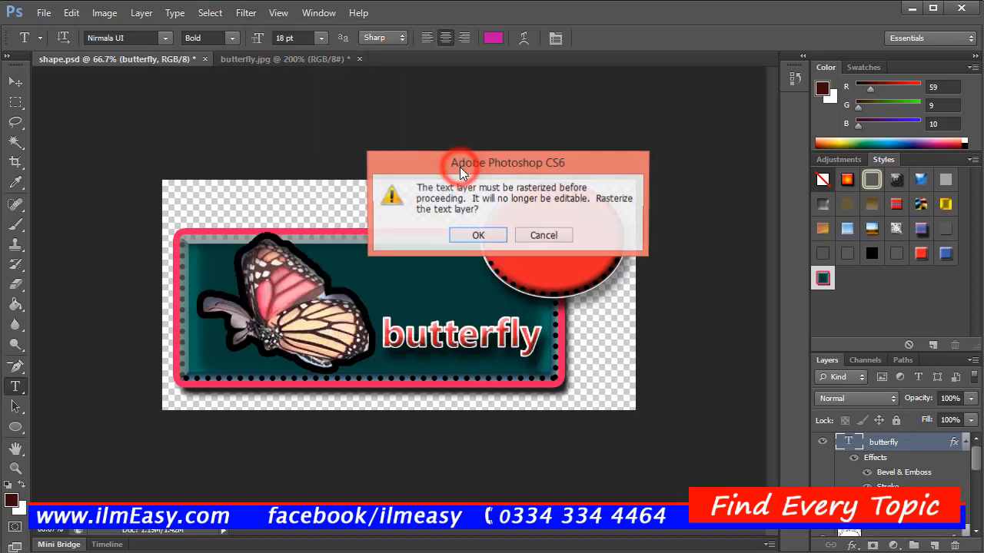
{"action": "left_click", "coordinate": [478, 236]}
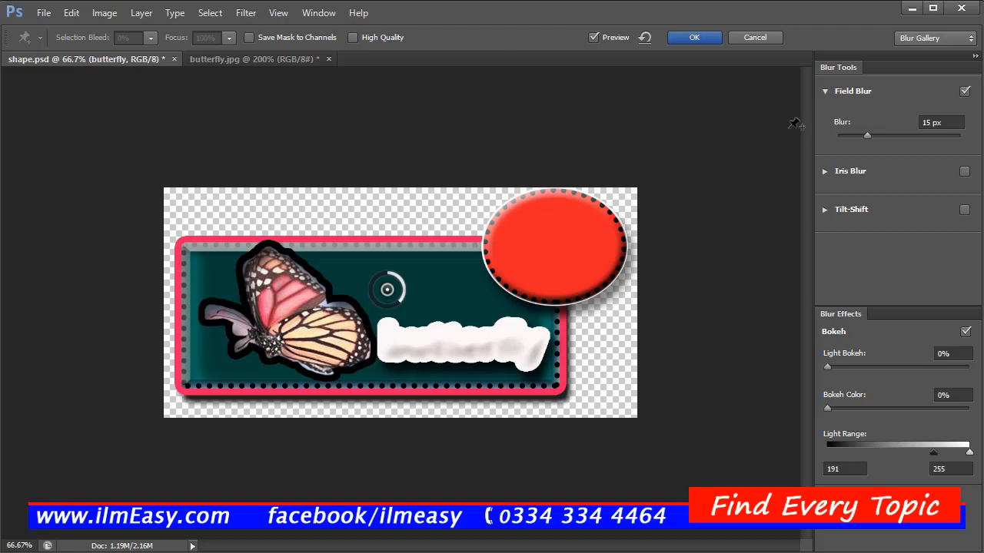
{"action": "left_click", "coordinate": [755, 38]}
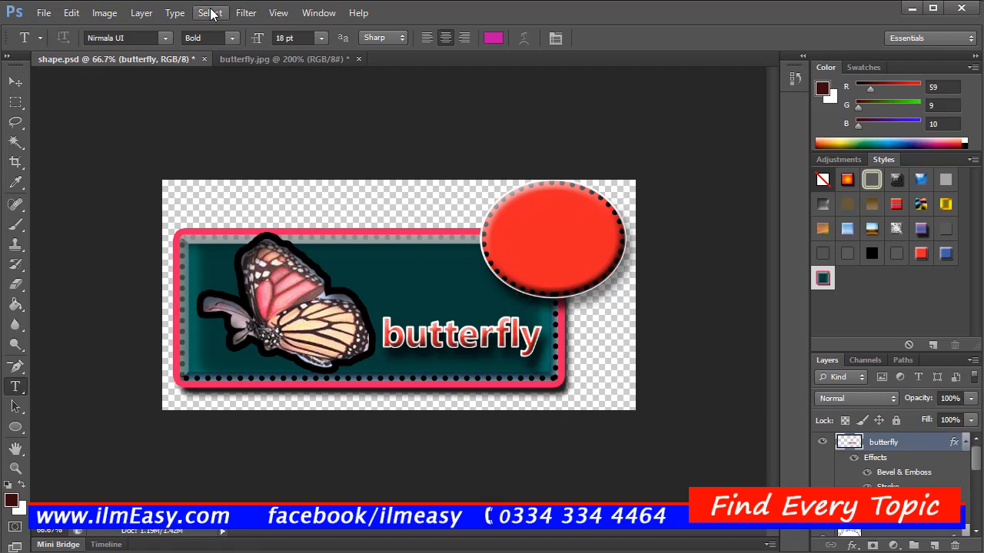
{"action": "left_click", "coordinate": [317, 17]}
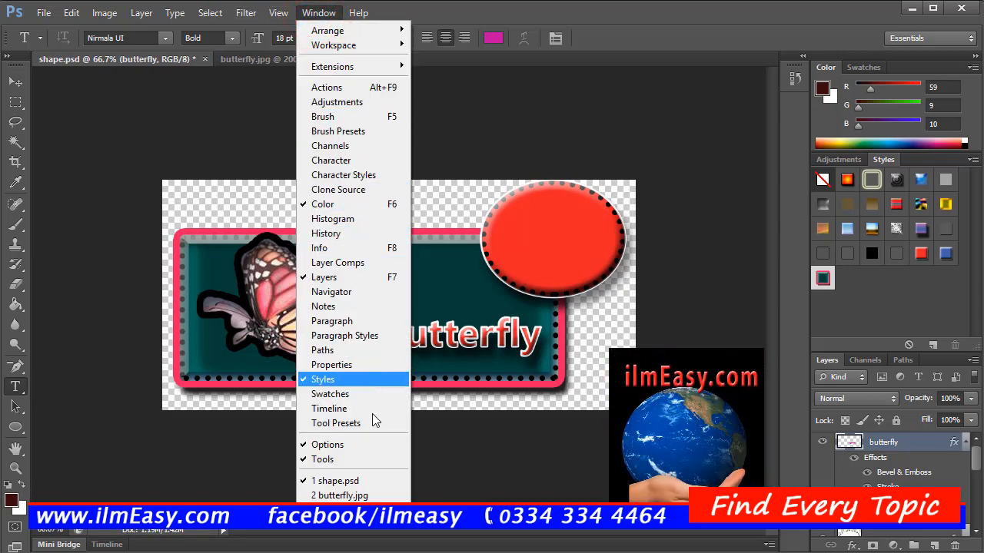
{"action": "left_click", "coordinate": [278, 14]}
{"action": "left_click", "coordinate": [278, 14]}
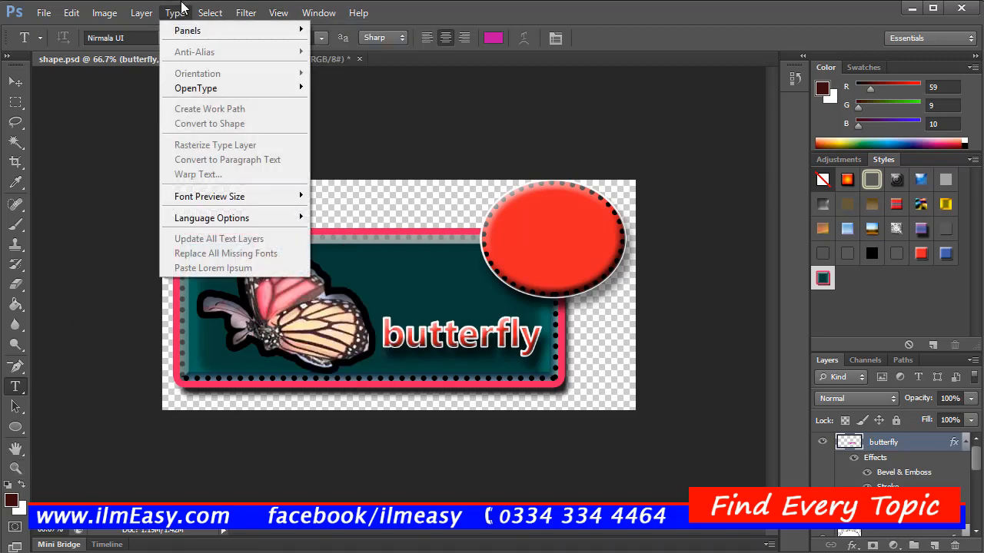
{"action": "left_click", "coordinate": [210, 12]}
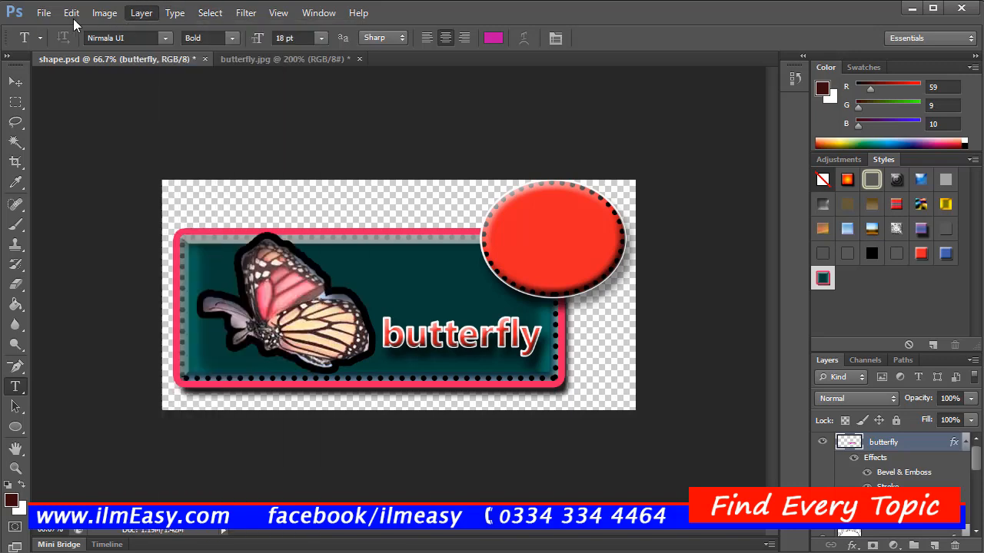
{"action": "left_click", "coordinate": [43, 13]}
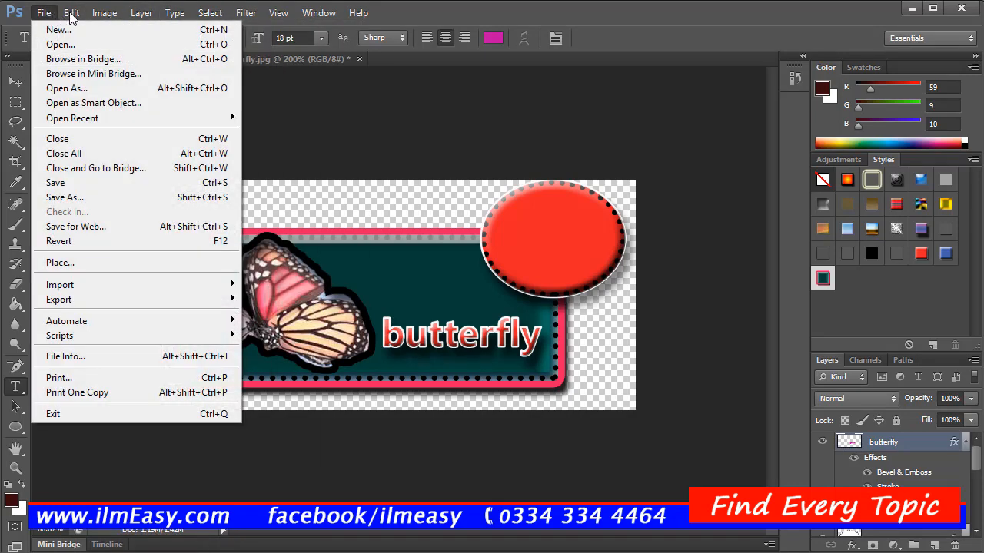
{"action": "left_click", "coordinate": [127, 14]}
{"action": "left_click", "coordinate": [175, 13]}
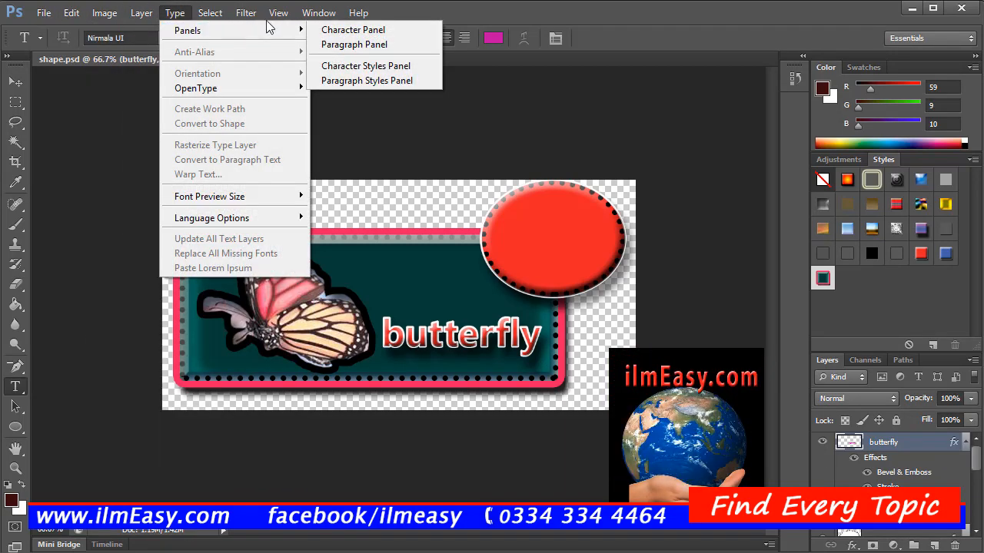
{"action": "left_click", "coordinate": [262, 22]}
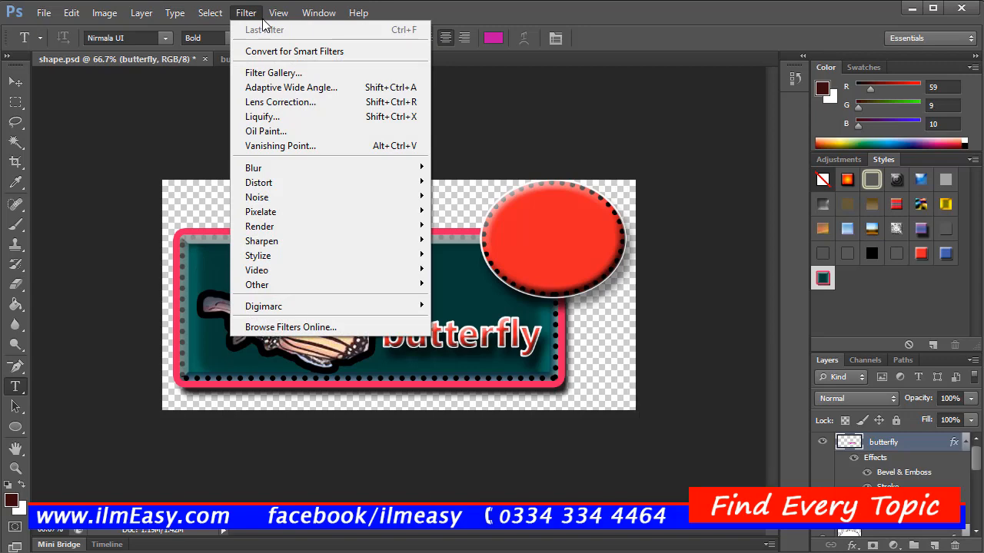
{"action": "mouse_move", "coordinate": [280, 18]}
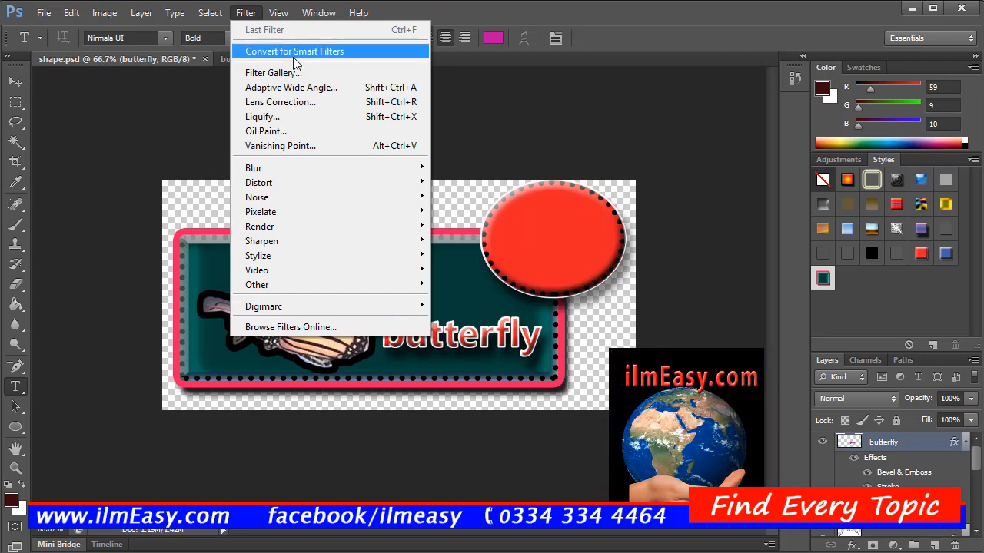
{"action": "left_click", "coordinate": [605, 164]}
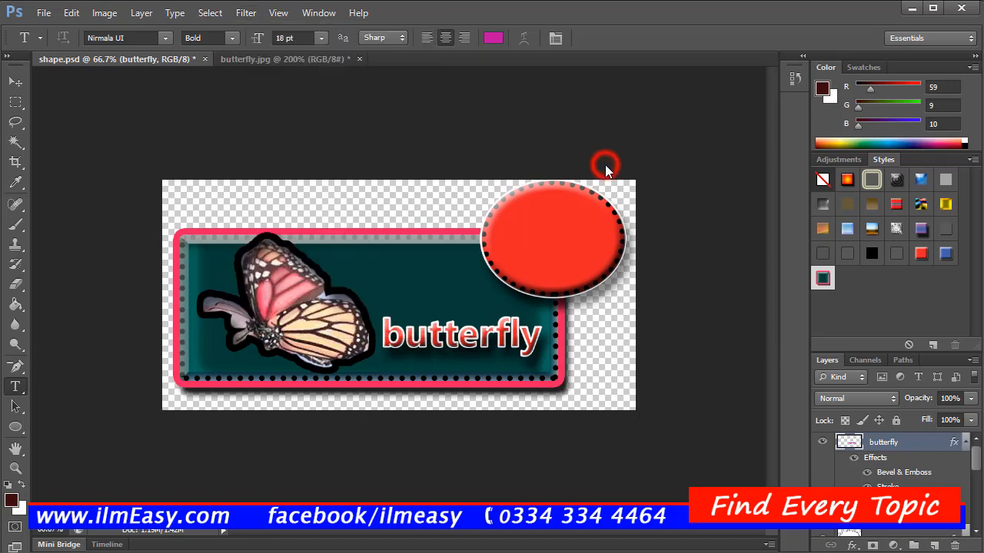